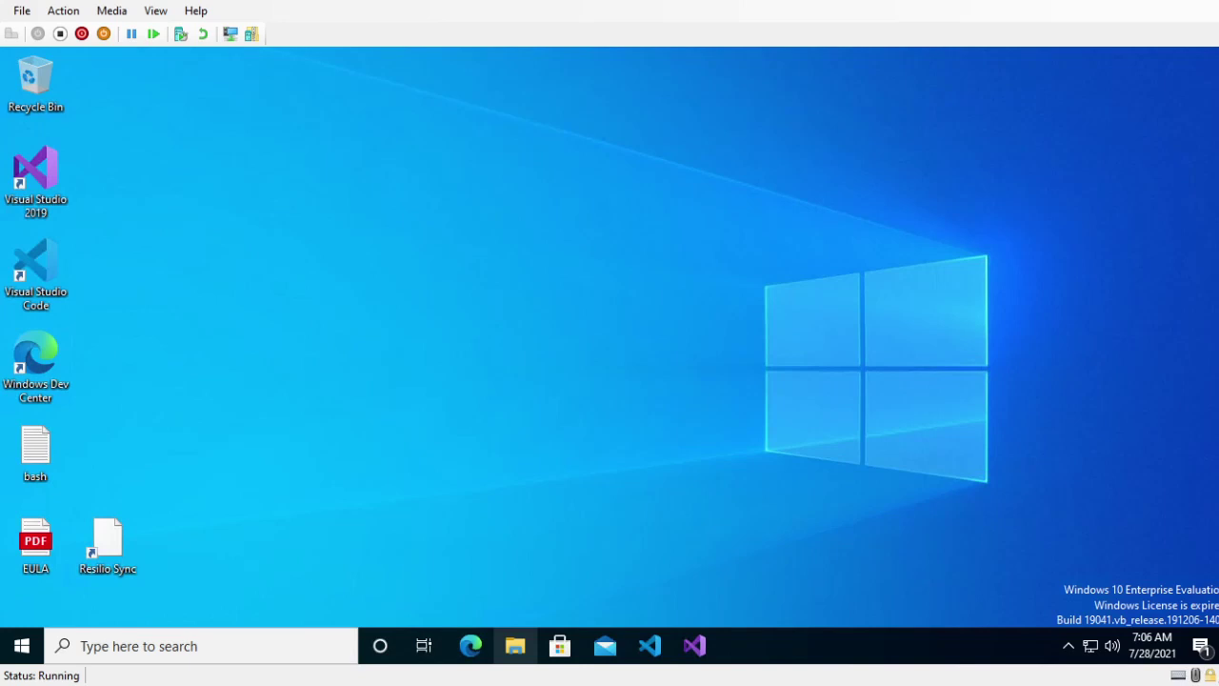
# - Launch Microsoft Edge from the taskbar and restore its window to a smaller size
pyautogui.click(470, 646)
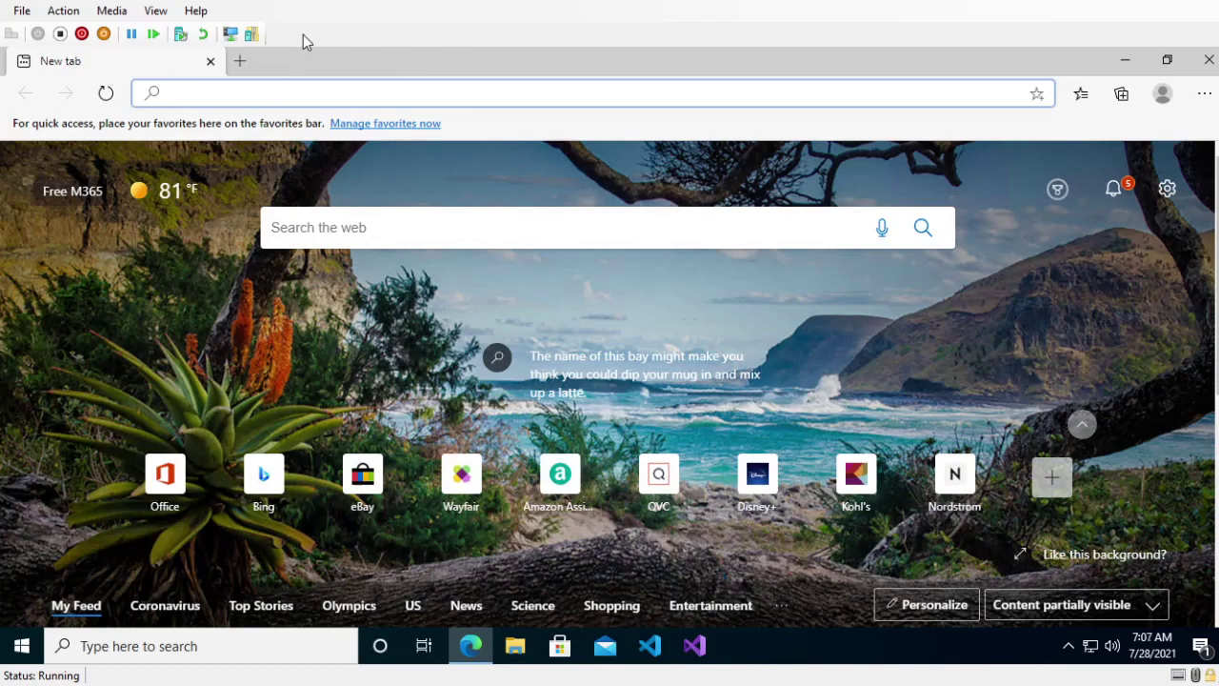
pyautogui.moveTo(287, 66); pyautogui.dragTo(452, 3)
# - Search 'wolfram engine', open the Free Wolfram Engine for Developers page, and run the Windows installer
pyautogui.write('wolf')
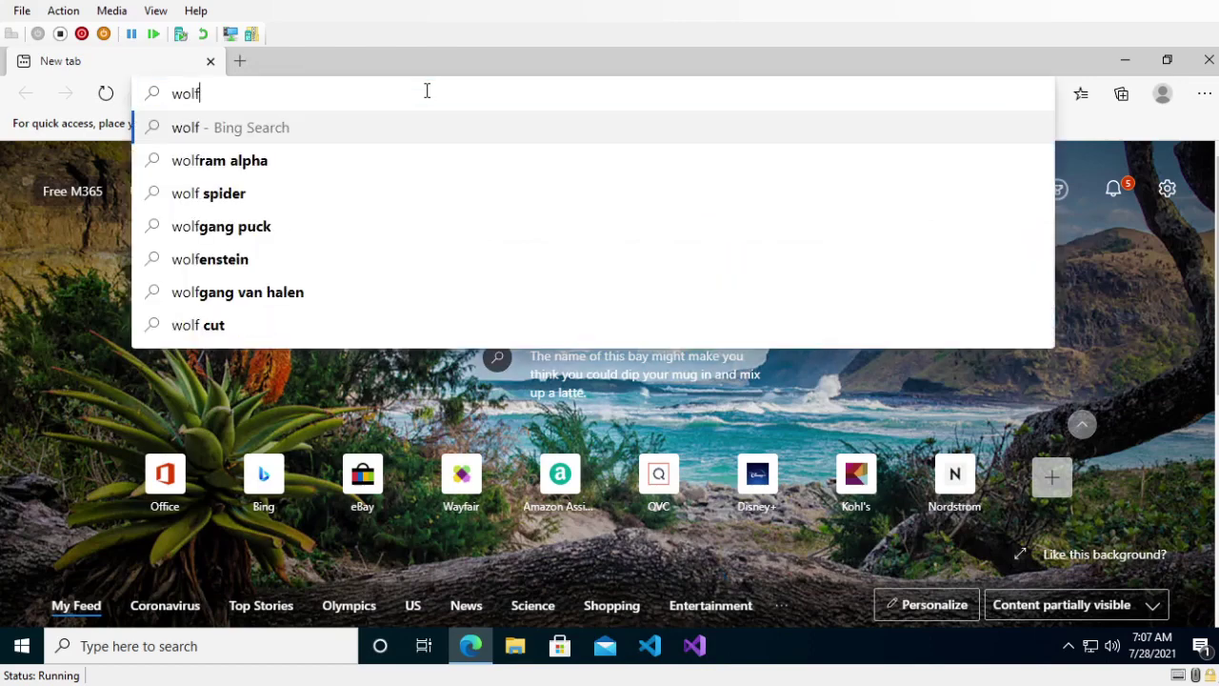
pyautogui.write('ram engine')
pyautogui.press('Return')
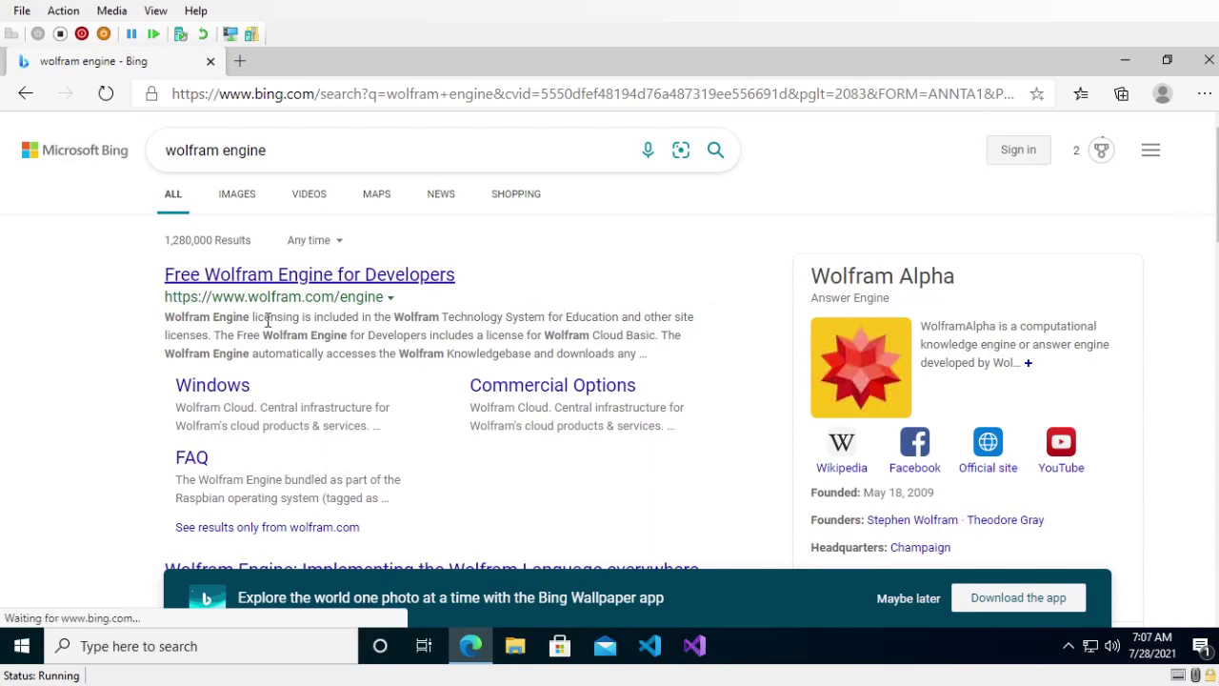
pyautogui.click(276, 275)
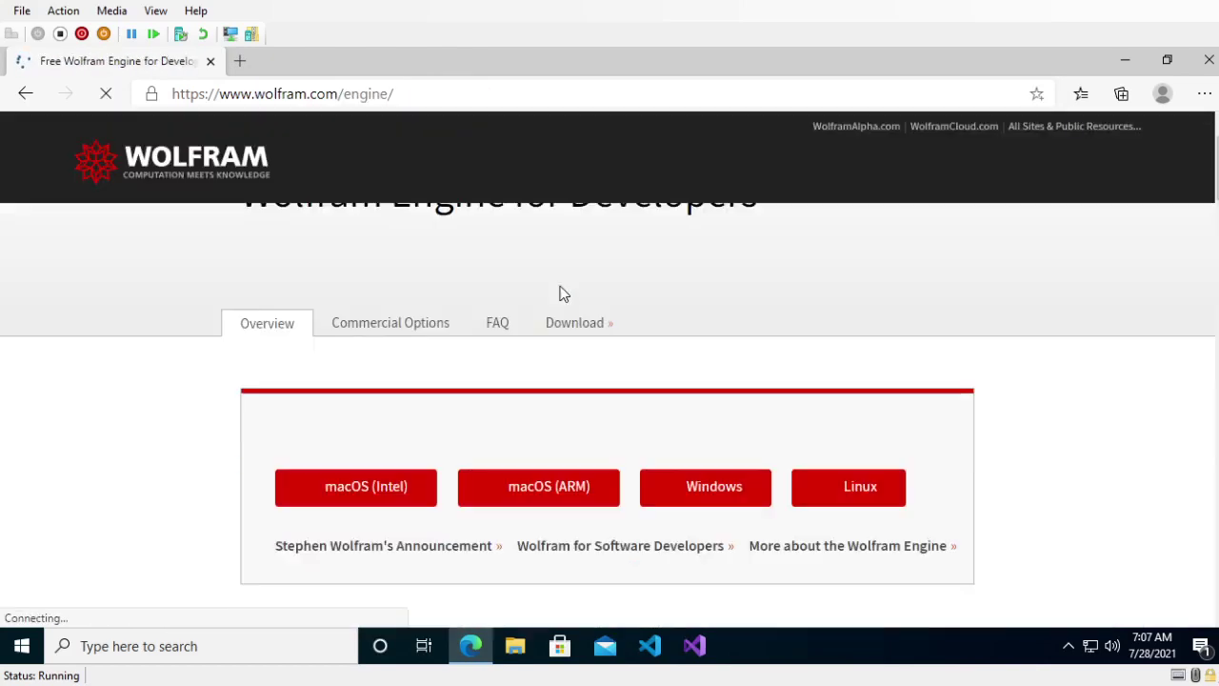
pyautogui.scroll(-2, 561, 294)
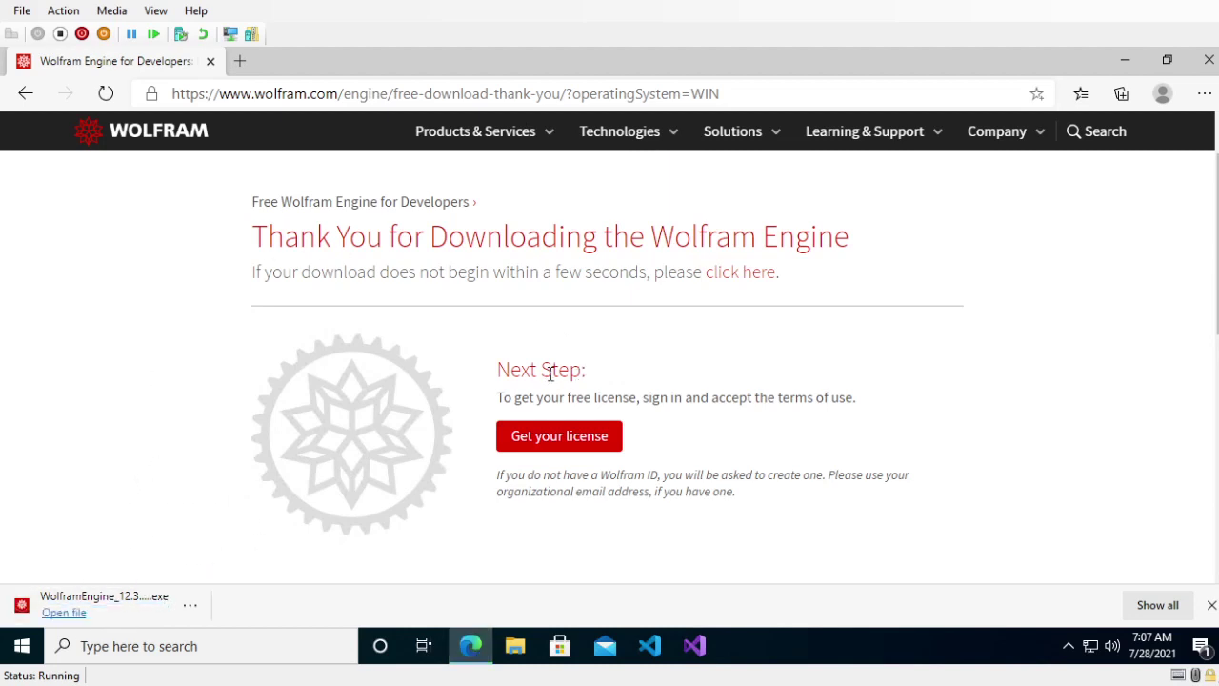
pyautogui.scroll(-1, 549, 372)
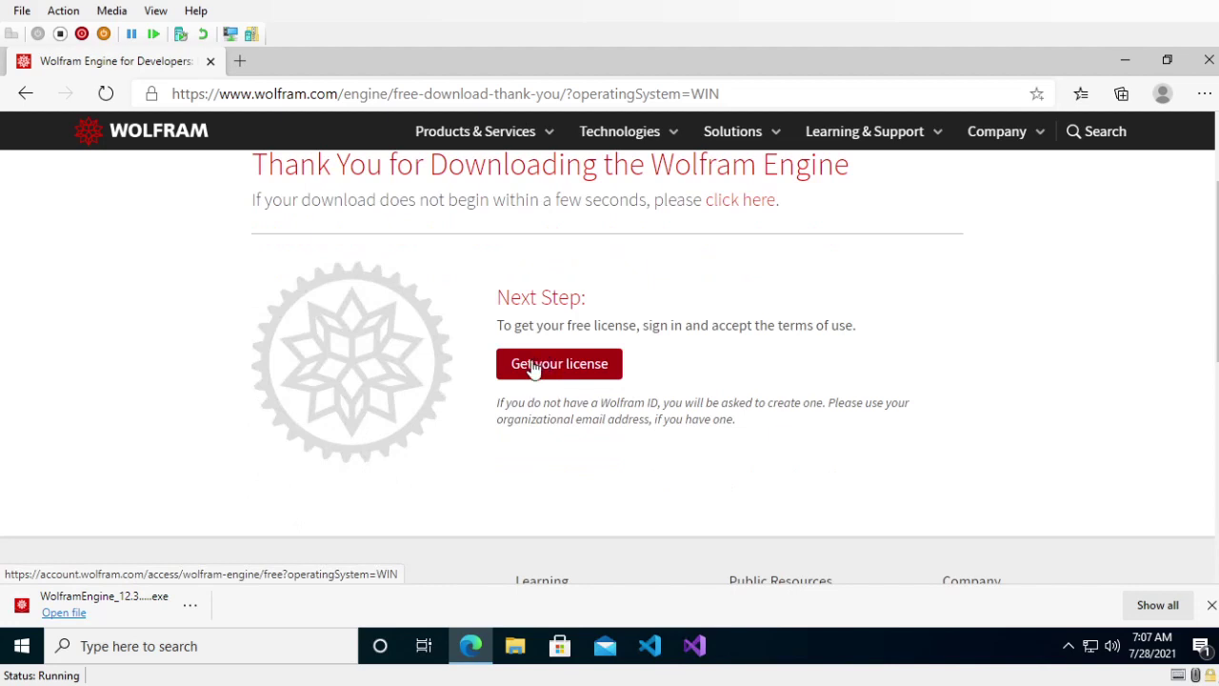
pyautogui.click(67, 613)
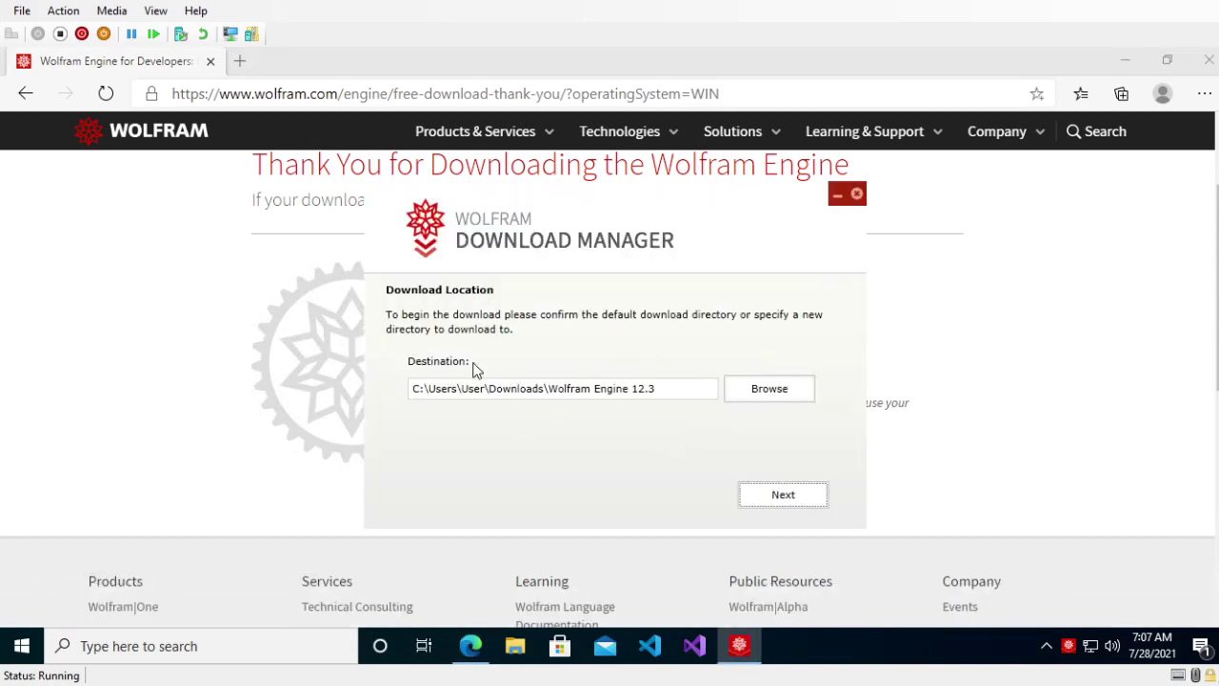
# - Start the 1004.52 MB Engine 12.3 download into the default Downloads folder, then return to Edge
pyautogui.click(801, 497)
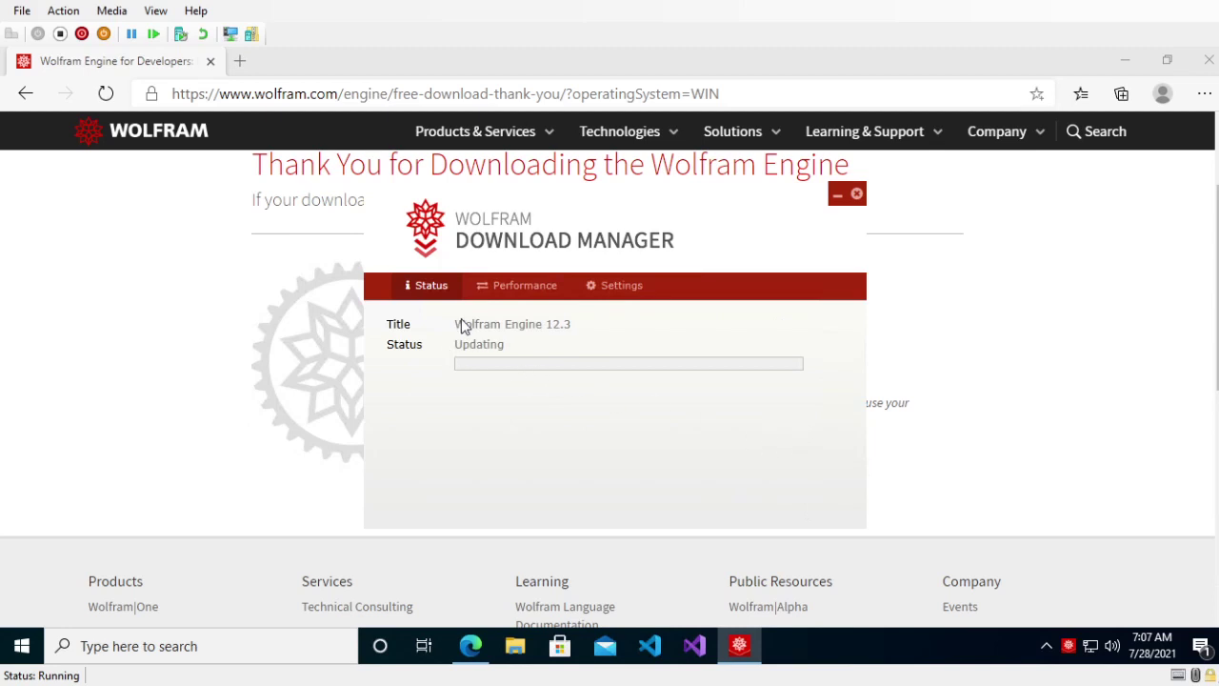
pyautogui.click(515, 294)
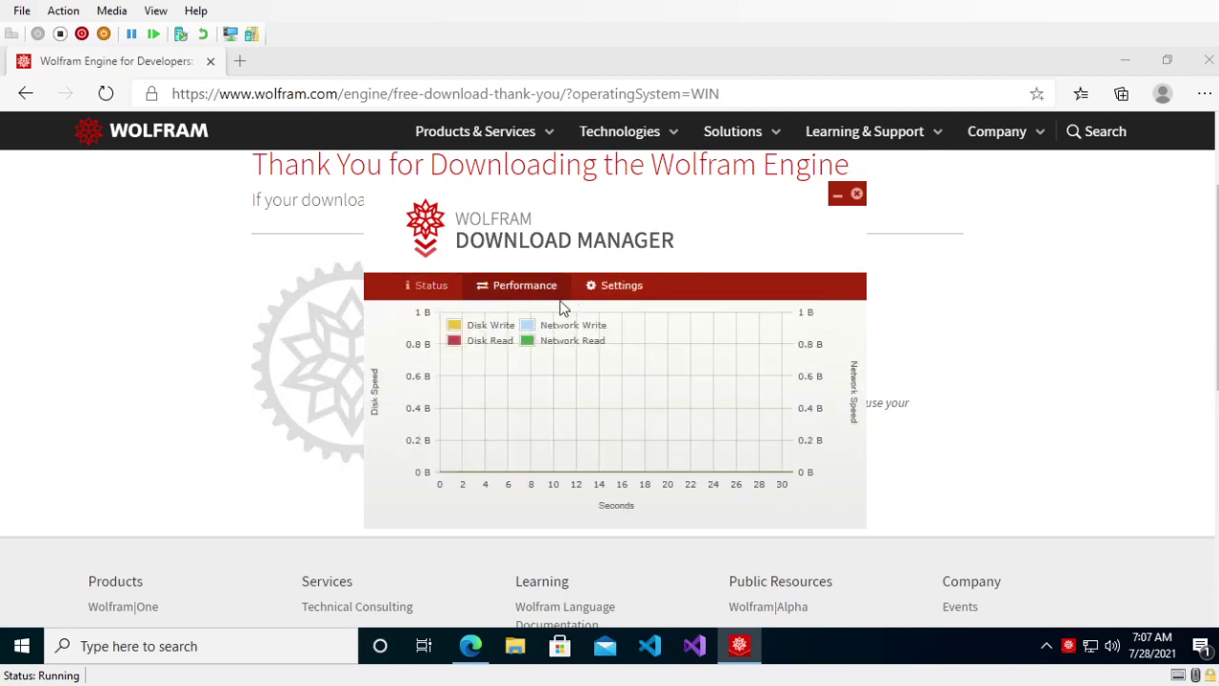
pyautogui.click(436, 290)
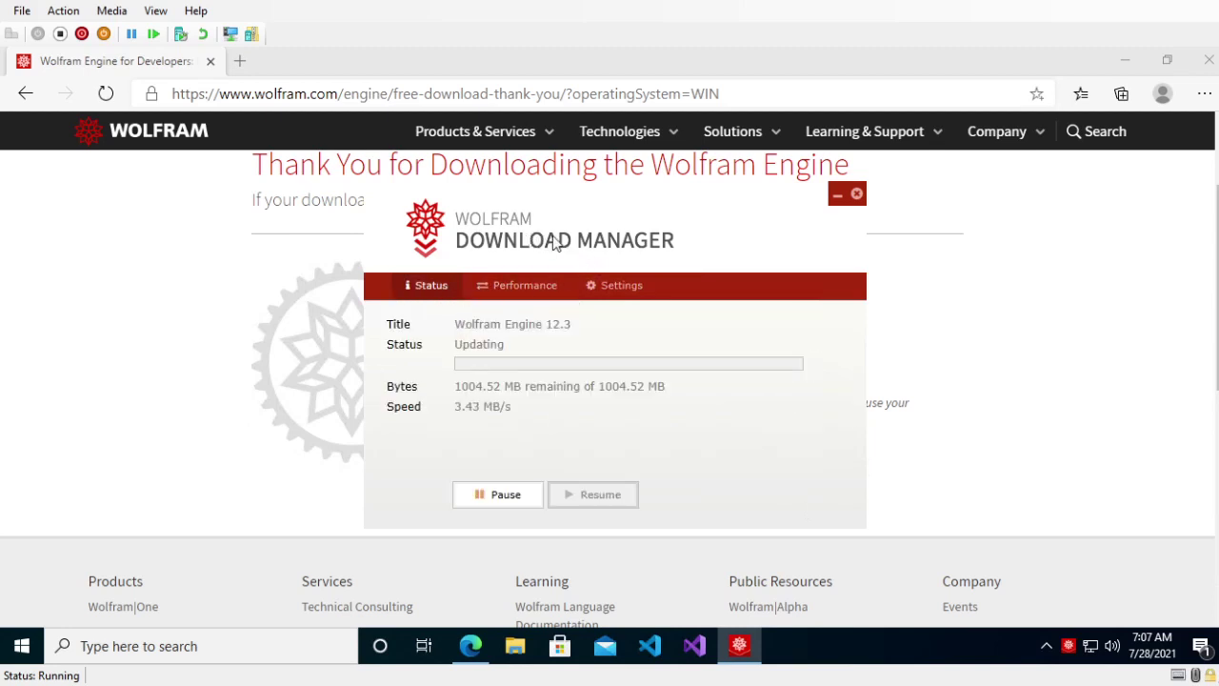
pyautogui.moveTo(544, 236); pyautogui.dragTo(870, 248)
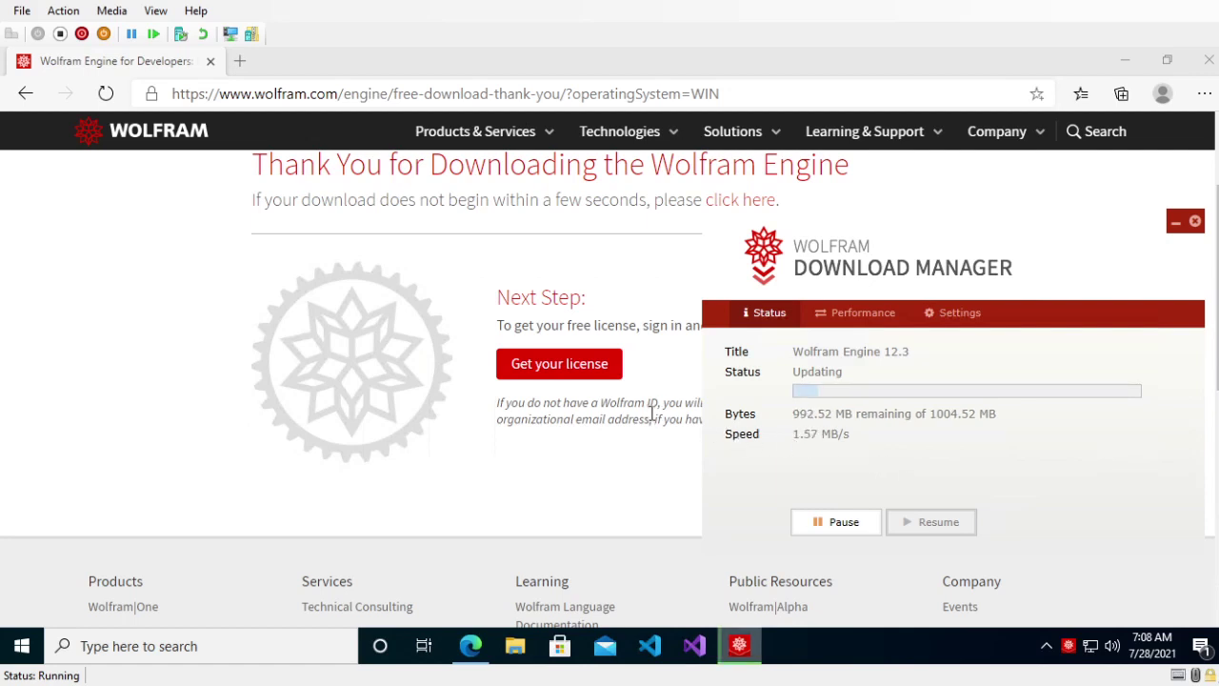
pyautogui.click(692, 404)
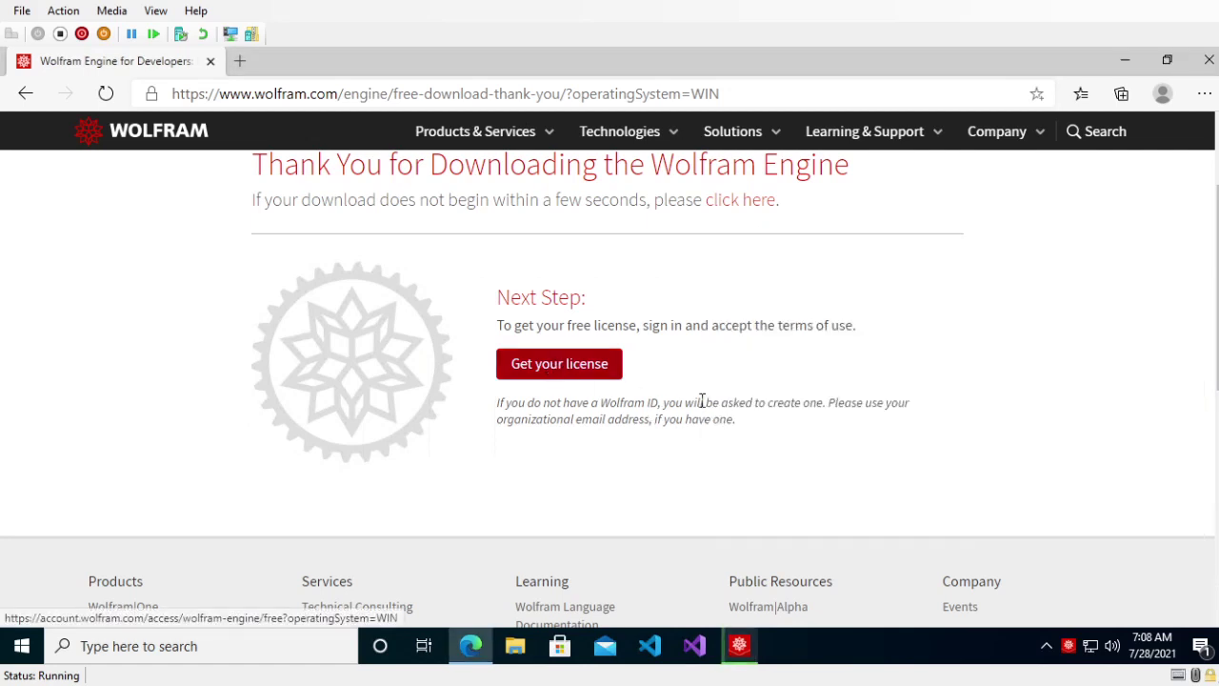
# - Go on to get the free license, briefly viewing and closing the Create Wolfram ID page
pyautogui.click(586, 377)
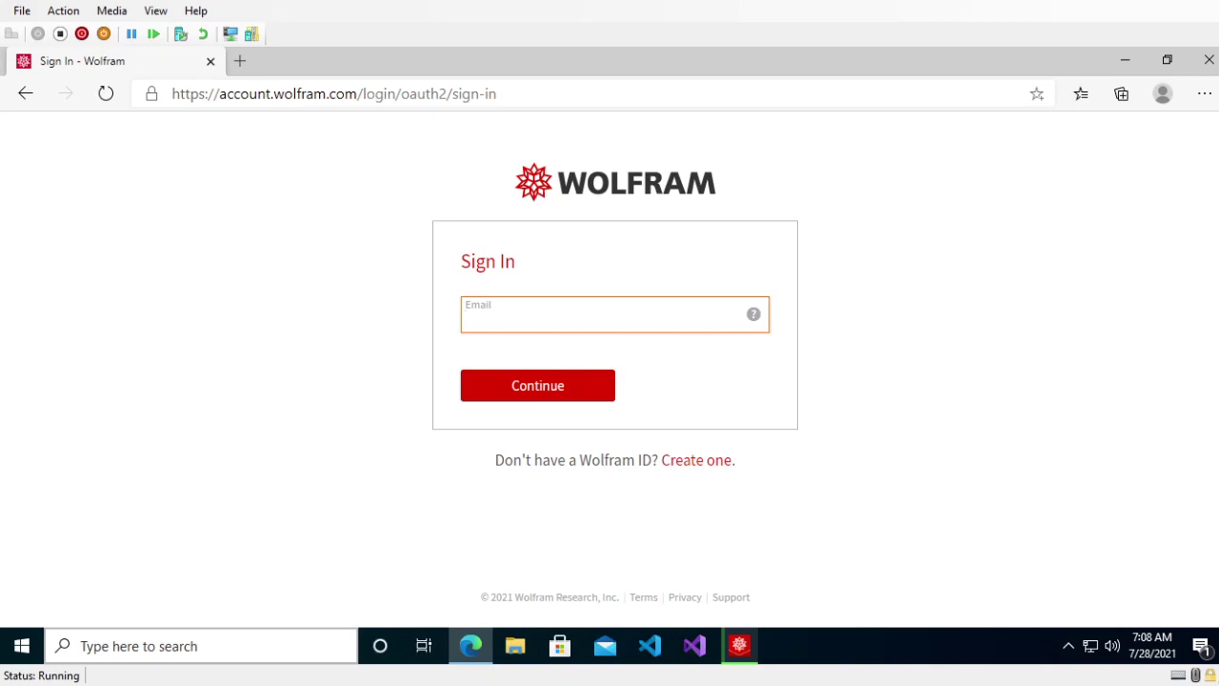
pyautogui.click(540, 314)
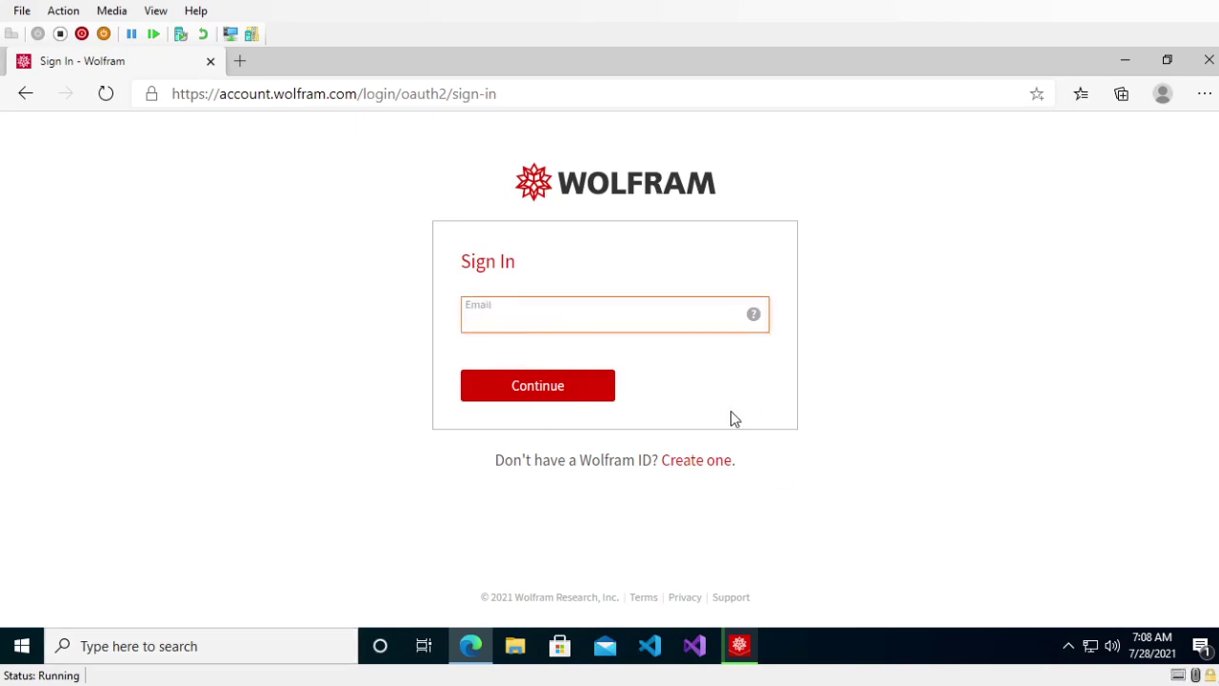
pyautogui.keyDown('ctrl'); pyautogui.click(701, 461); pyautogui.keyUp('ctrl')
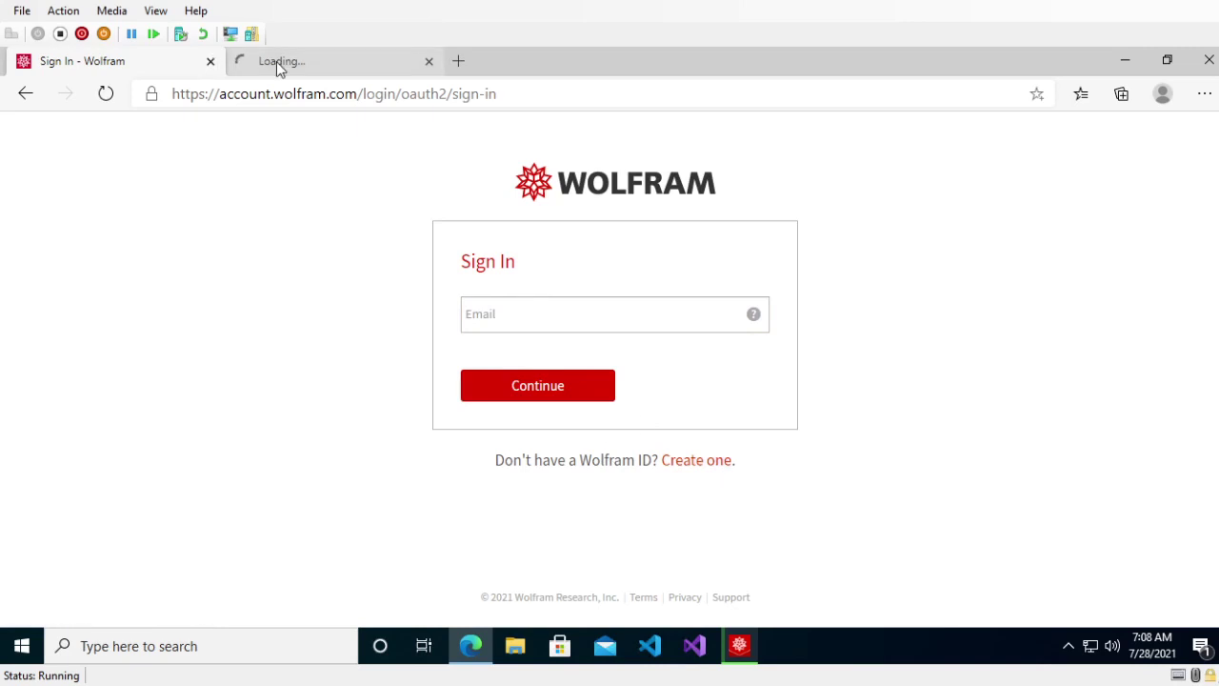
pyautogui.click(277, 61)
pyautogui.scroll(-3, 534, 353)
pyautogui.scroll(3, 547, 398)
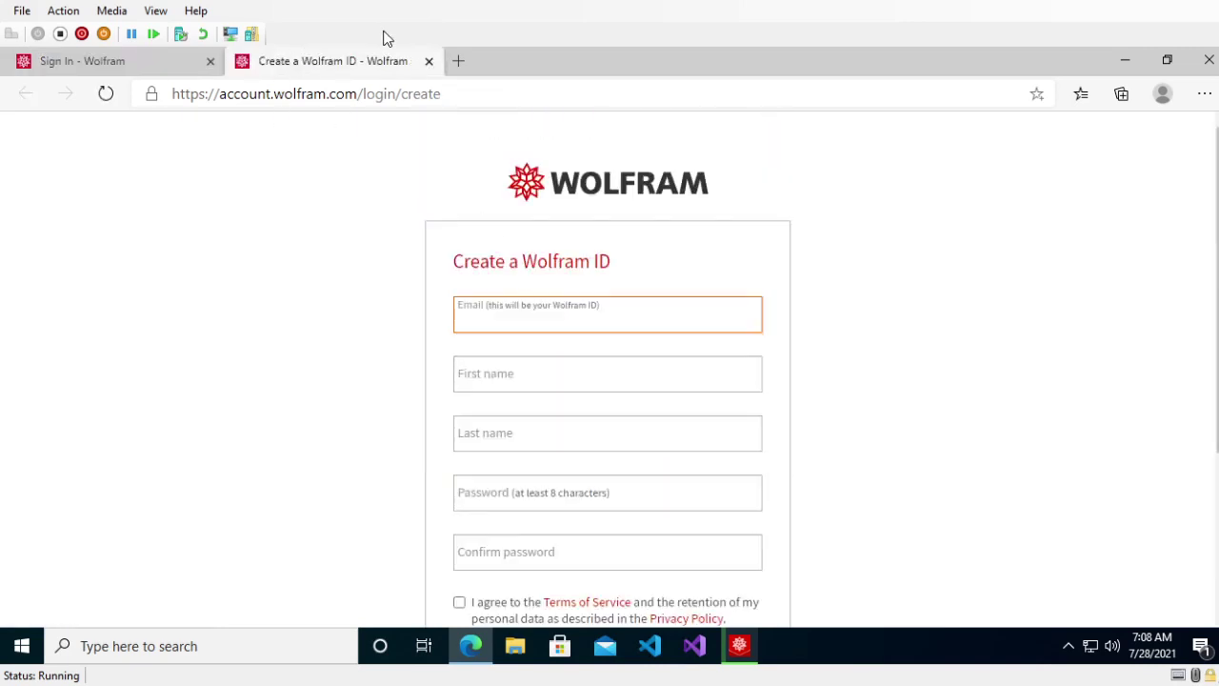
pyautogui.click(429, 61)
# - Sign in to the Wolfram account with the account e-mail and the pasted password
pyautogui.click(534, 326)
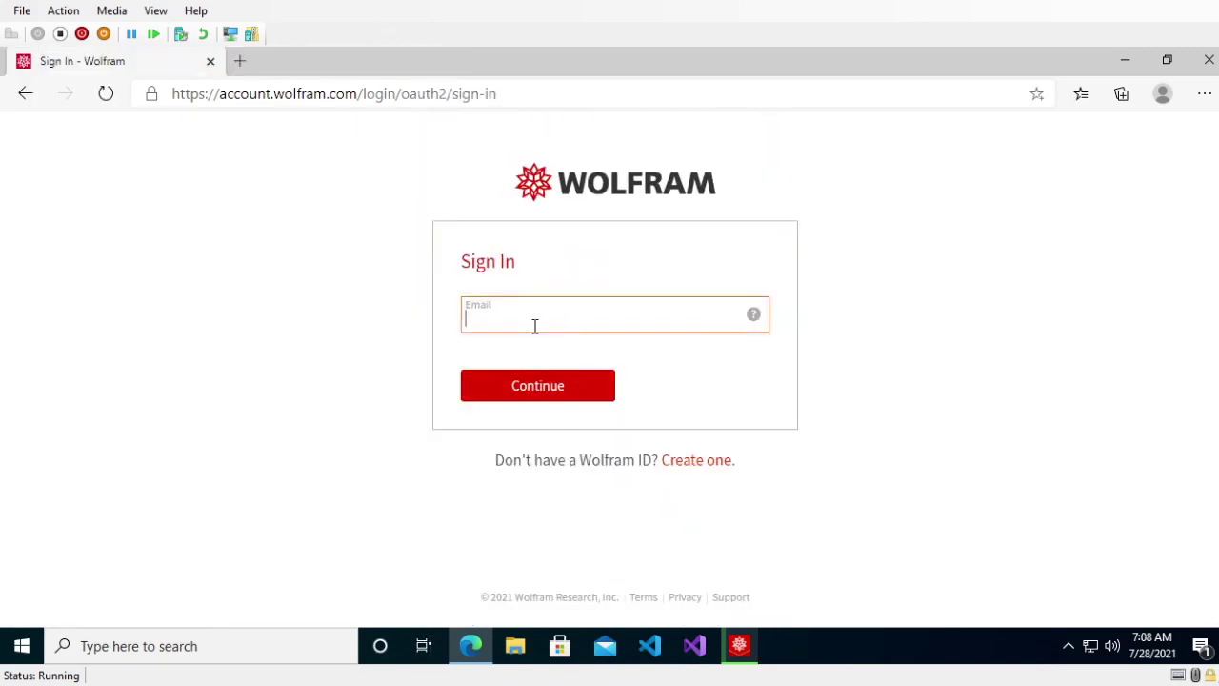
pyautogui.click(550, 393)
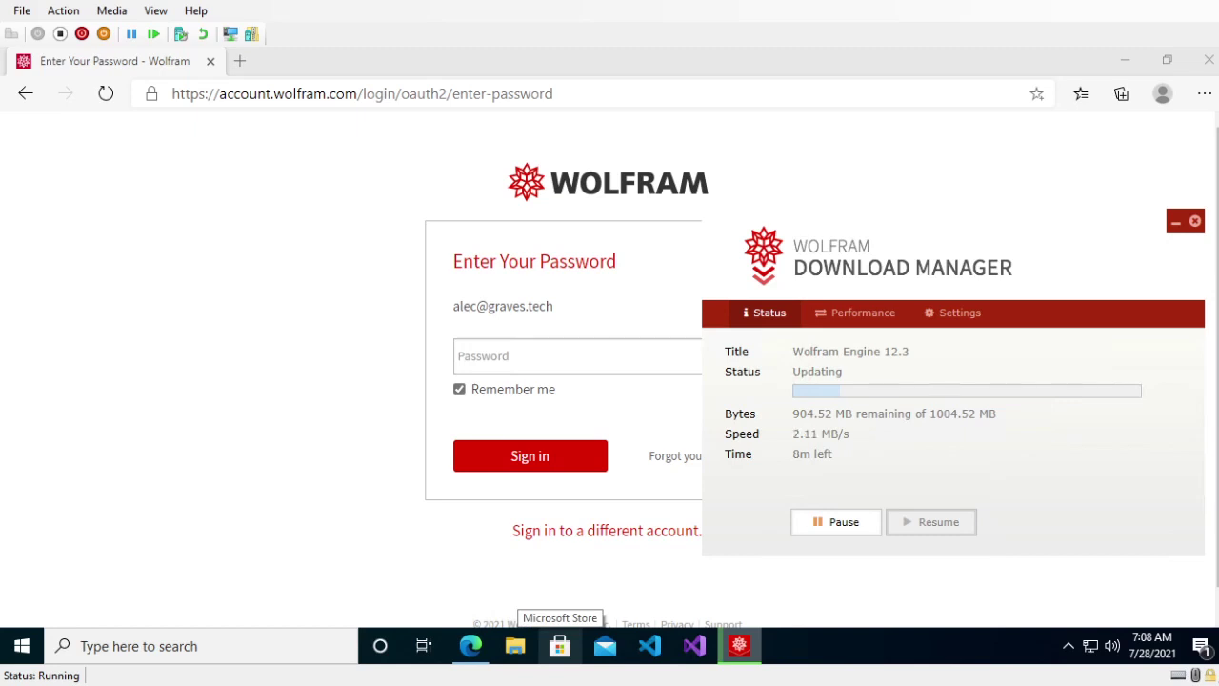
pyautogui.click(114, 292)
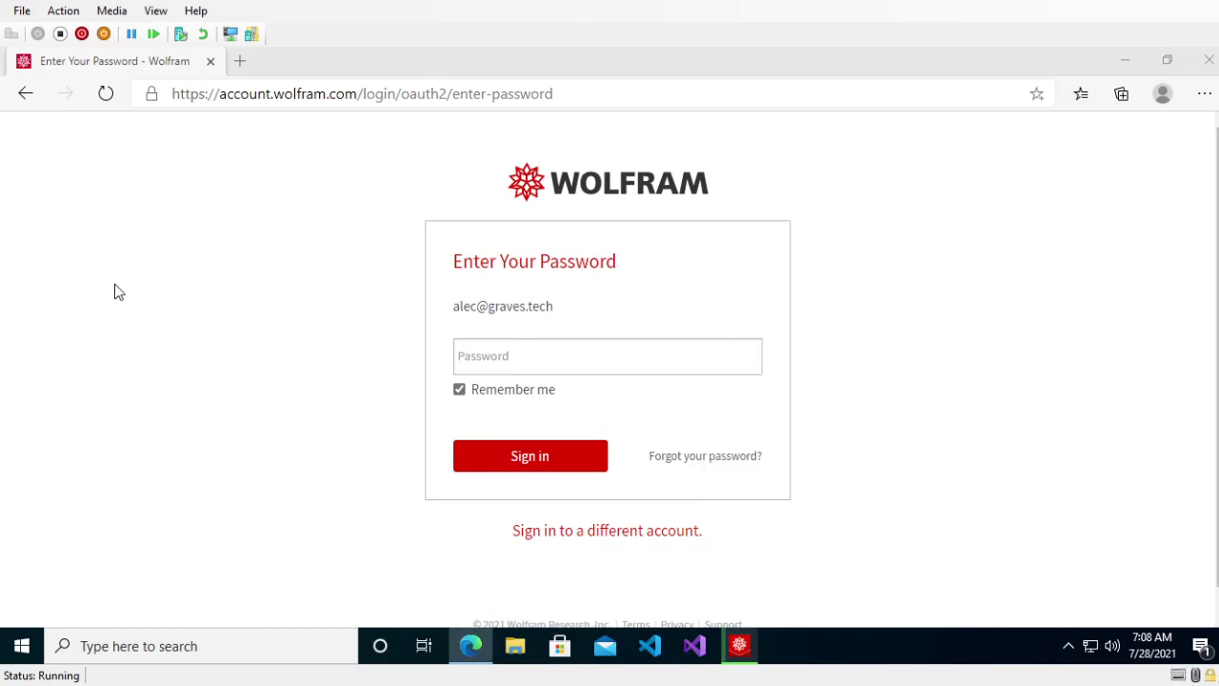
pyautogui.click(525, 343)
pyautogui.hotkey('ctrl', 'v')
pyautogui.click(530, 457)
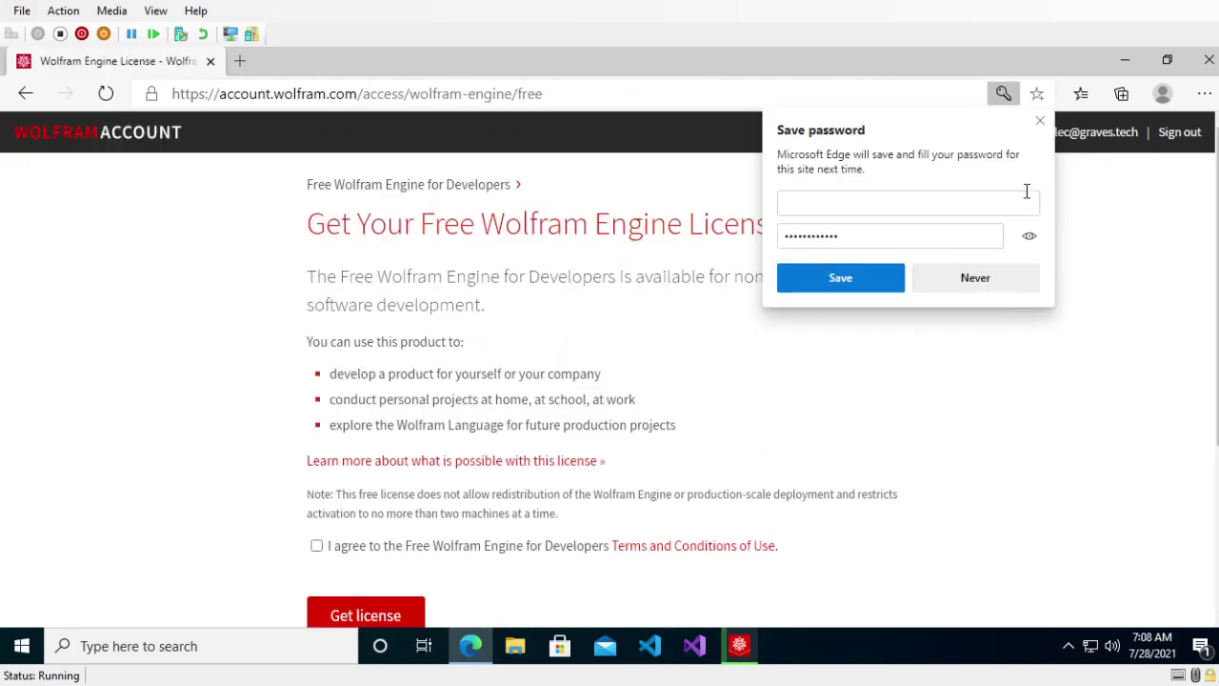
# - Decline saving the password and review the allowed-use bullets of the license terms
pyautogui.click(975, 278)
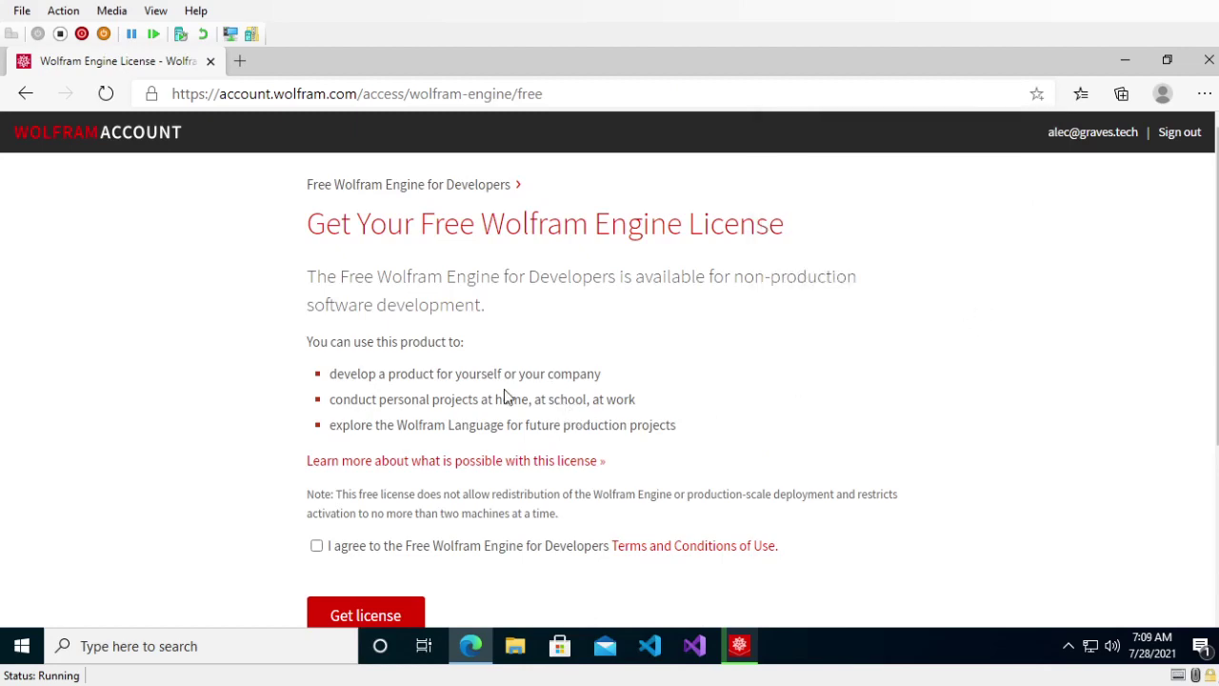
pyautogui.scroll(-2, 400, 457)
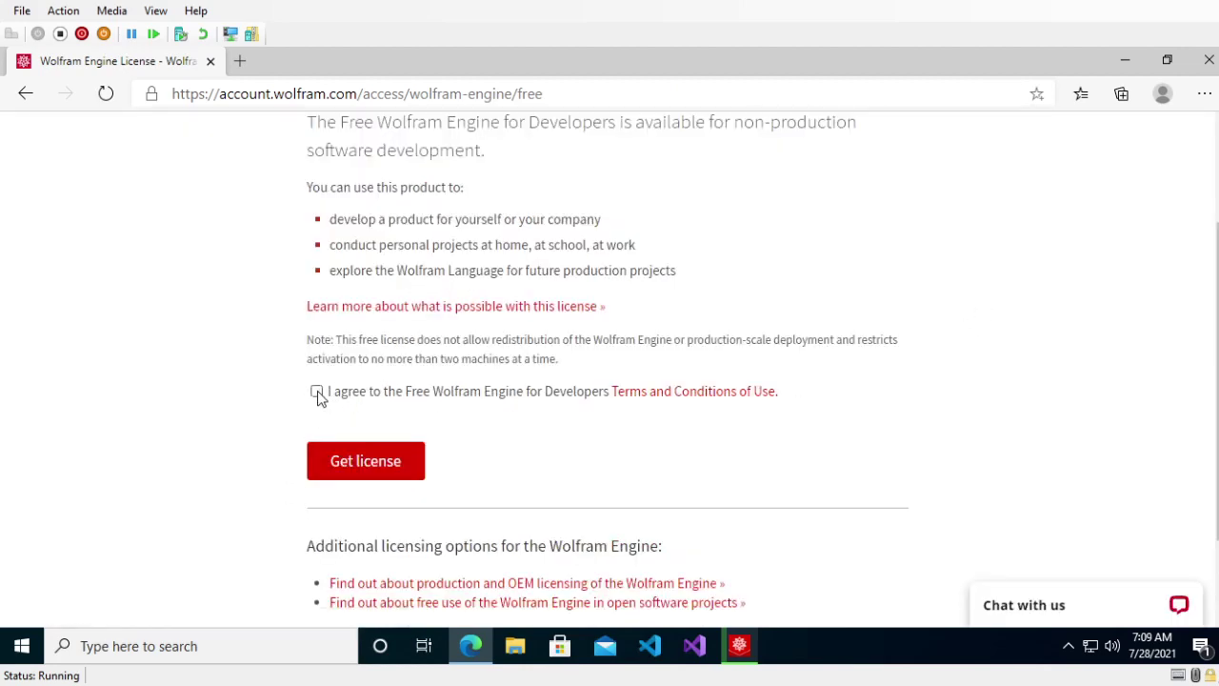
pyautogui.scroll(2, 455, 308)
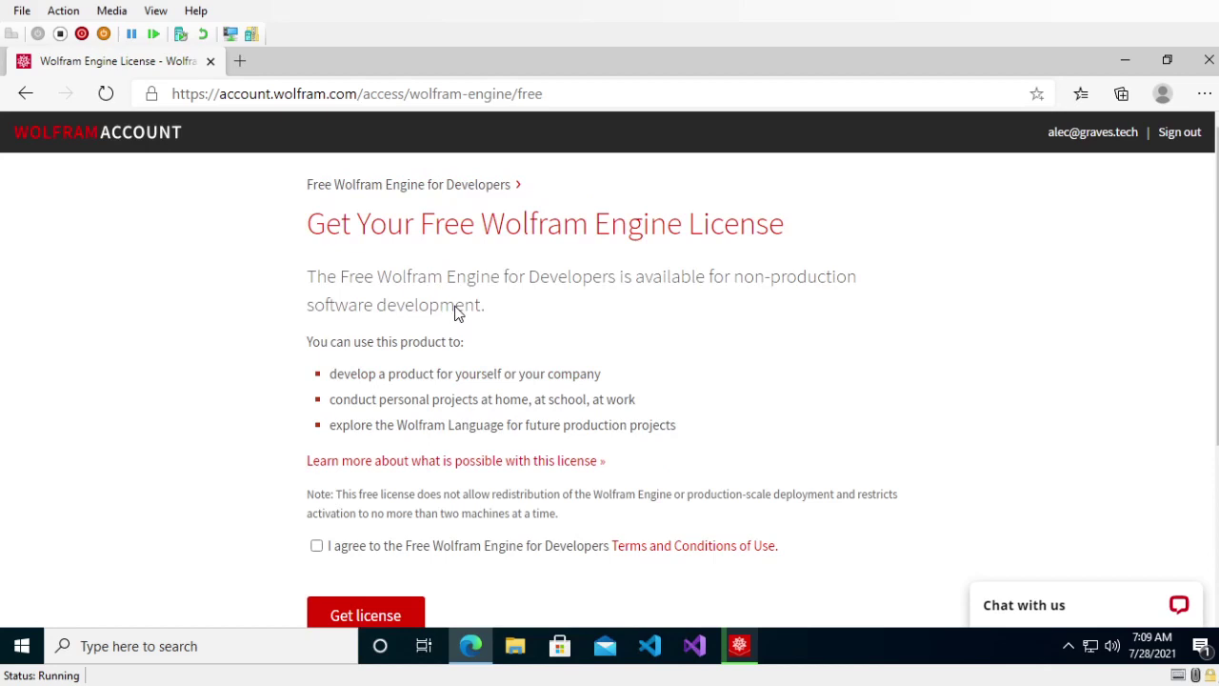
pyautogui.scroll(-1, 432, 301)
pyautogui.scroll(1, 431, 301)
pyautogui.scroll(-1, 453, 477)
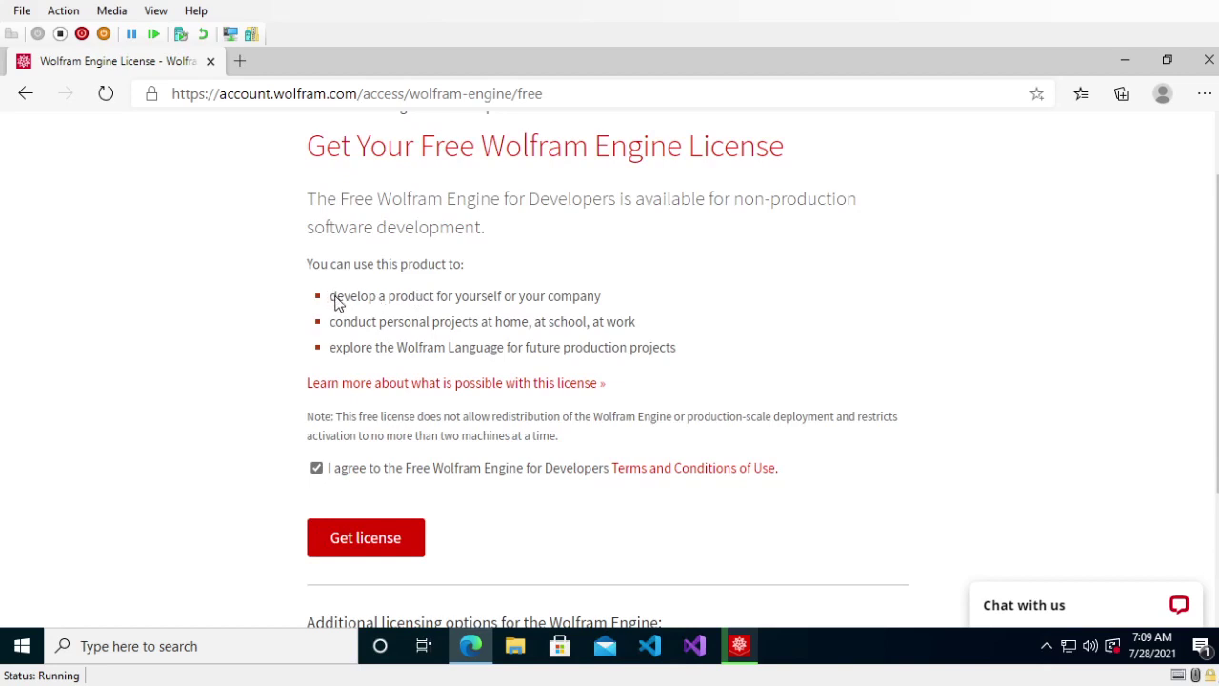
pyautogui.moveTo(332, 303); pyautogui.dragTo(604, 308)
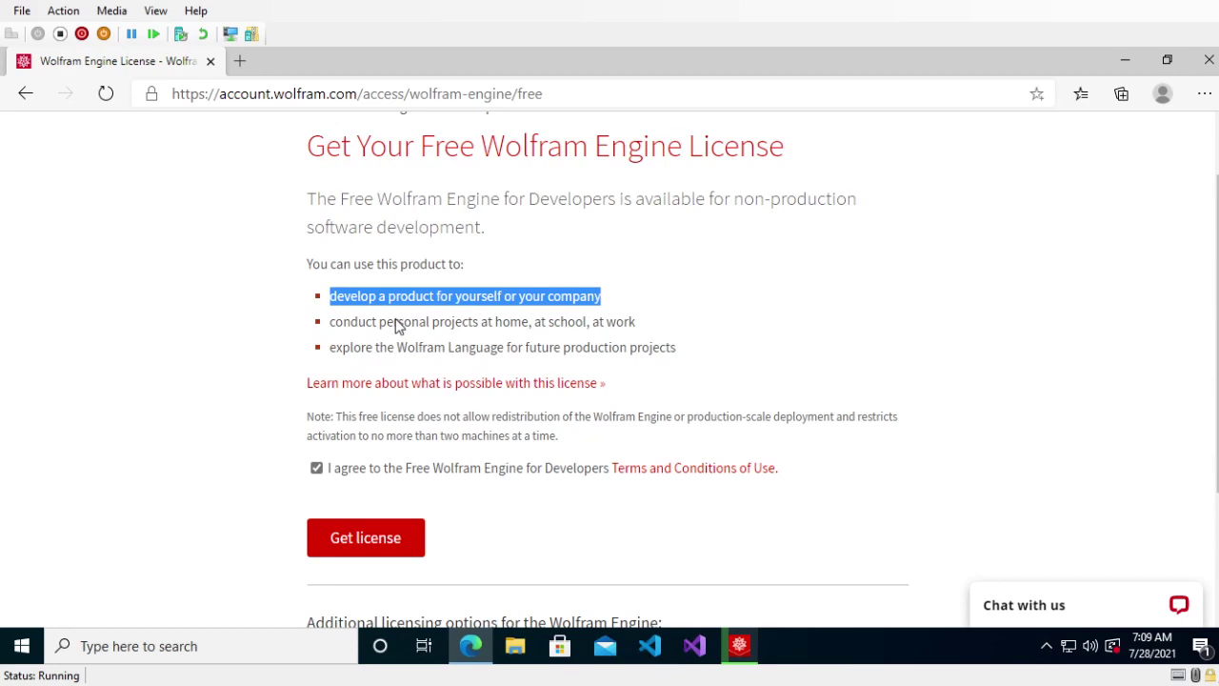
pyautogui.moveTo(332, 328); pyautogui.dragTo(538, 326)
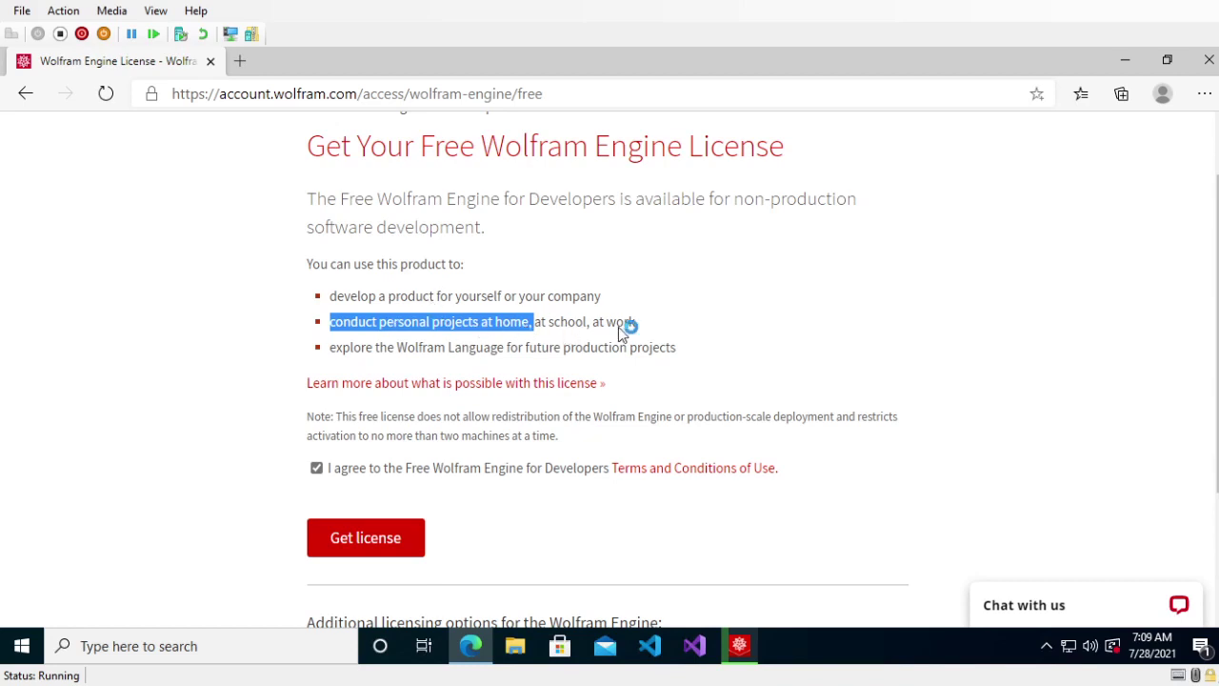
pyautogui.moveTo(335, 348); pyautogui.dragTo(677, 356)
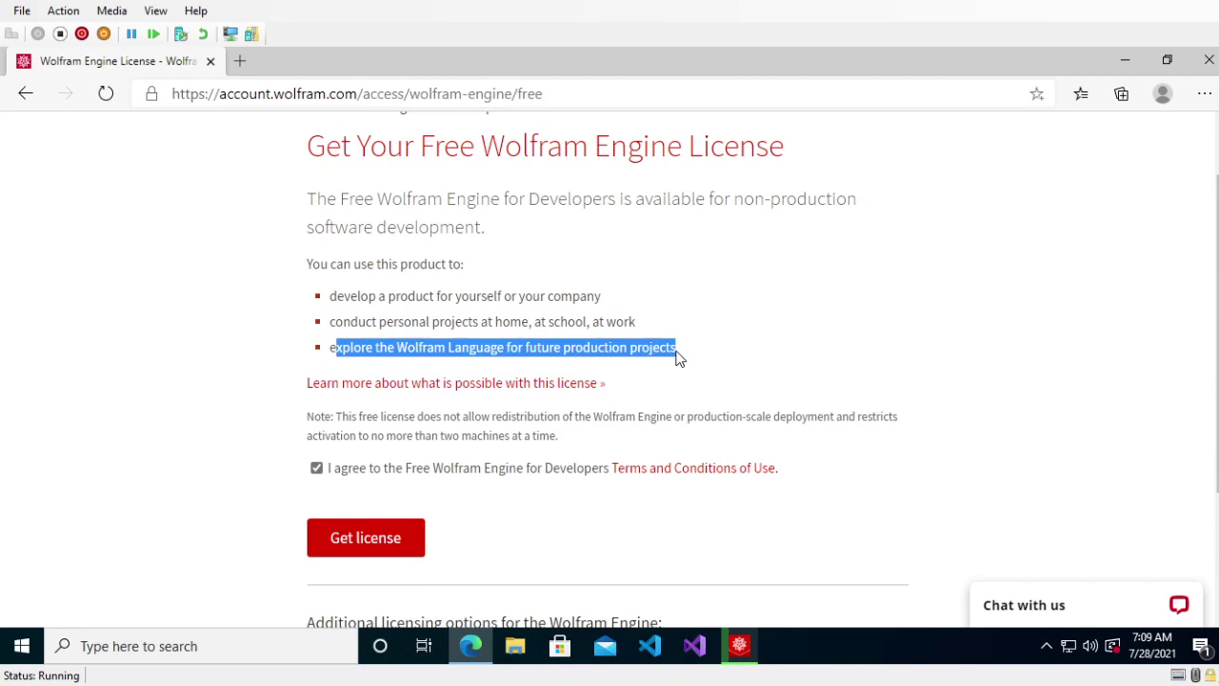
pyautogui.click(678, 357)
pyautogui.moveTo(563, 349); pyautogui.dragTo(722, 356)
pyautogui.click(651, 364)
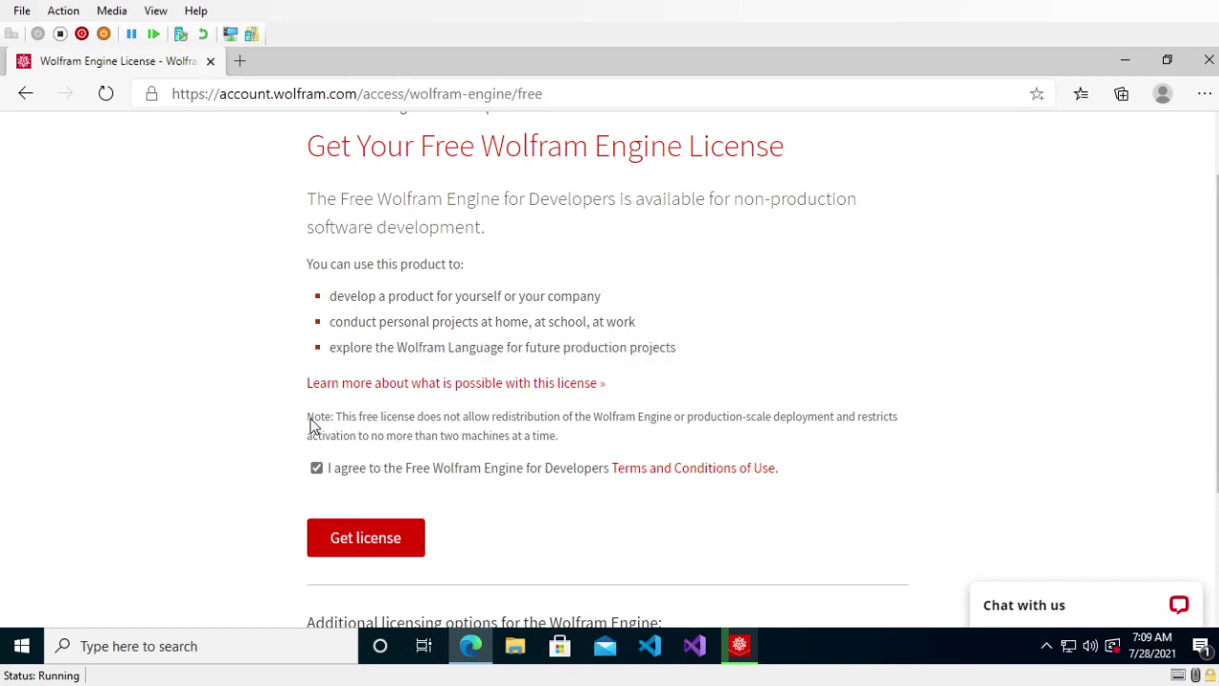
# - Review the license restriction note and claim the free Wolfram Engine license with Get license
pyautogui.moveTo(306, 423); pyautogui.dragTo(727, 436)
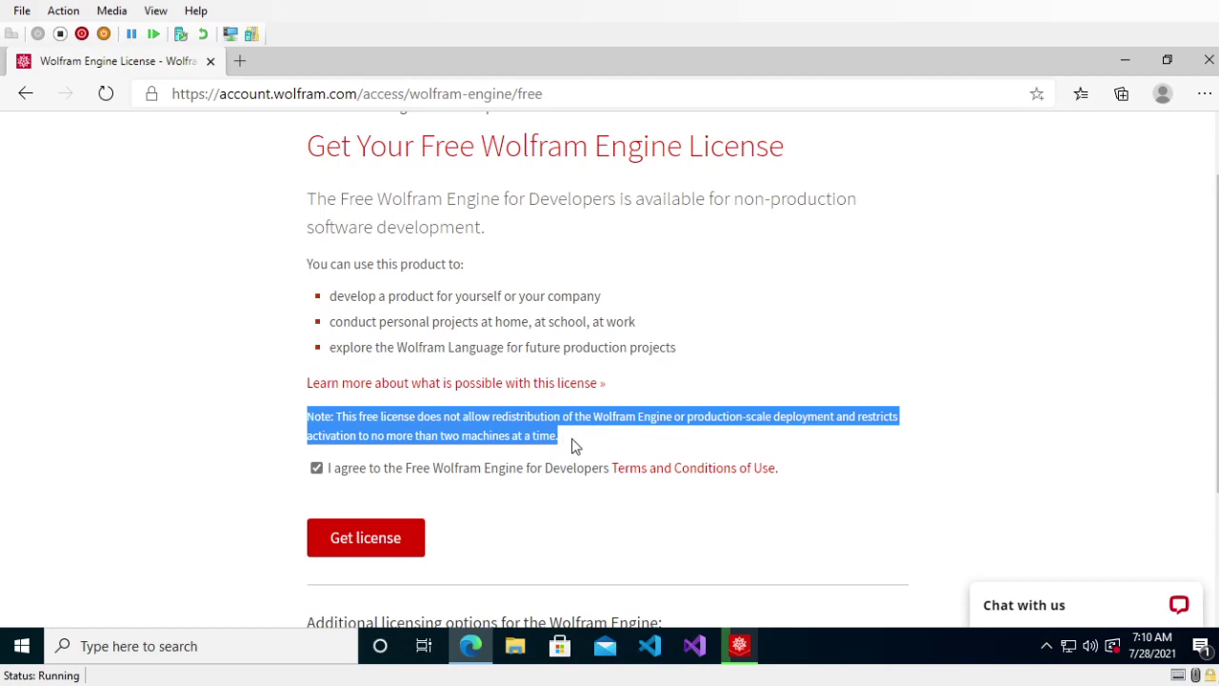
pyautogui.moveTo(572, 443); pyautogui.dragTo(299, 414)
pyautogui.click(299, 413)
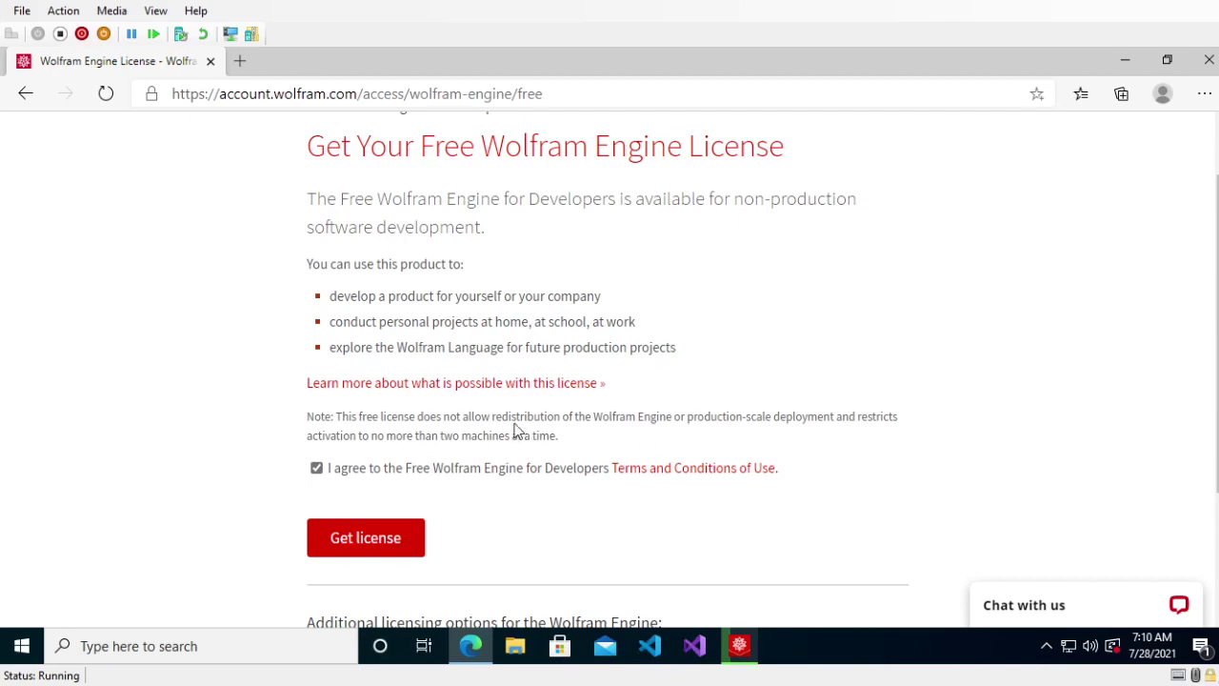
pyautogui.scroll(-2, 619, 343)
pyautogui.scroll(1, 572, 329)
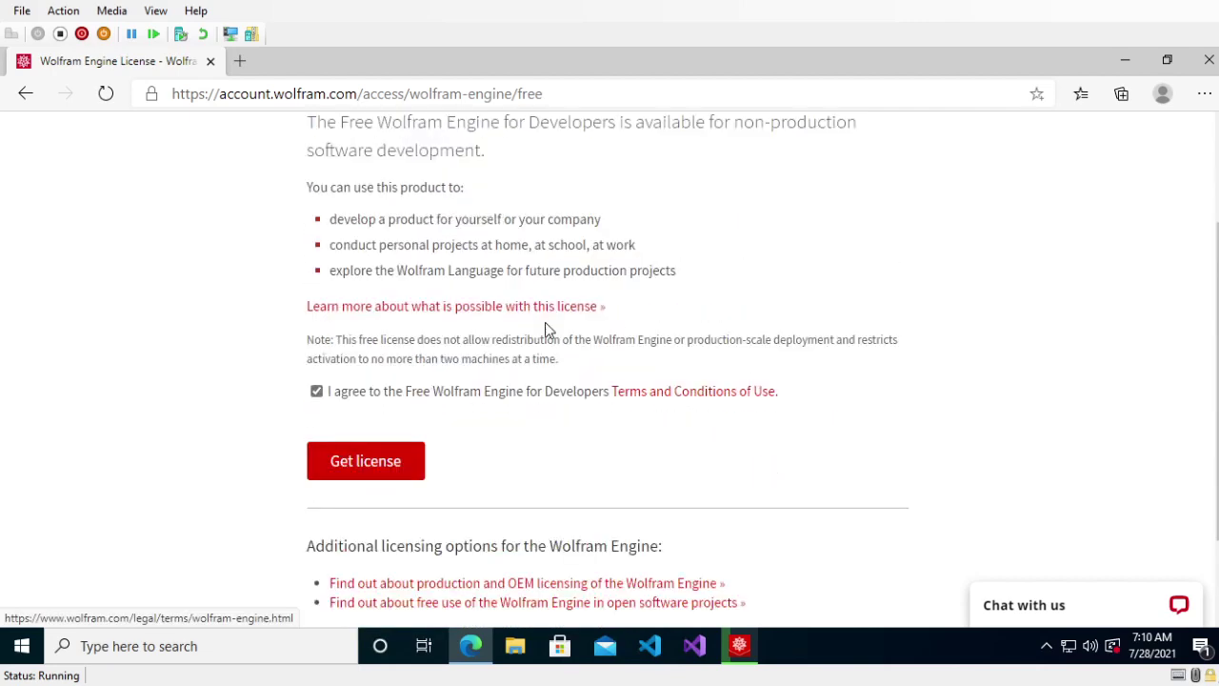
pyautogui.click(365, 463)
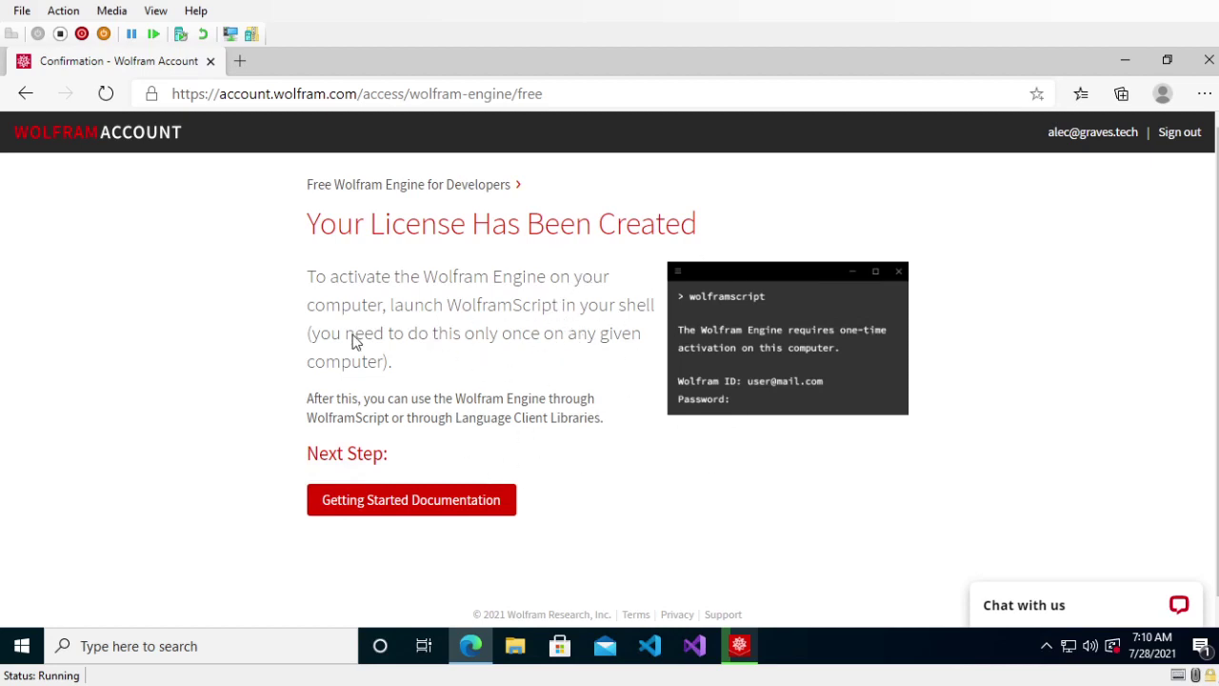
pyautogui.tripleClick(309, 275)
pyautogui.moveTo(309, 275); pyautogui.dragTo(411, 367)
pyautogui.click(411, 367)
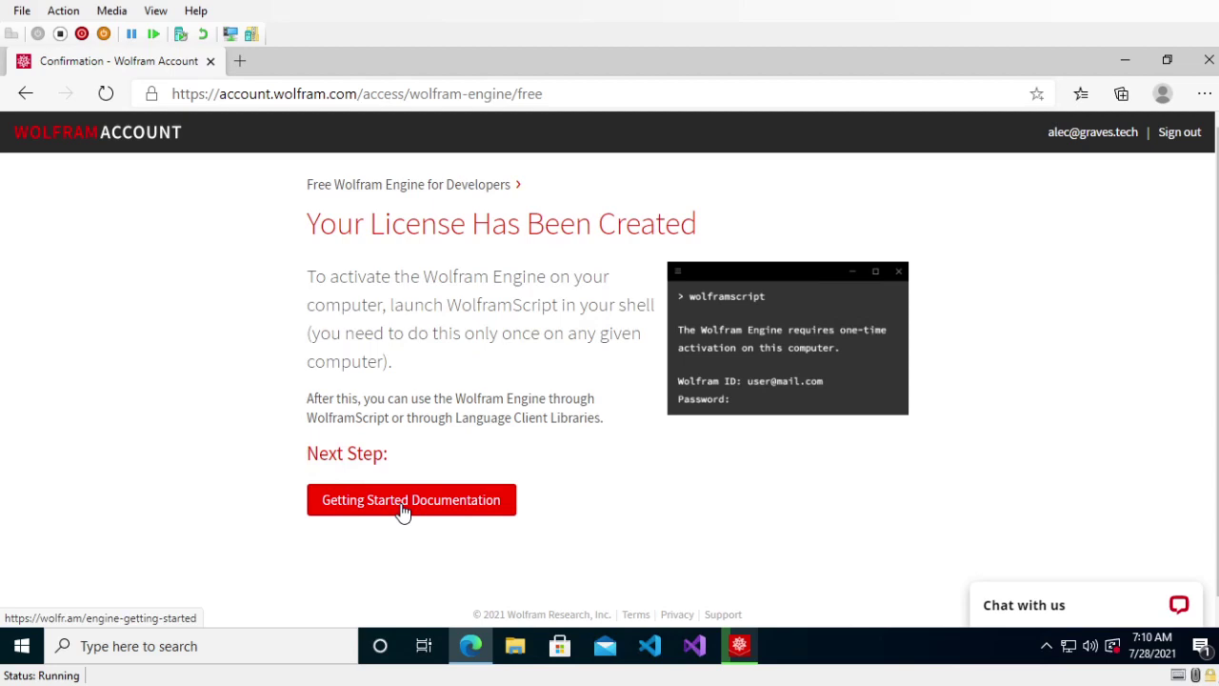
pyautogui.scroll(-1, 409, 426)
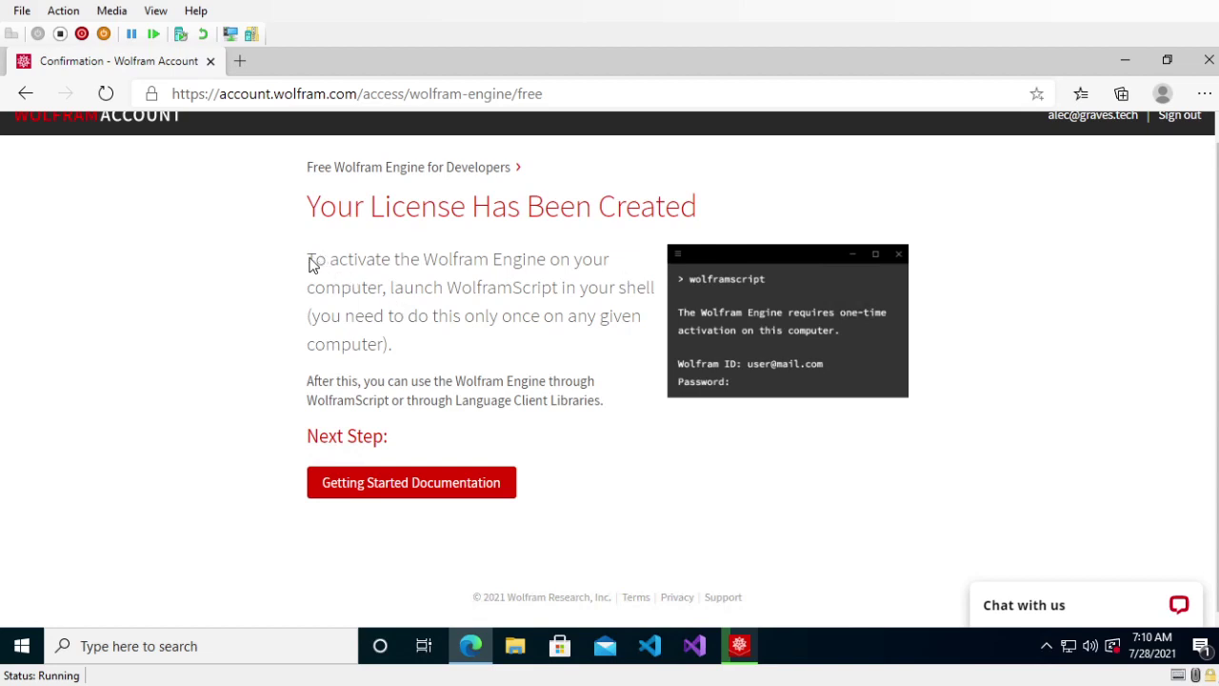
pyautogui.moveTo(311, 264); pyautogui.dragTo(653, 295)
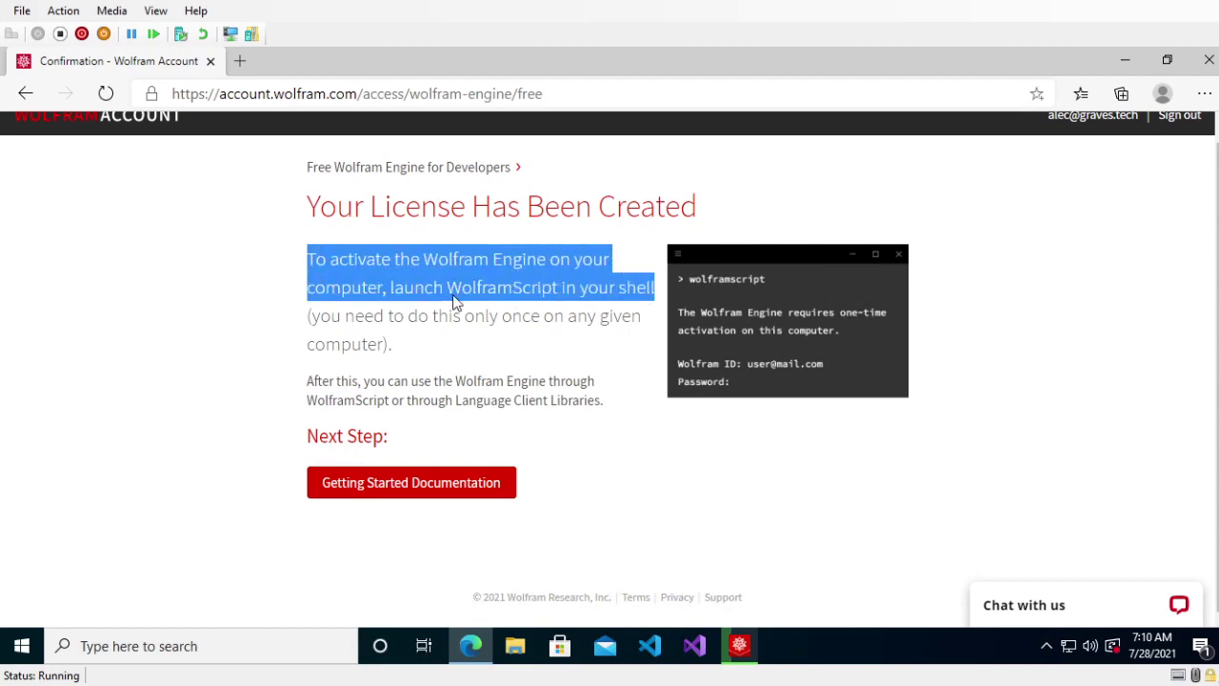
pyautogui.moveTo(454, 301); pyautogui.dragTo(673, 302)
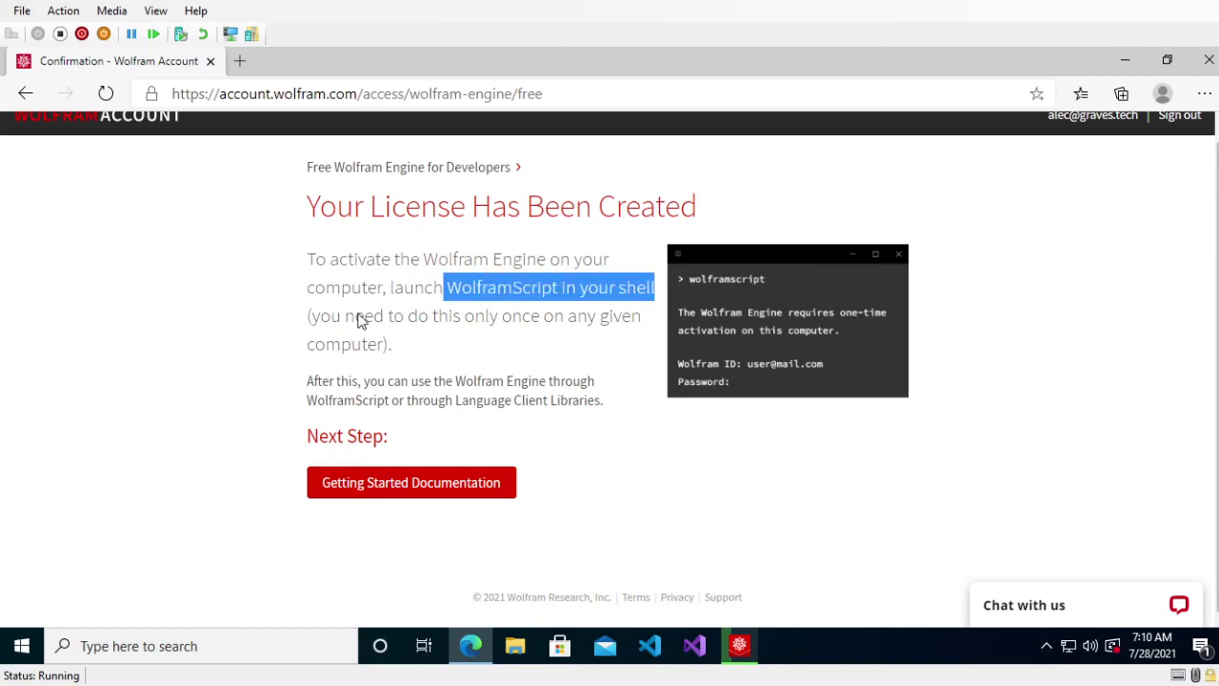
pyautogui.click(306, 328)
pyautogui.moveTo(391, 345); pyautogui.dragTo(319, 324)
pyautogui.click(324, 325)
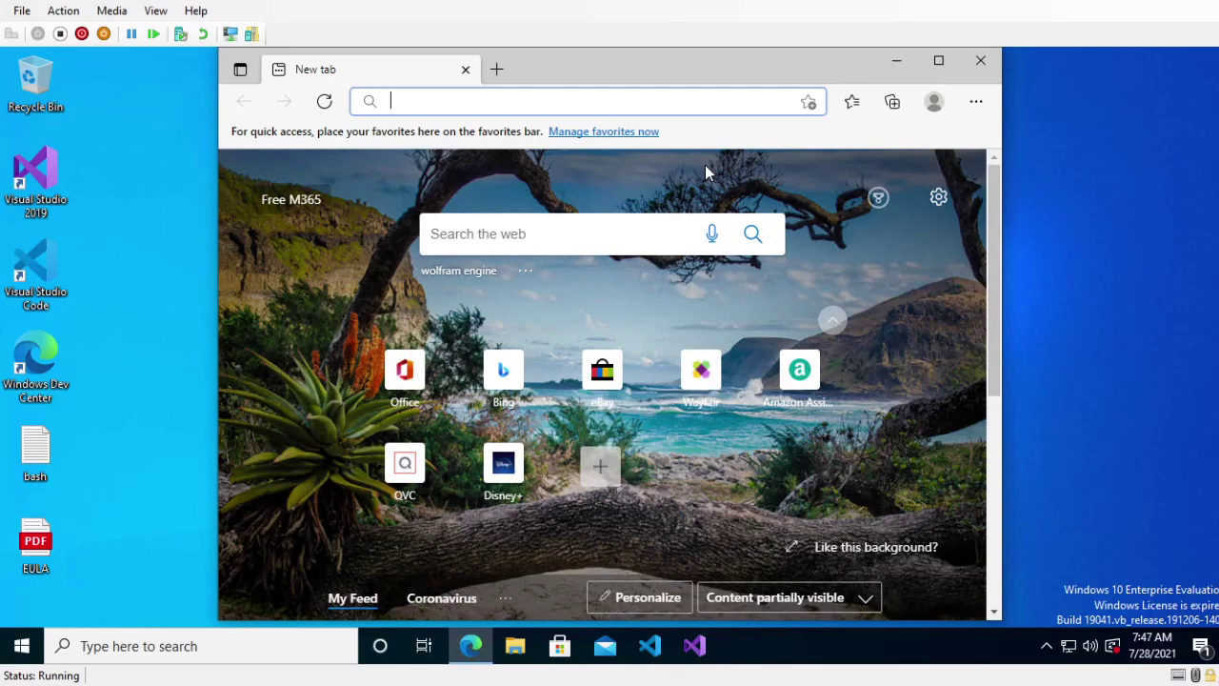
# - Search the web for wolframscript, removing a stray backslash from the query
pyautogui.write('wolframs')
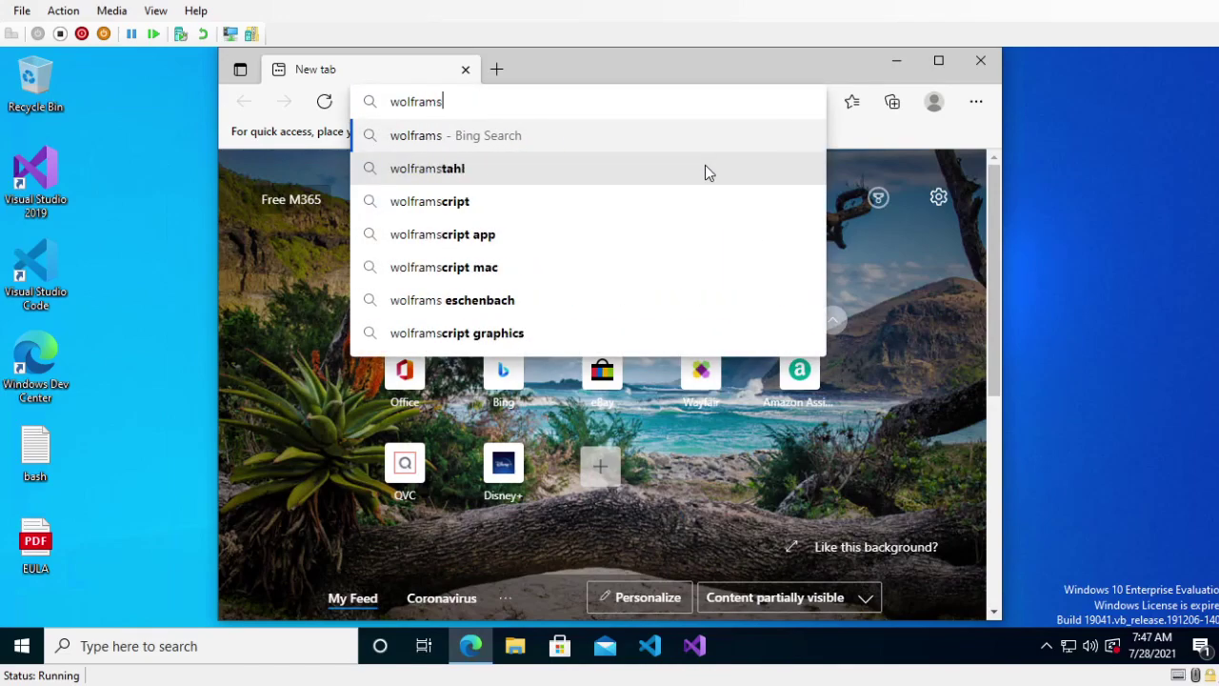
pyautogui.write('cript \\')
pyautogui.press('Return')
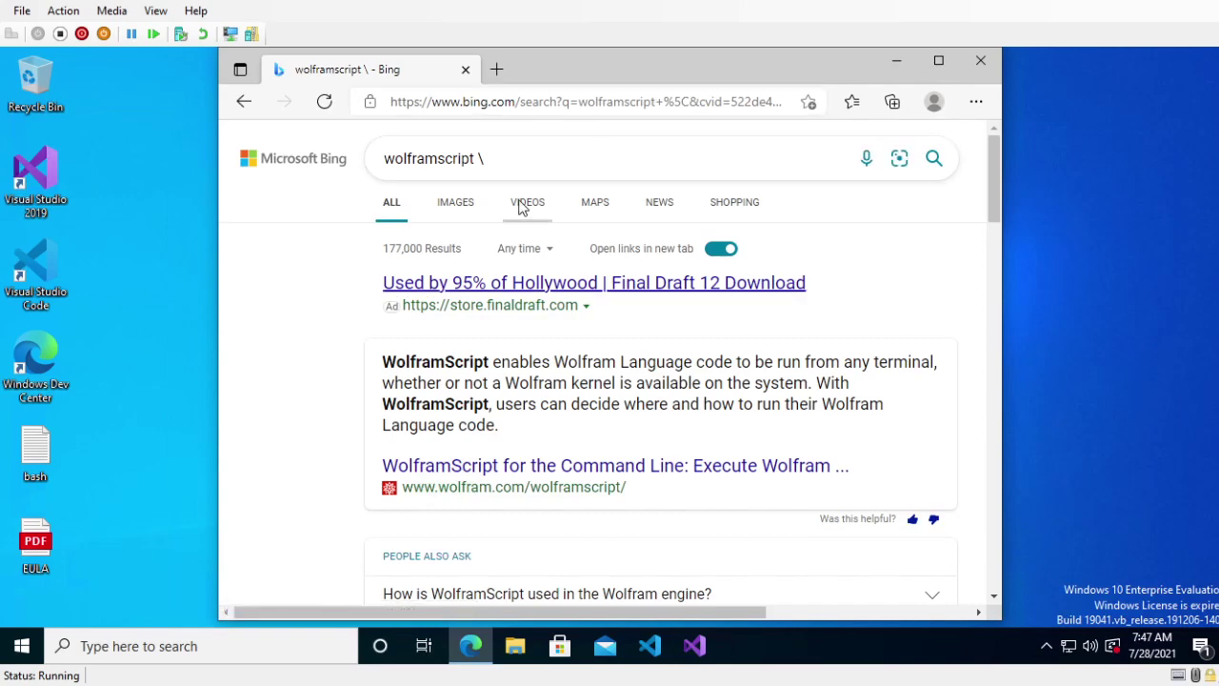
pyautogui.click(515, 164)
pyautogui.press('BackSpace')
pyautogui.press('Return')
# - Open the WolframScript for the Command Line result and go to its platform Downloads list
pyautogui.scroll(-3, 521, 310)
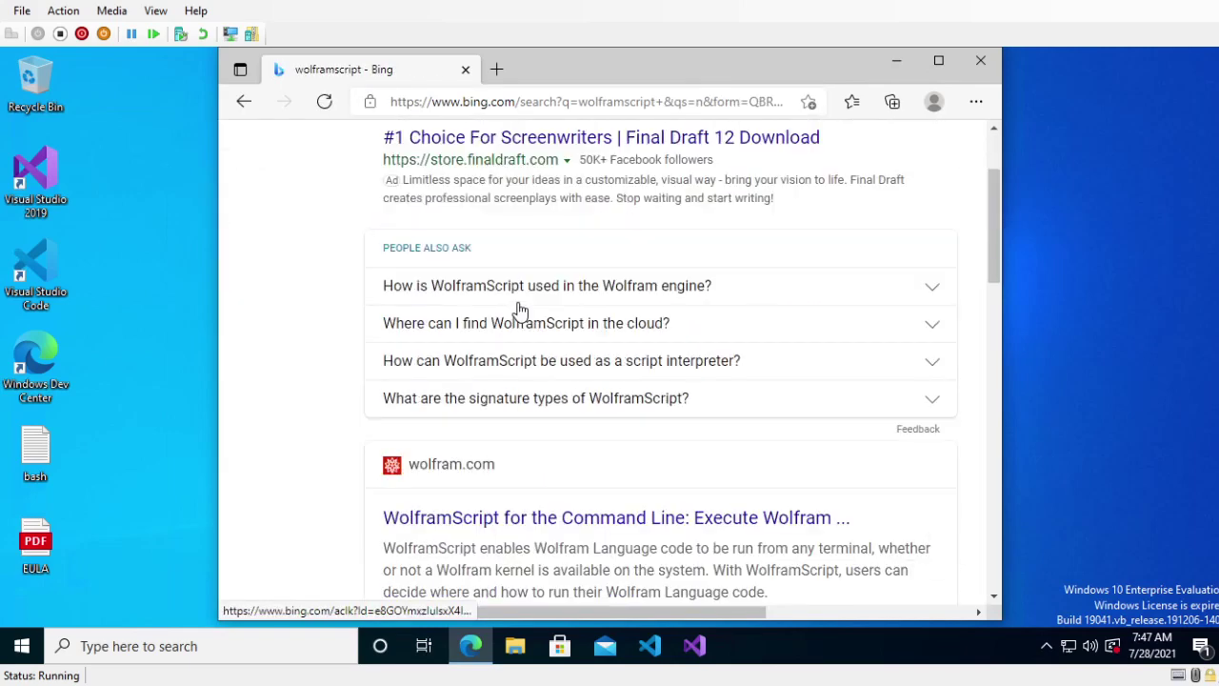
pyautogui.scroll(-1, 523, 308)
pyautogui.scroll(-1, 557, 467)
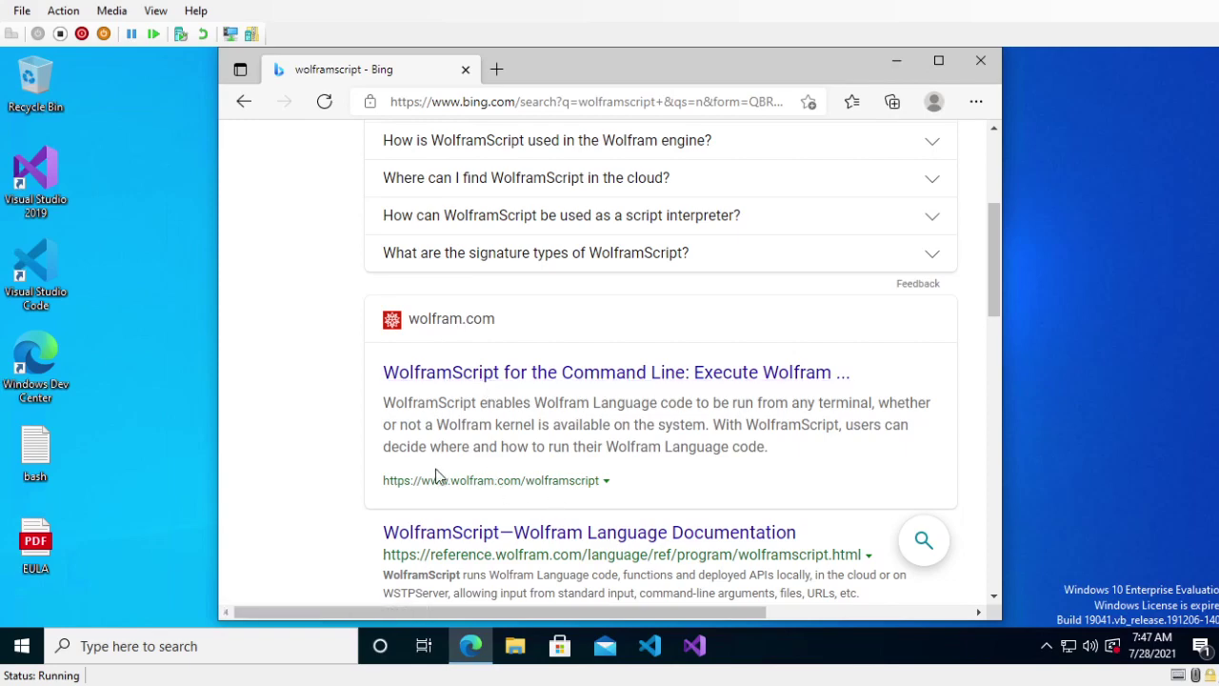
pyautogui.click(544, 375)
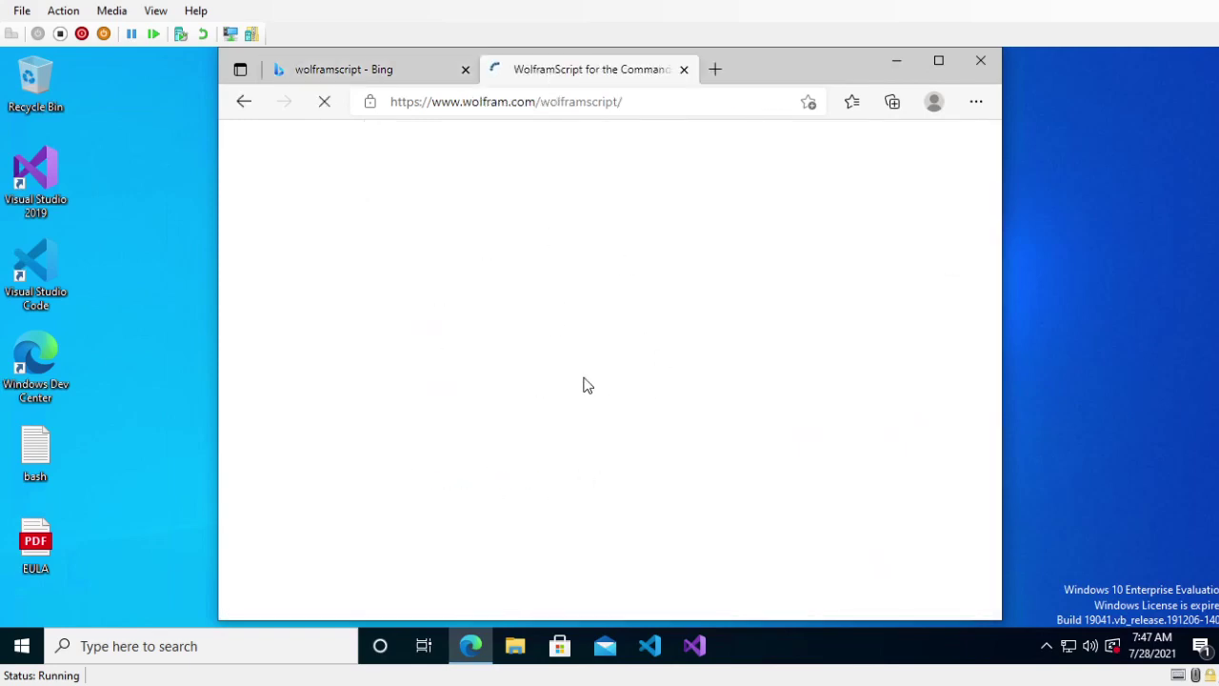
pyautogui.scroll(-3, 566, 337)
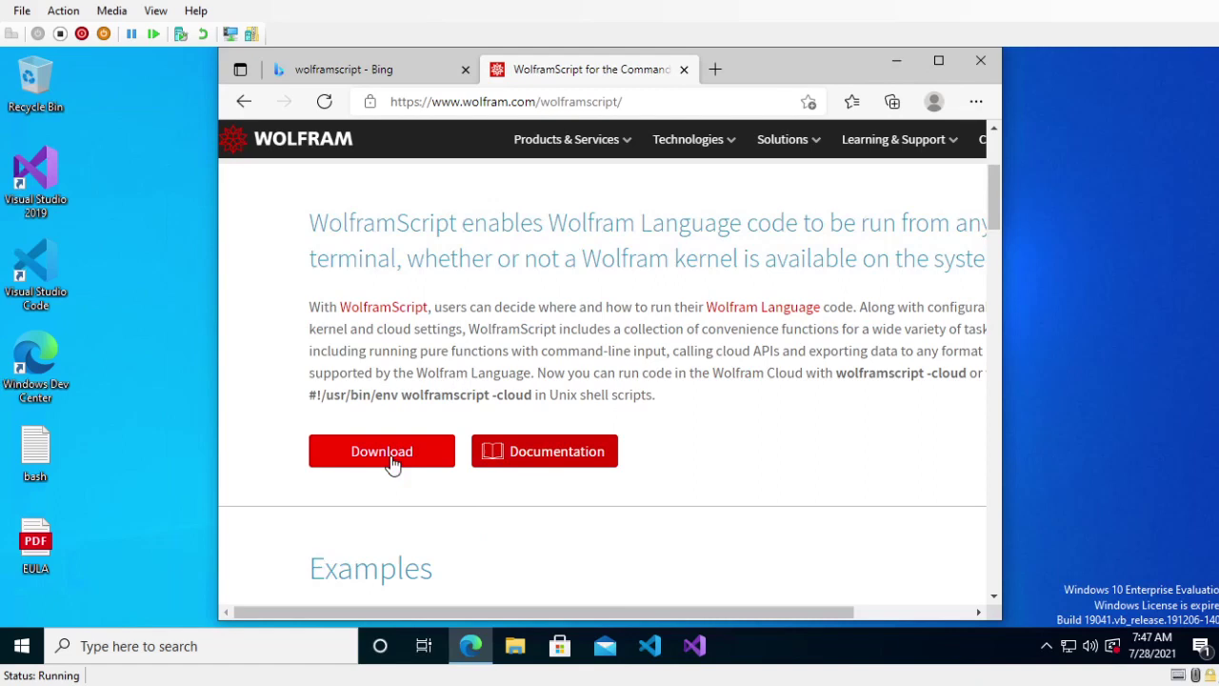
pyautogui.click(385, 465)
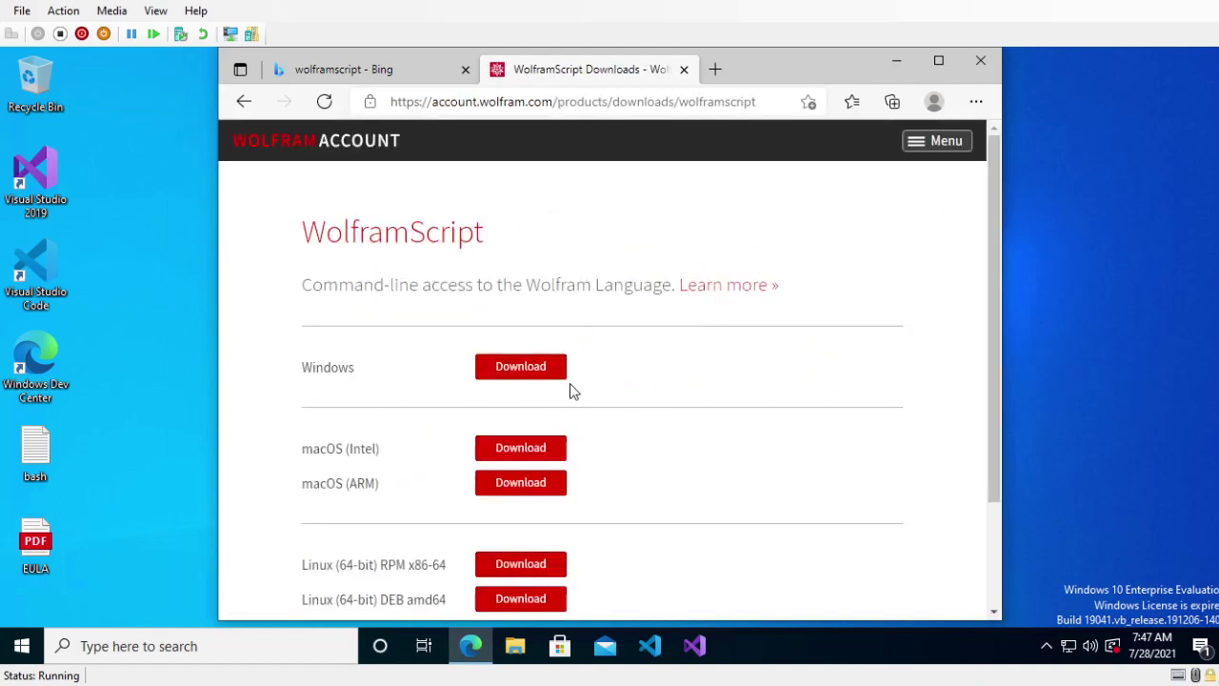
pyautogui.scroll(-3, 577, 394)
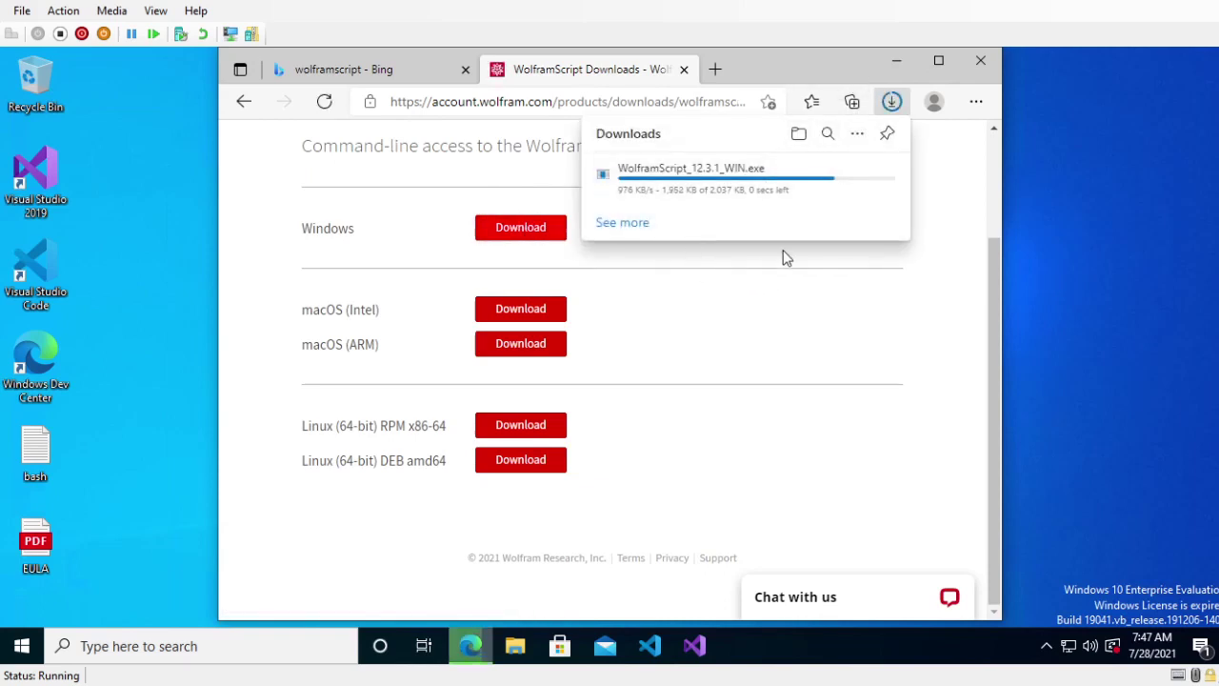
# - Show WolframScript_12.3.1_WIN in Downloads, launch then cancel its setup, and close Explorer
pyautogui.click(830, 174)
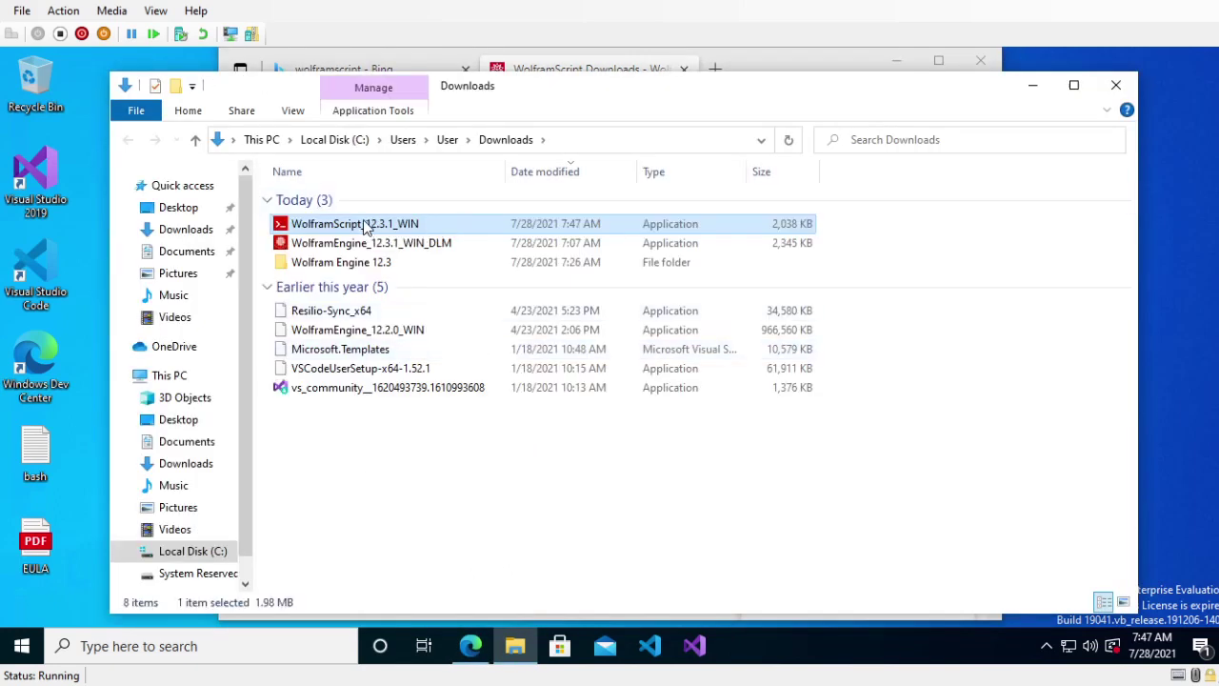
pyautogui.doubleClick(367, 229)
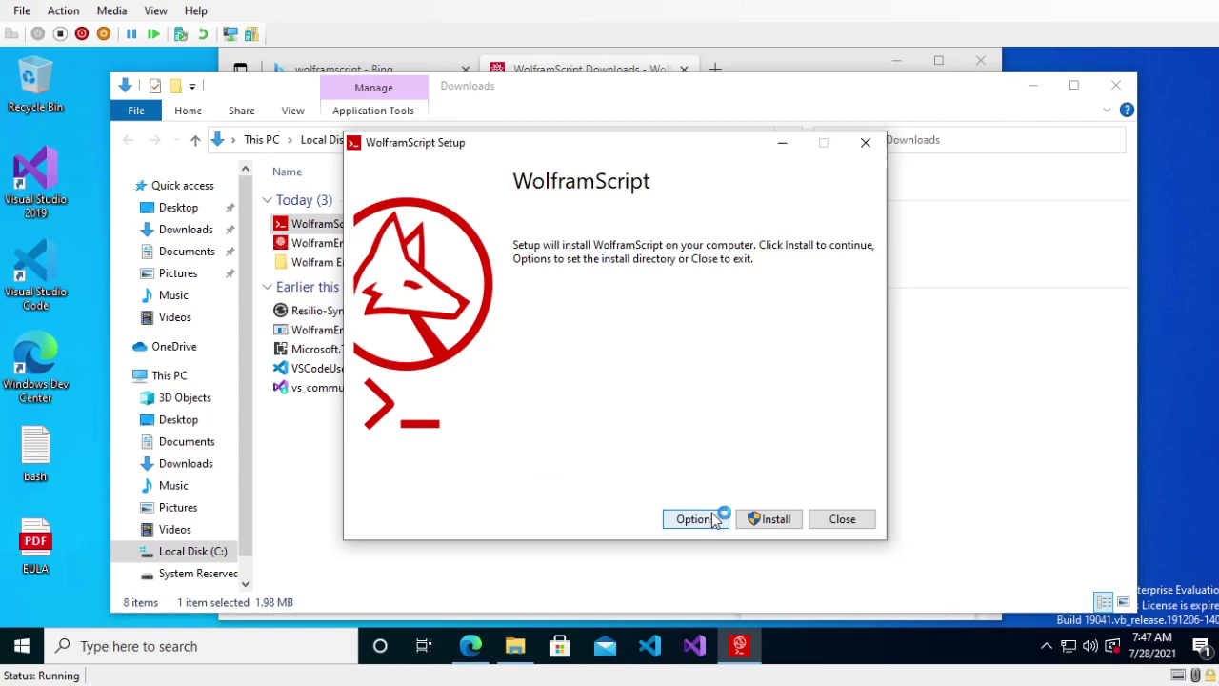
pyautogui.click(862, 521)
pyautogui.click(642, 412)
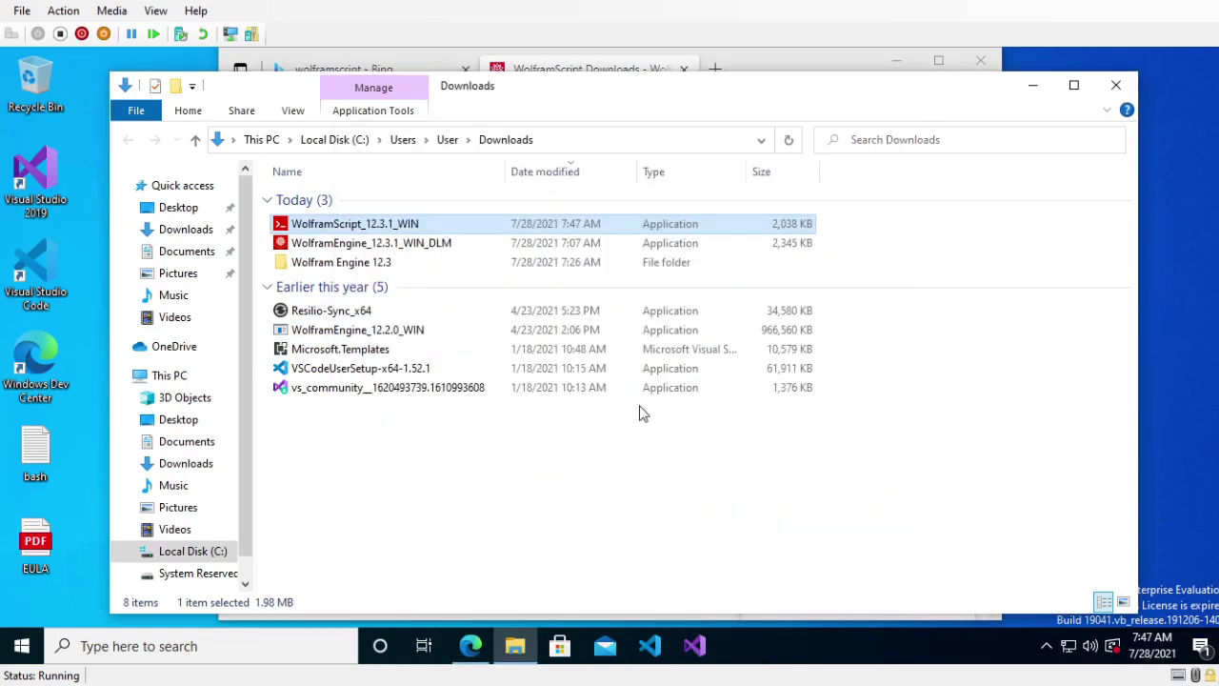
pyautogui.click(1117, 86)
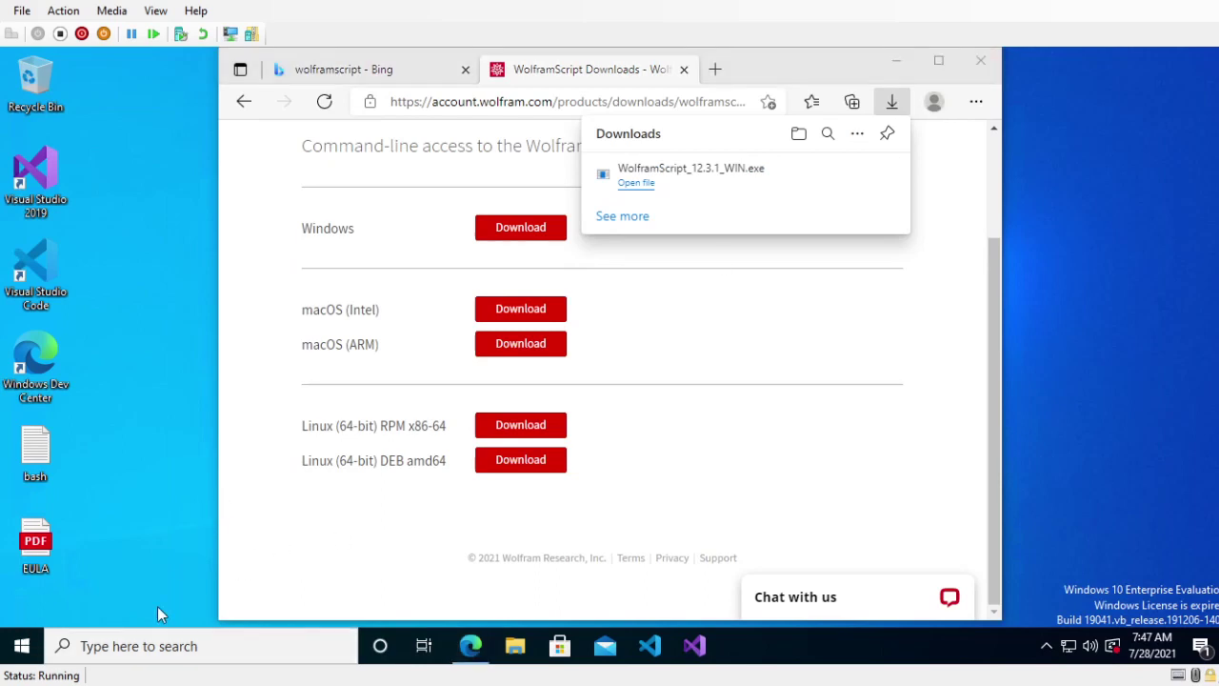
# - Open Command Prompt via cmd, try running wolframscript, then close the window
pyautogui.press('super')
pyautogui.write('cmd')
pyautogui.press('Return')
pyautogui.write('wolfram')
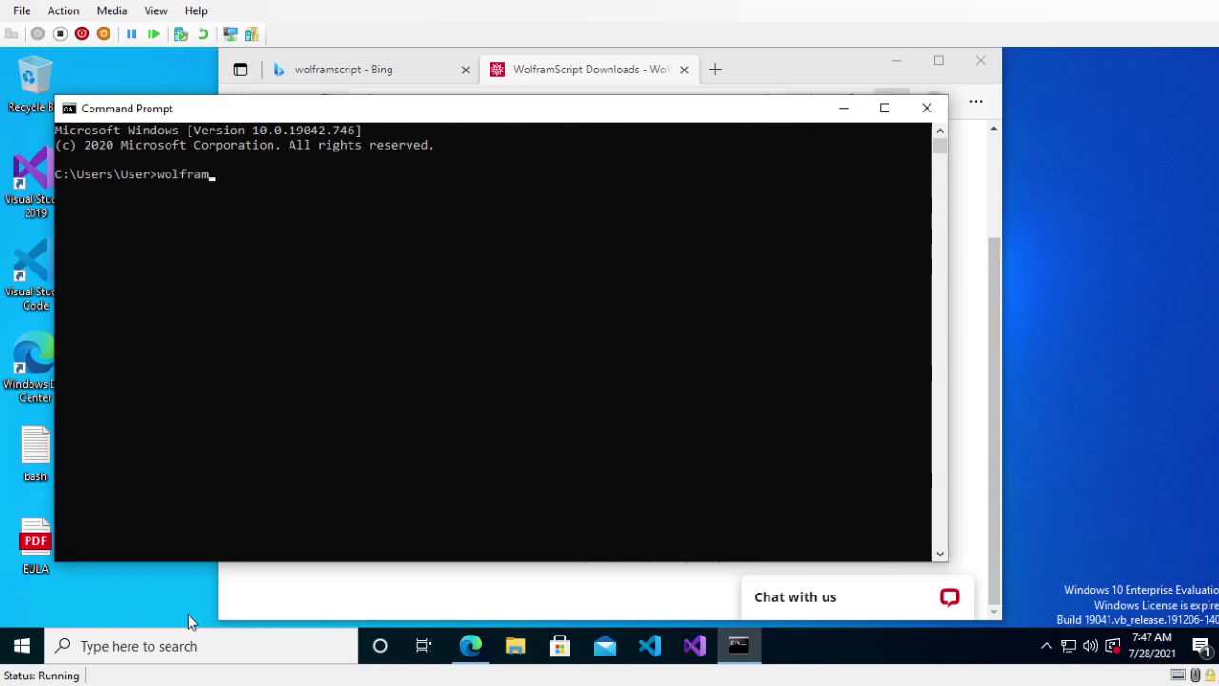
pyautogui.write('script')
pyautogui.press('Return')
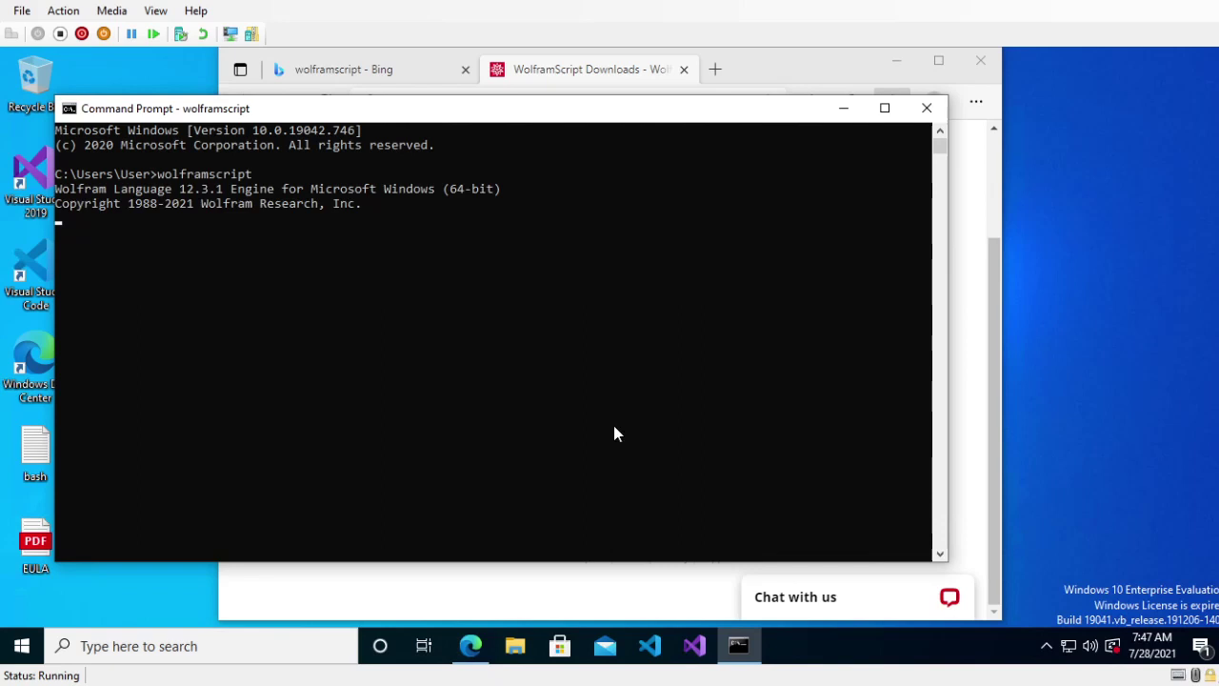
pyautogui.click(930, 109)
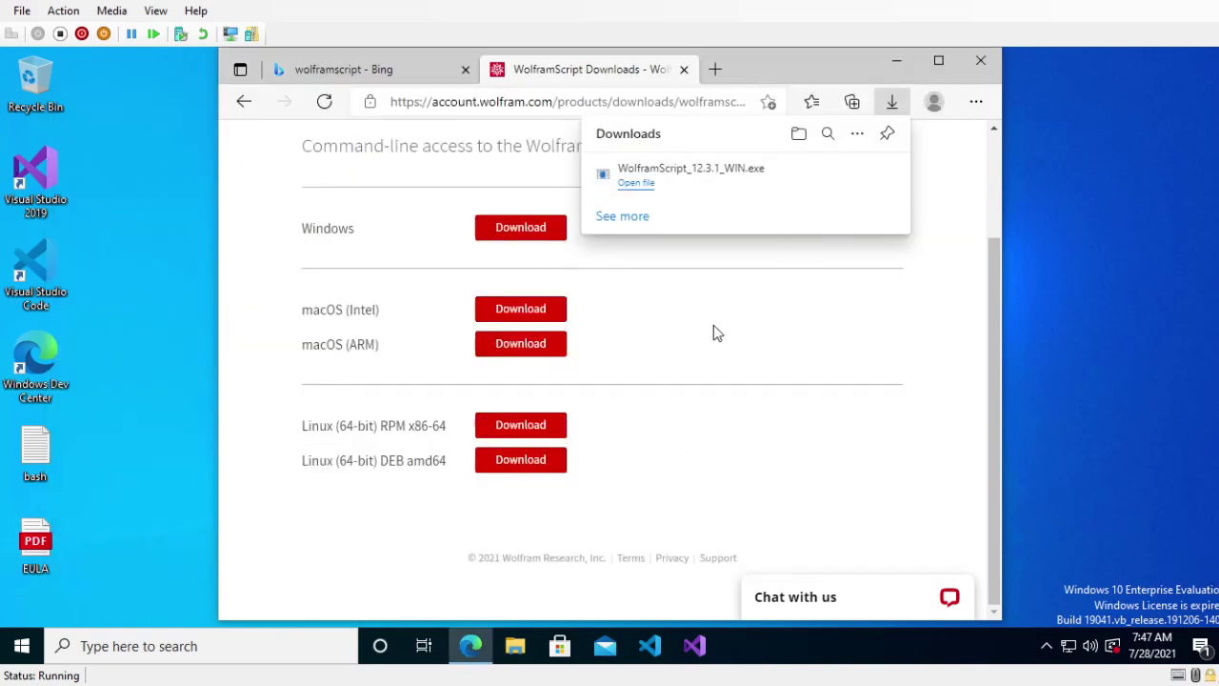
# - Dismiss Edge's downloads list and clear the text selected on the download page
pyautogui.click(743, 329)
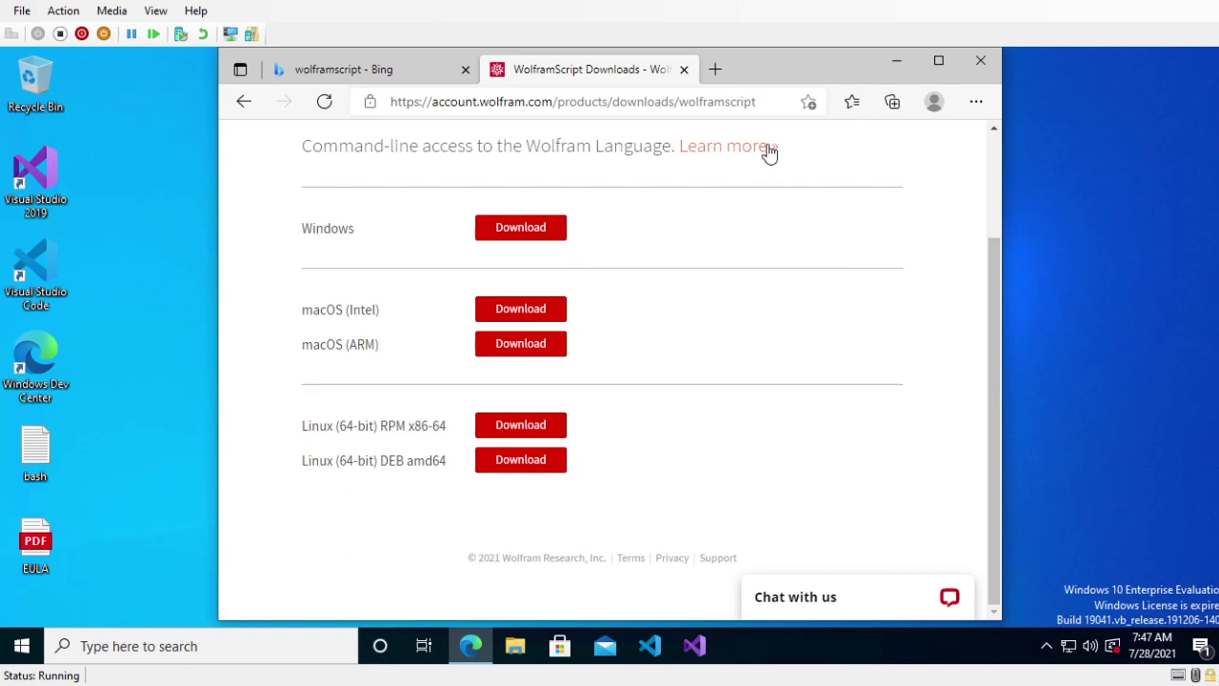
pyautogui.moveTo(303, 157); pyautogui.dragTo(681, 152)
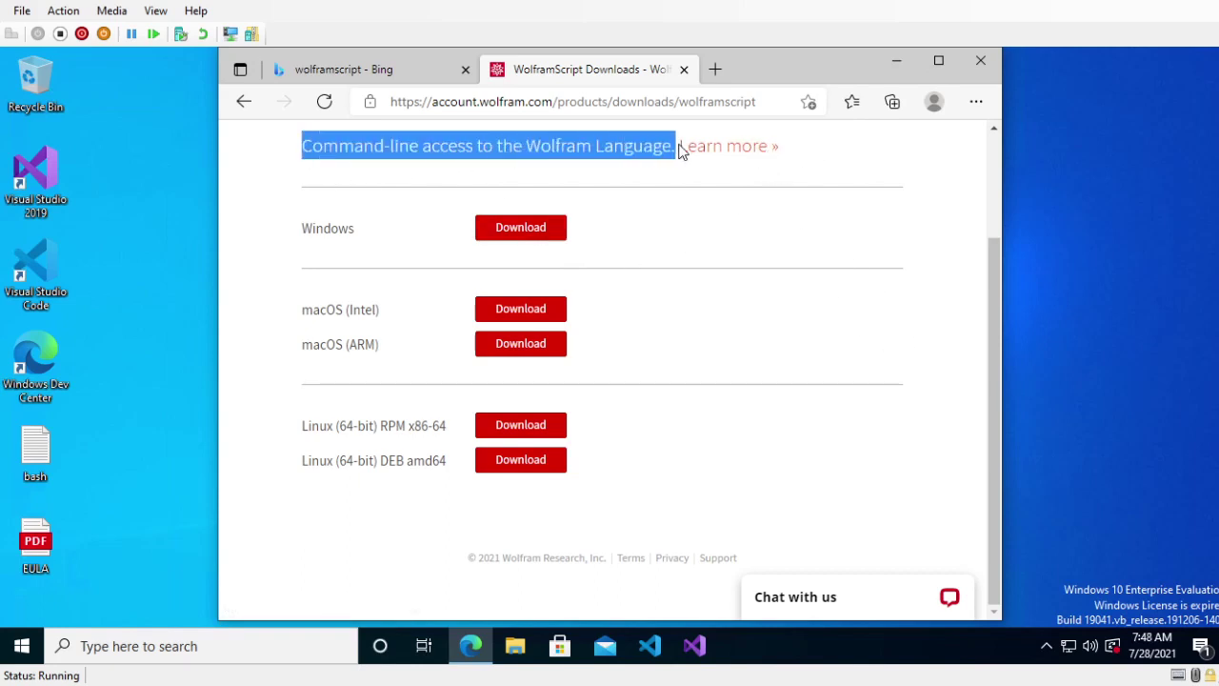
pyautogui.click(907, 193)
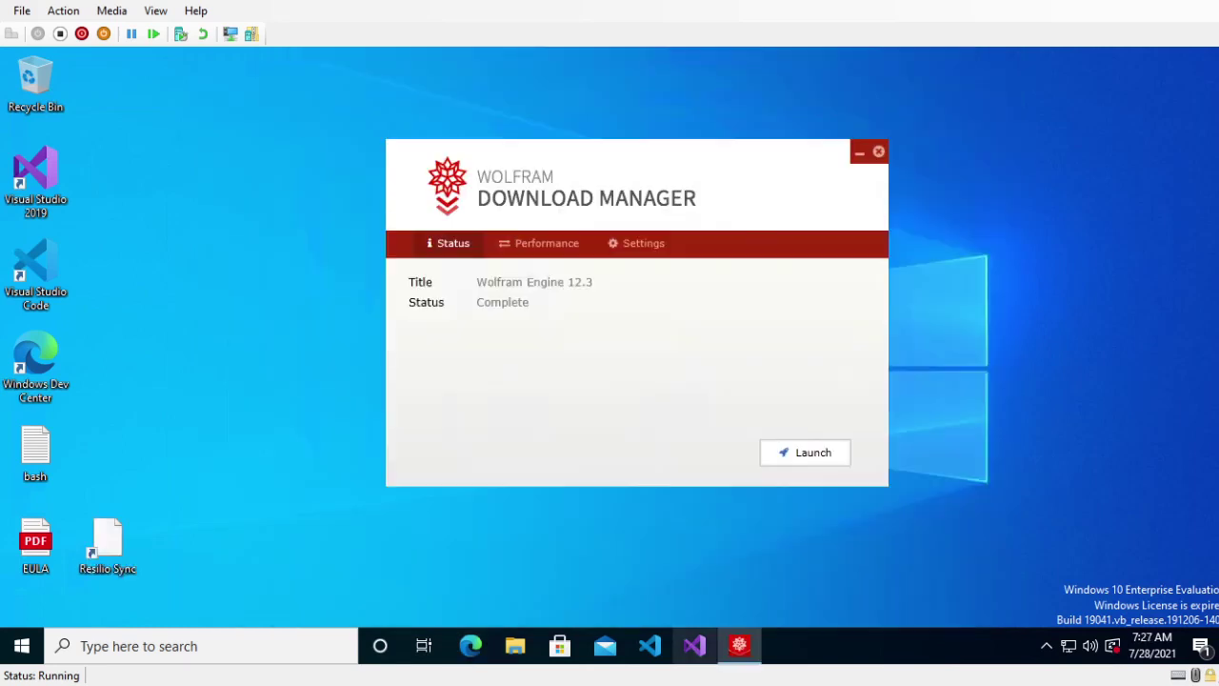
# - Launch the Wolfram Engine installer, approve the UAC prompt, and proceed past the welcome page
pyautogui.click(805, 459)
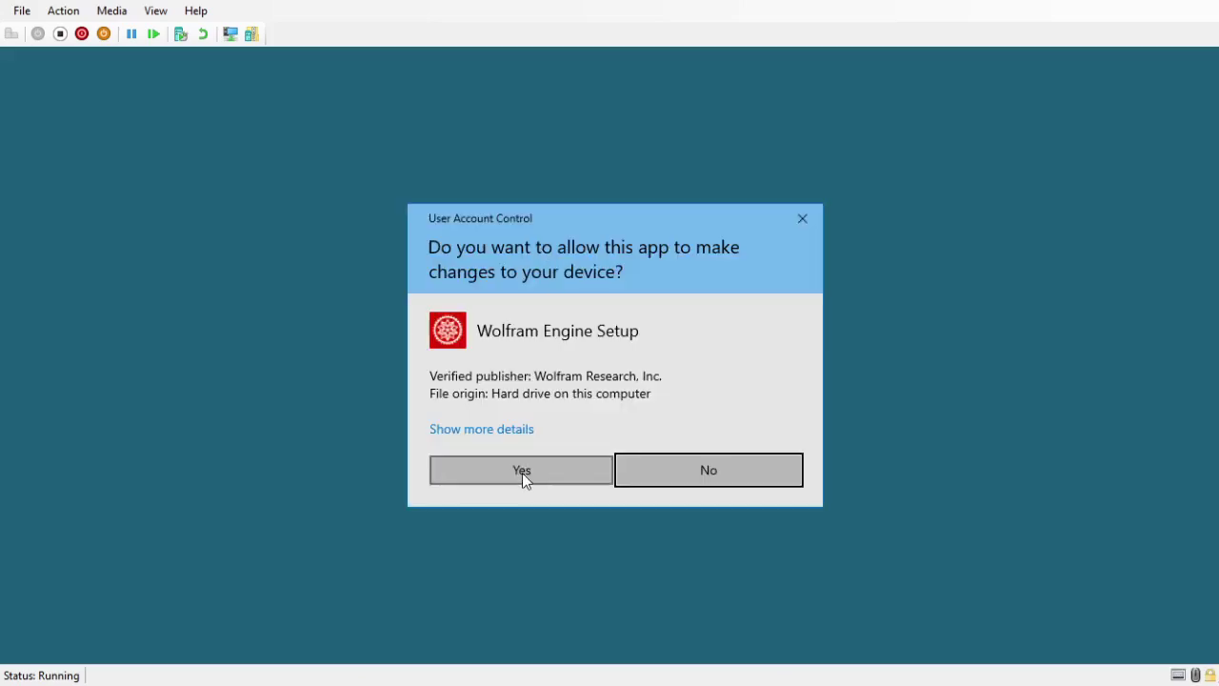
pyautogui.click(522, 470)
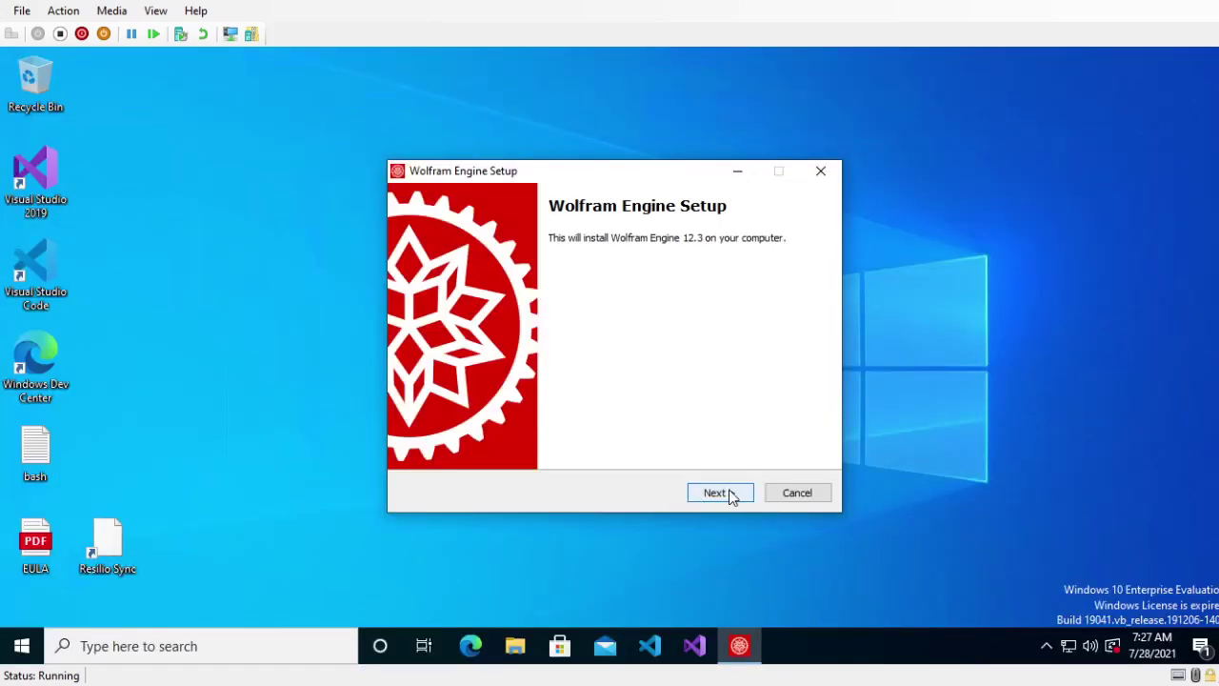
pyautogui.click(727, 492)
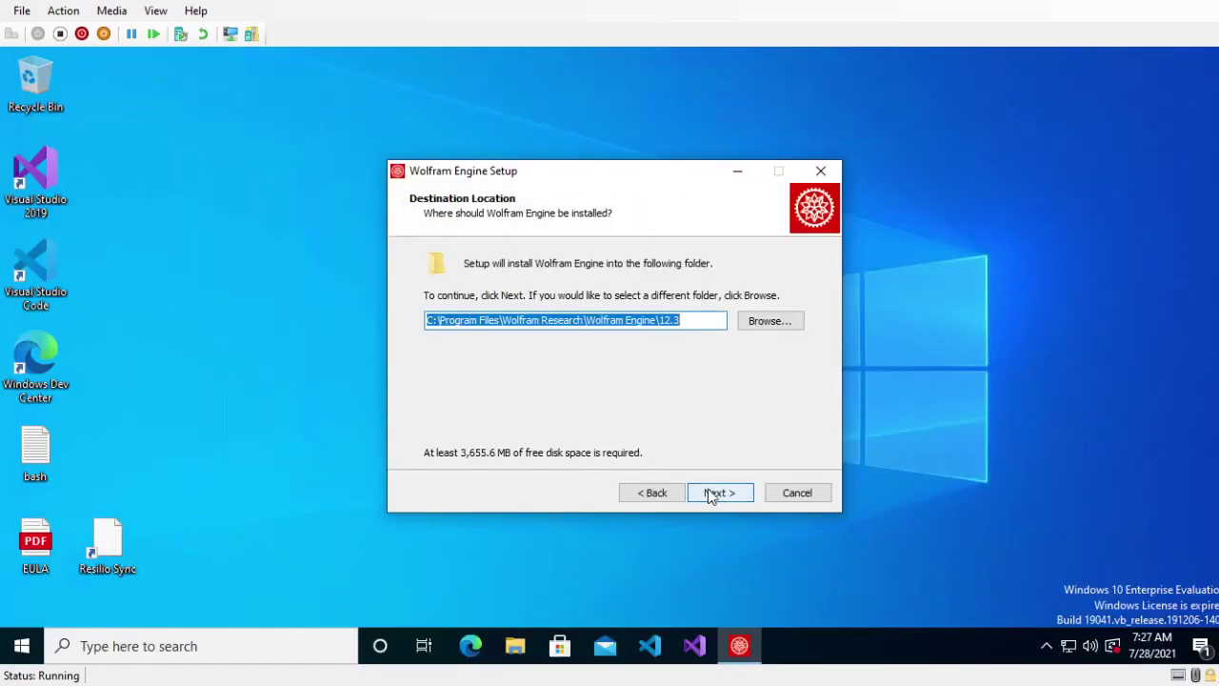
# - Keep the default folder C:\Program Files\Wolfram Research\Wolfram Engine\12.3 and start installing
pyautogui.click(441, 324)
pyautogui.moveTo(439, 321); pyautogui.dragTo(611, 321)
pyautogui.moveTo(504, 320); pyautogui.dragTo(519, 323)
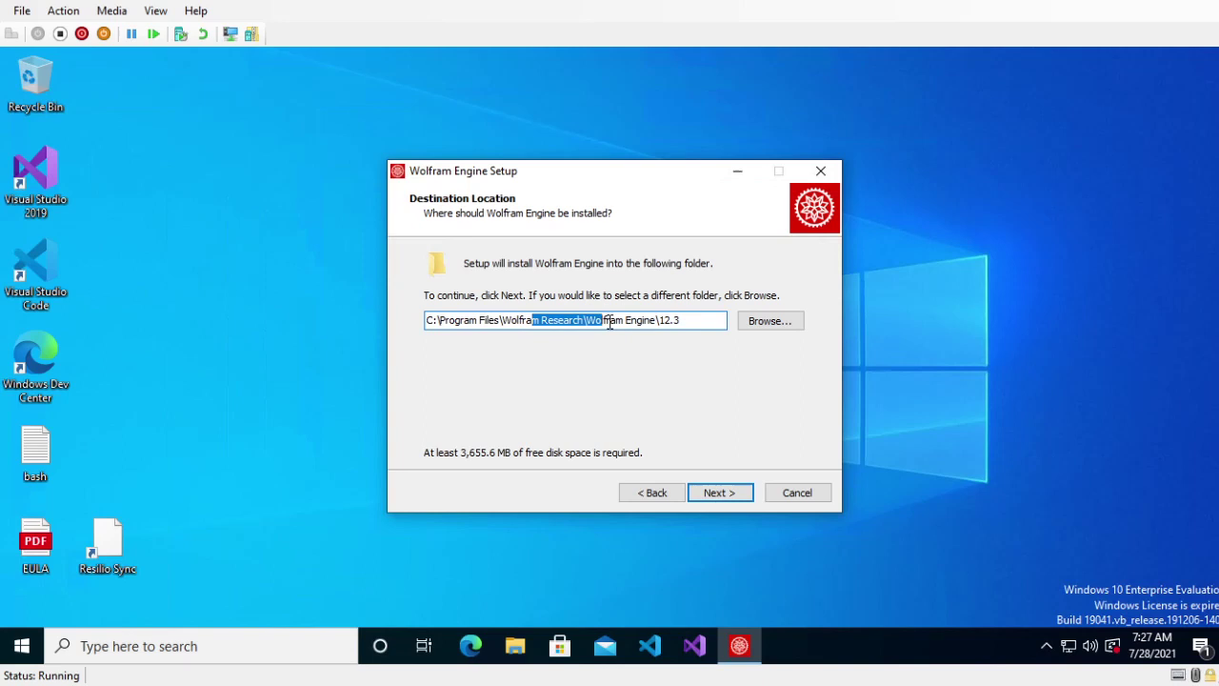
pyautogui.moveTo(610, 324); pyautogui.dragTo(673, 321)
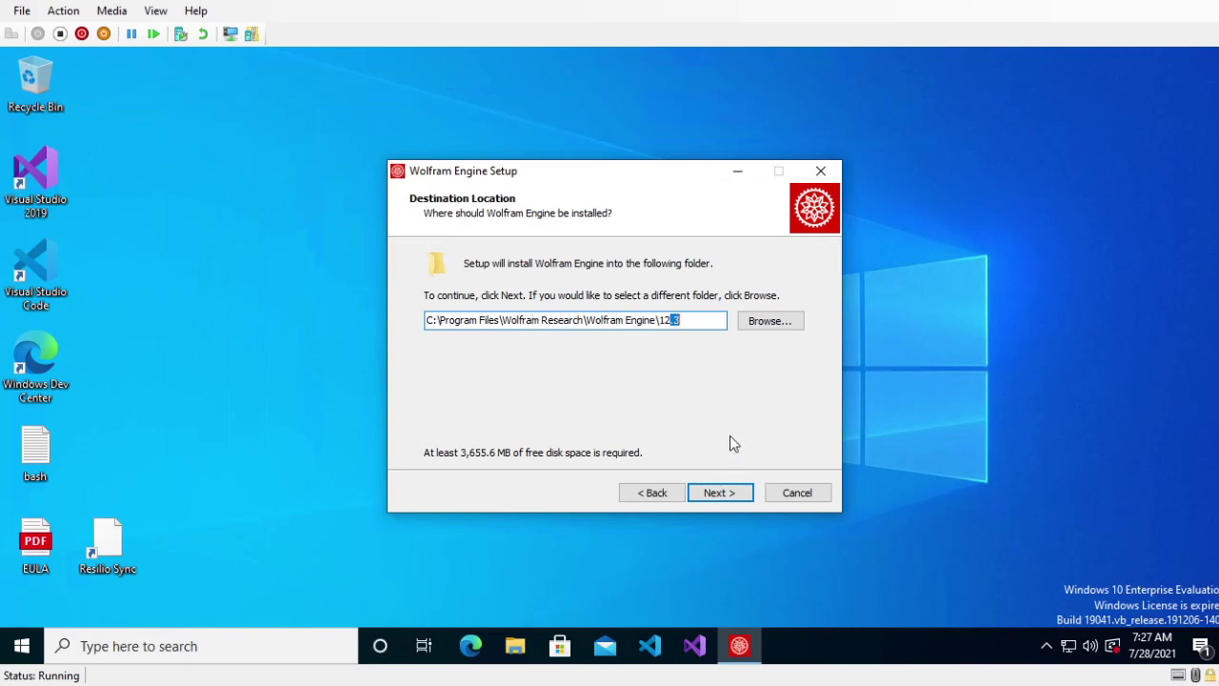
pyautogui.click(699, 325)
pyautogui.click(716, 493)
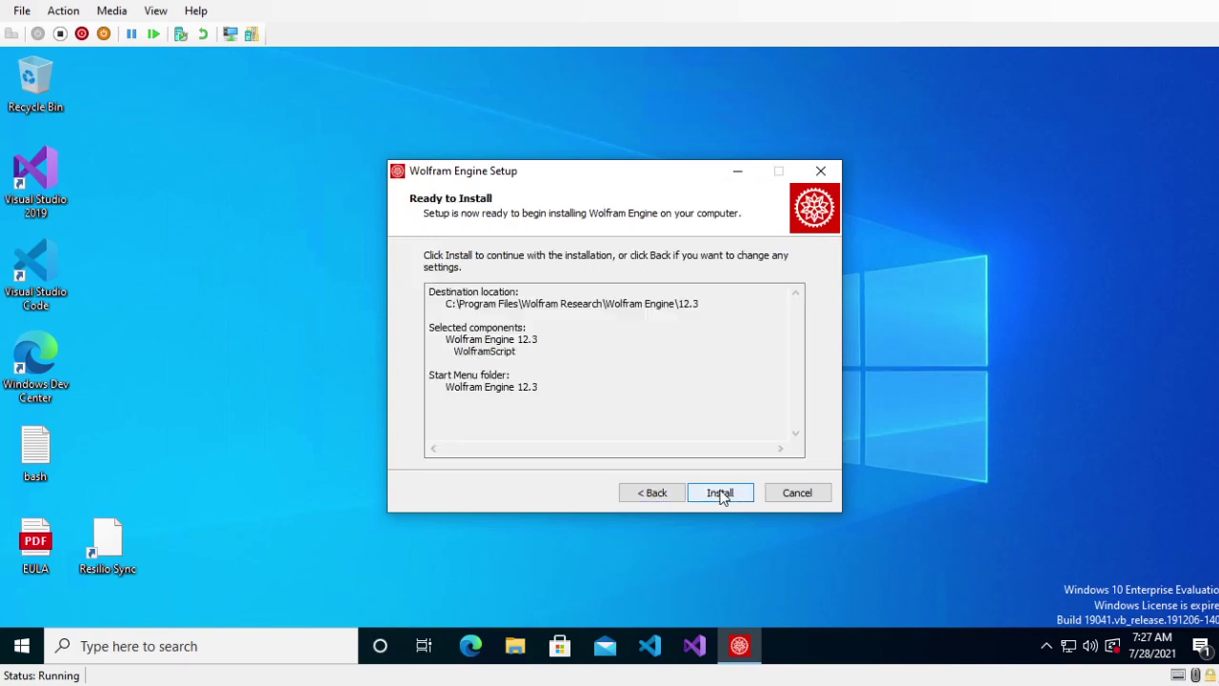
pyautogui.click(722, 493)
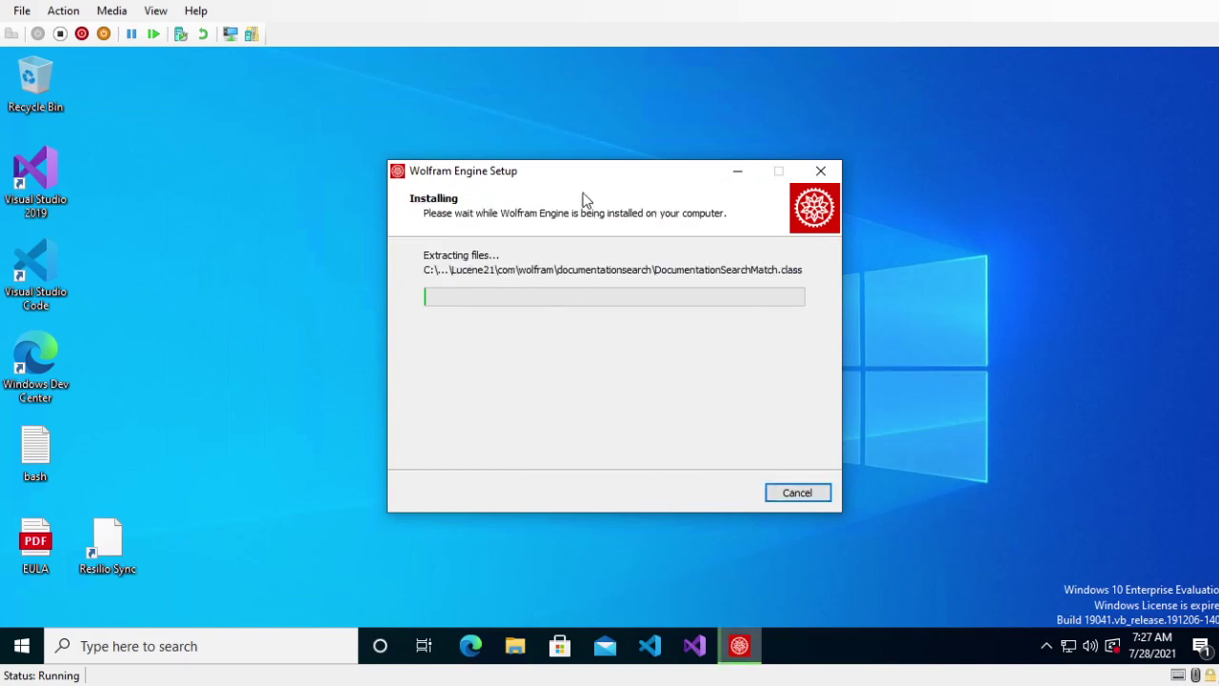
# - Keep the setup window out of the way while files extract until installation completes
pyautogui.moveTo(555, 177); pyautogui.dragTo(388, 87)
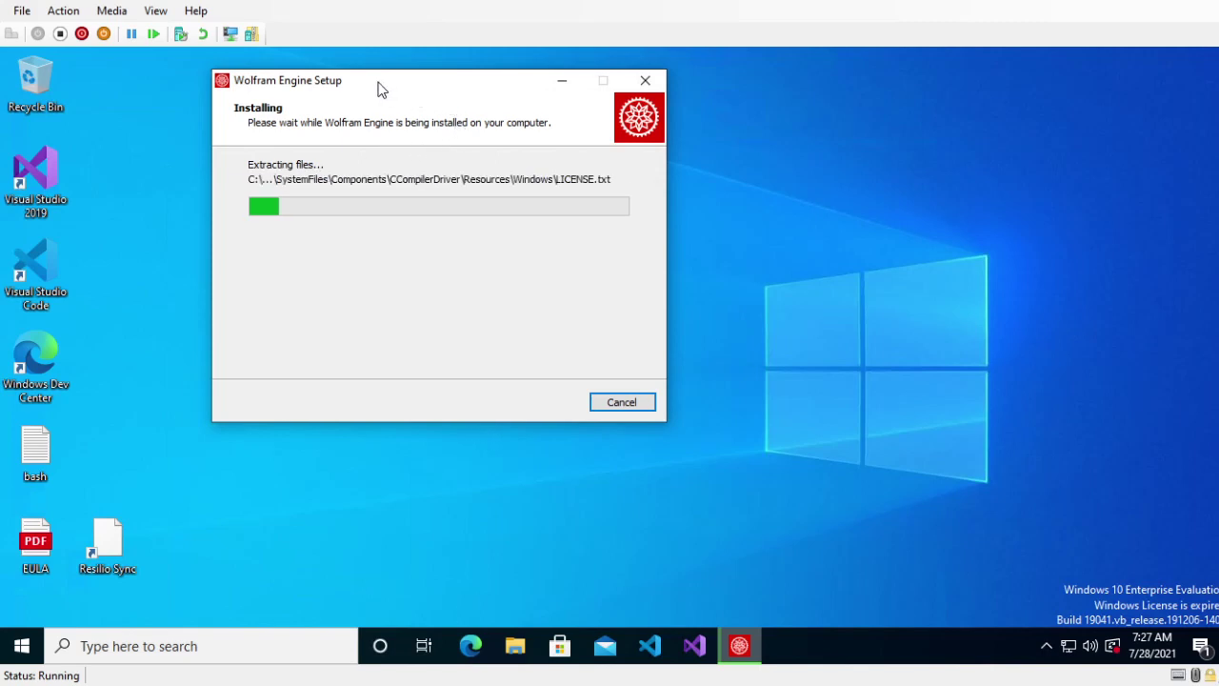
pyautogui.moveTo(377, 83); pyautogui.dragTo(247, 65)
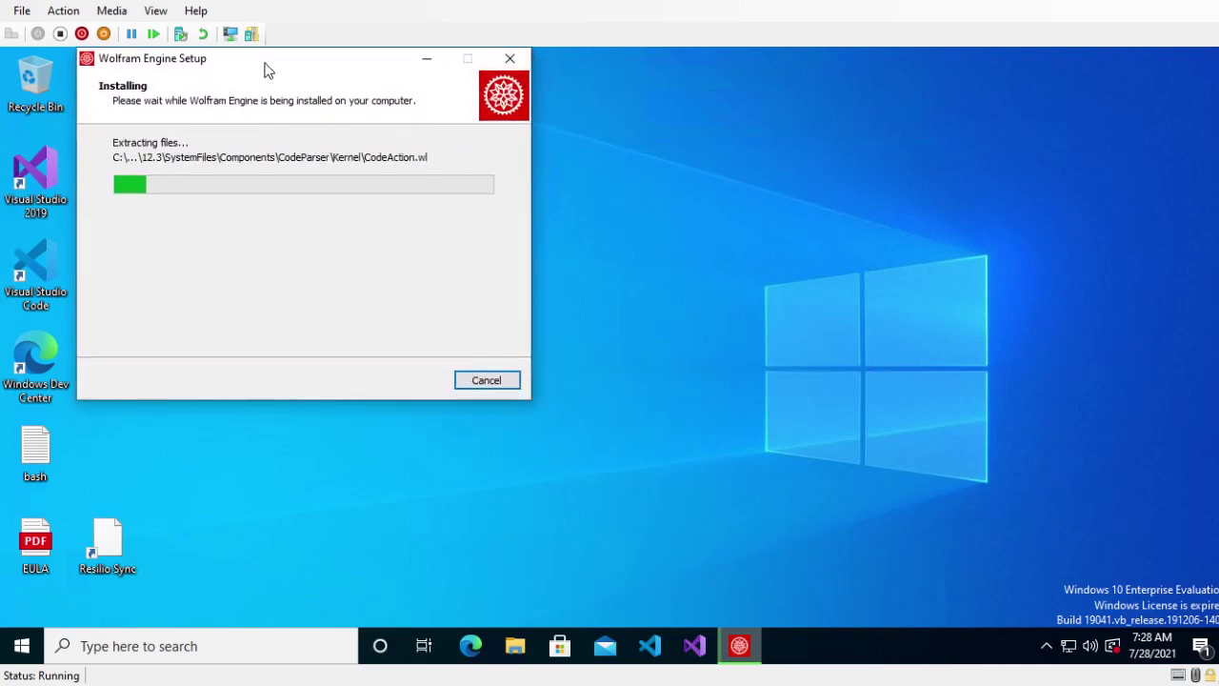
pyautogui.moveTo(264, 67); pyautogui.dragTo(523, 105)
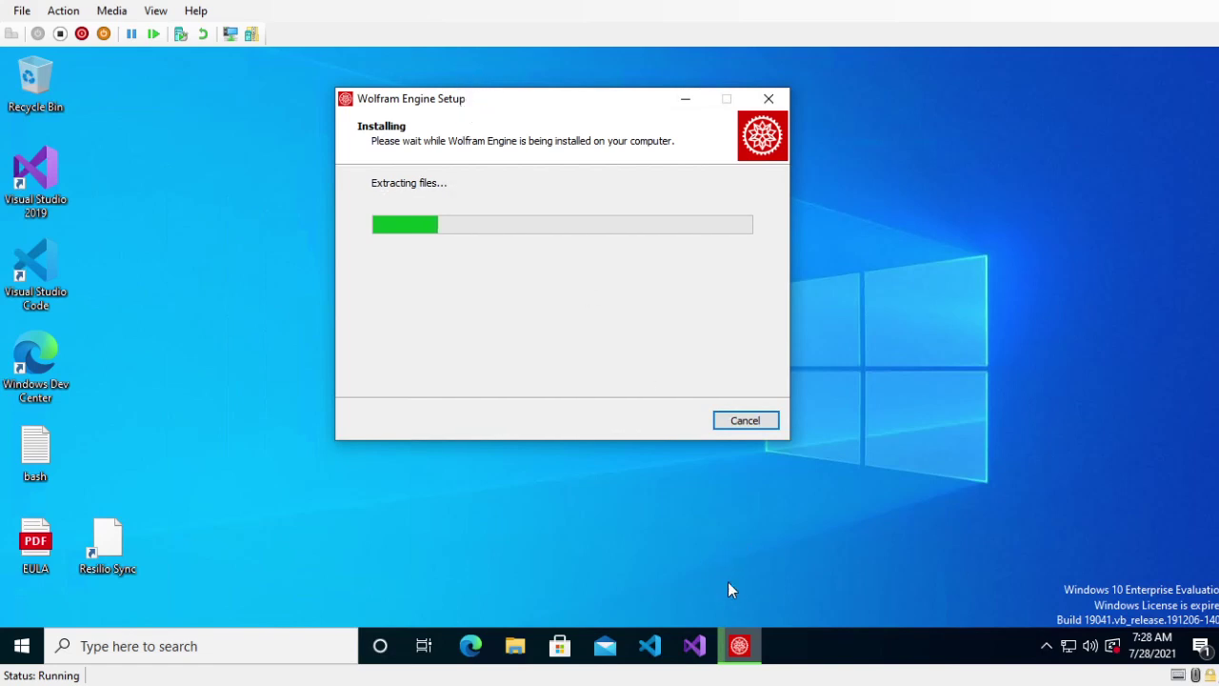
pyautogui.moveTo(739, 646)
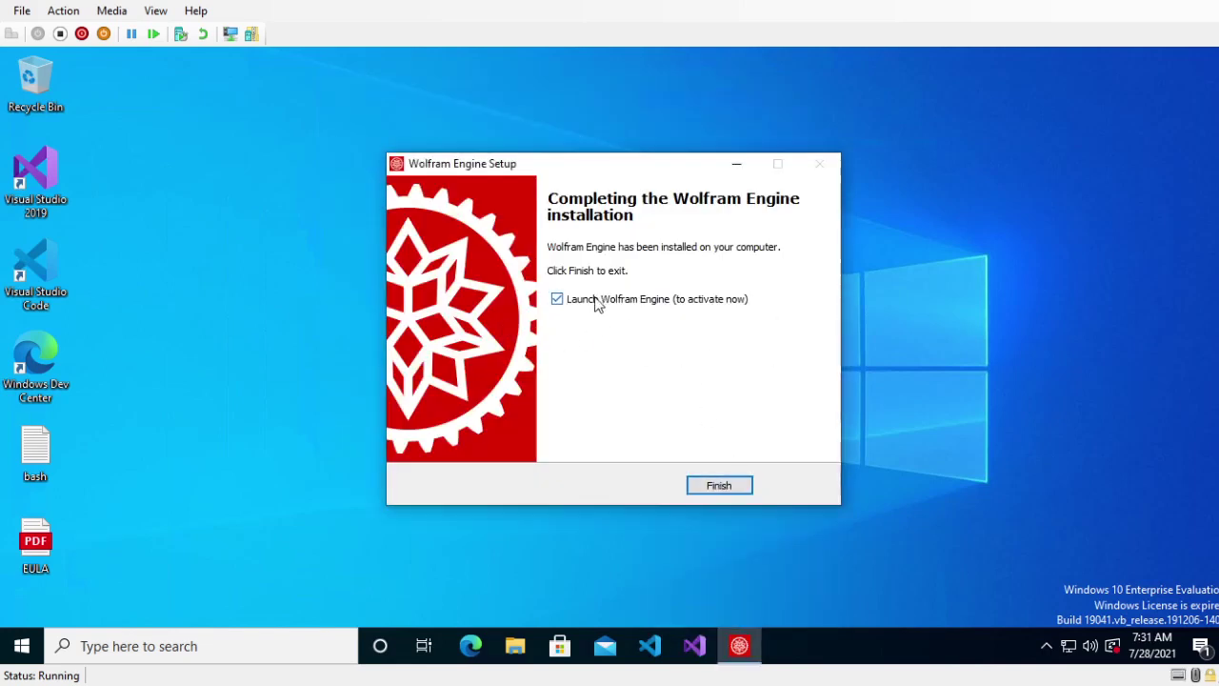
# - Finish the installer to launch the engine, then enter and submit the Wolfram ID
pyautogui.click(722, 485)
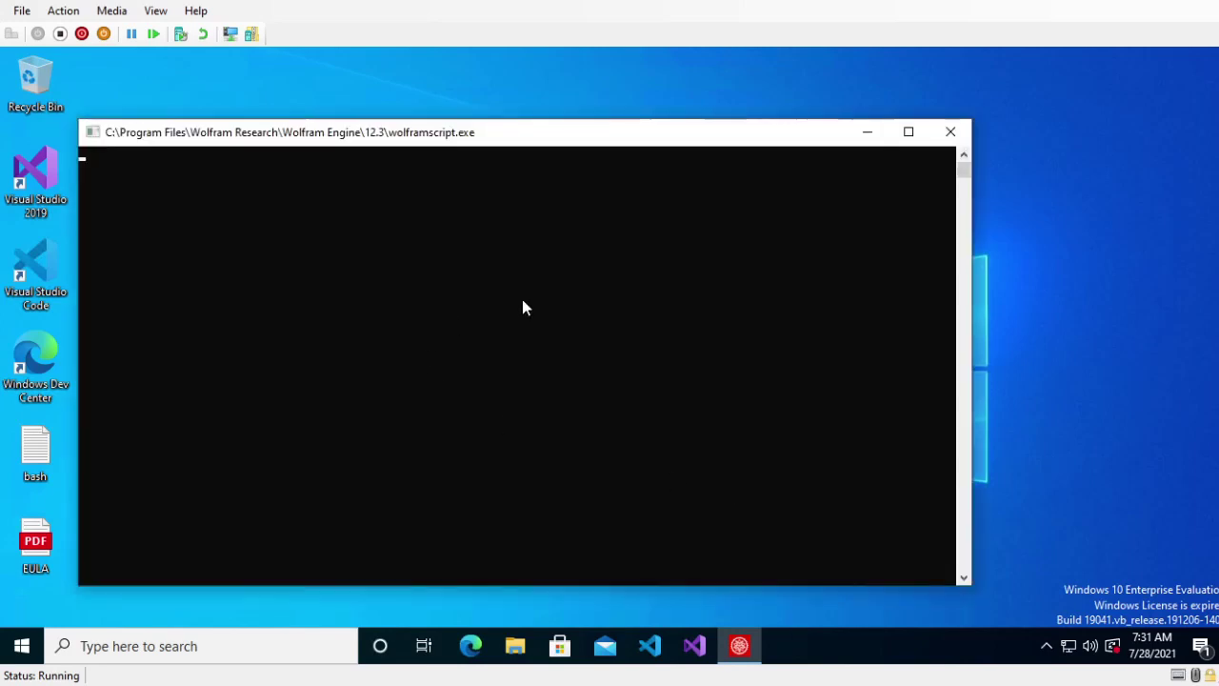
pyautogui.moveTo(308, 136); pyautogui.dragTo(455, 109)
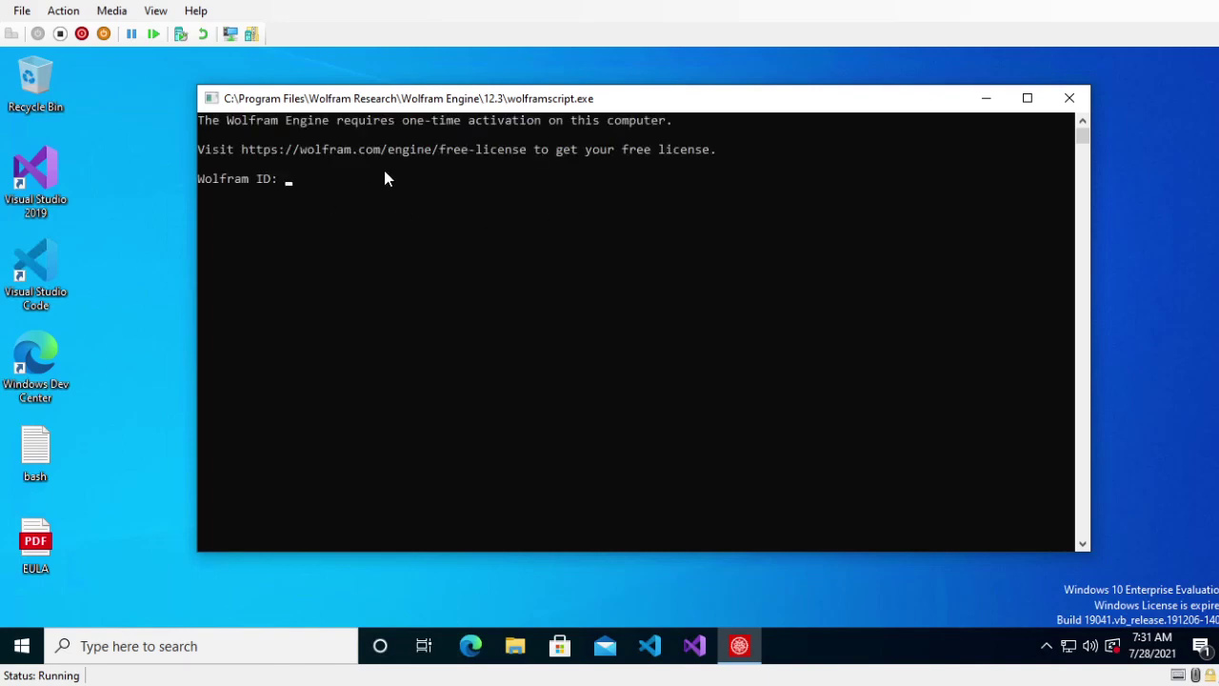
pyautogui.press('Return')
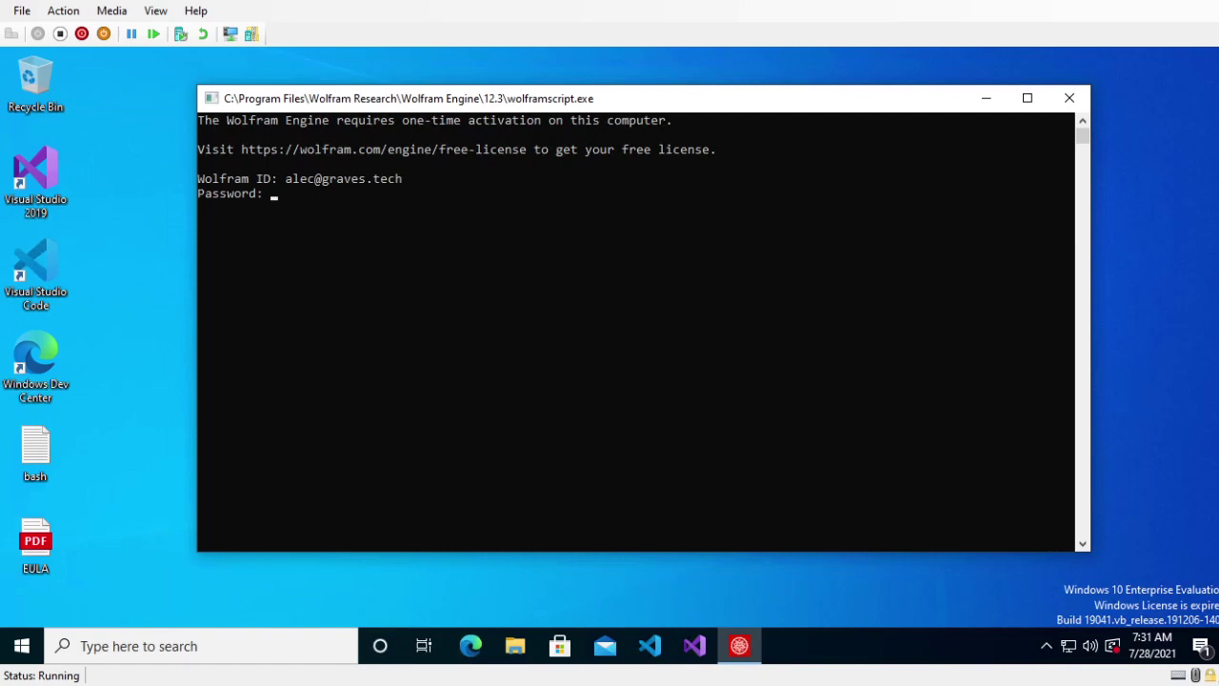
# - Paste and submit the account password to activate Wolfram Engine 12.3.1
pyautogui.click(237, 266)
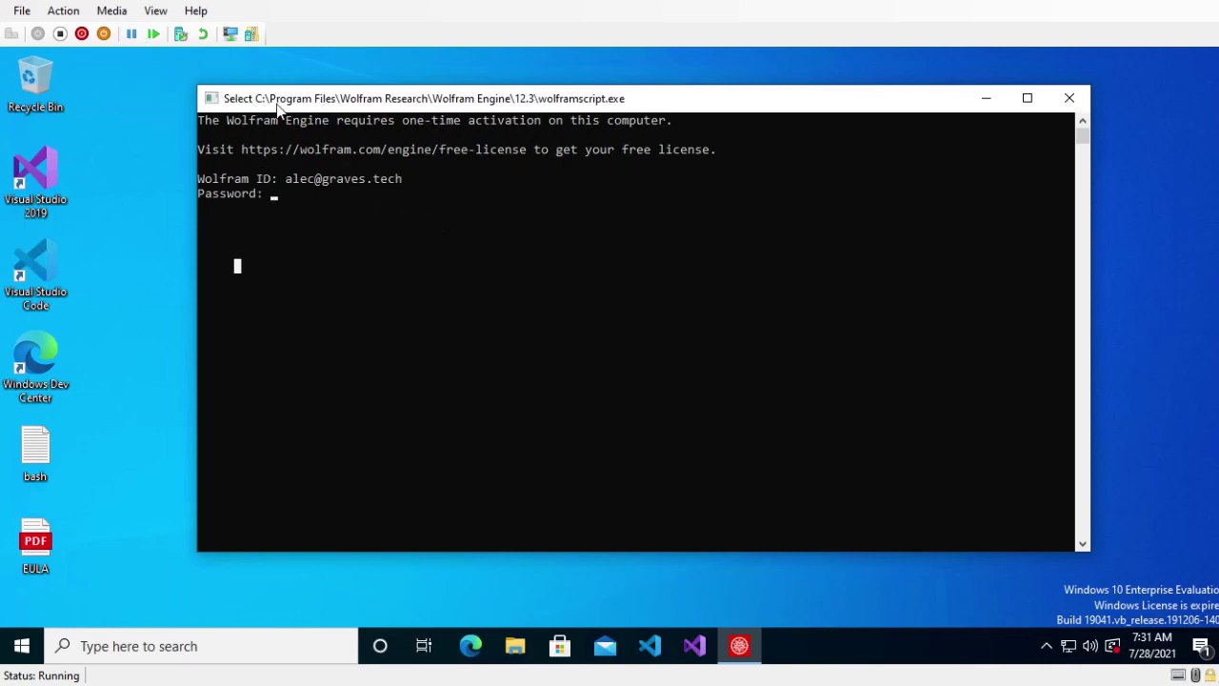
pyautogui.press('Escape')
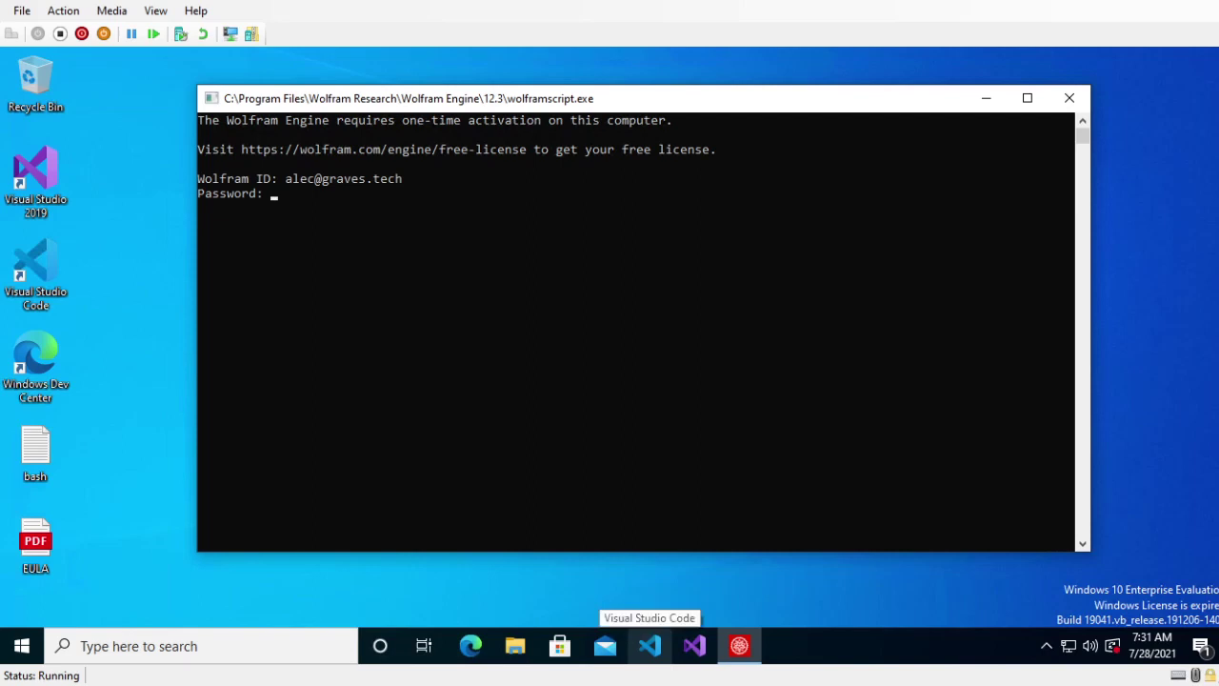
pyautogui.rightClick(282, 106)
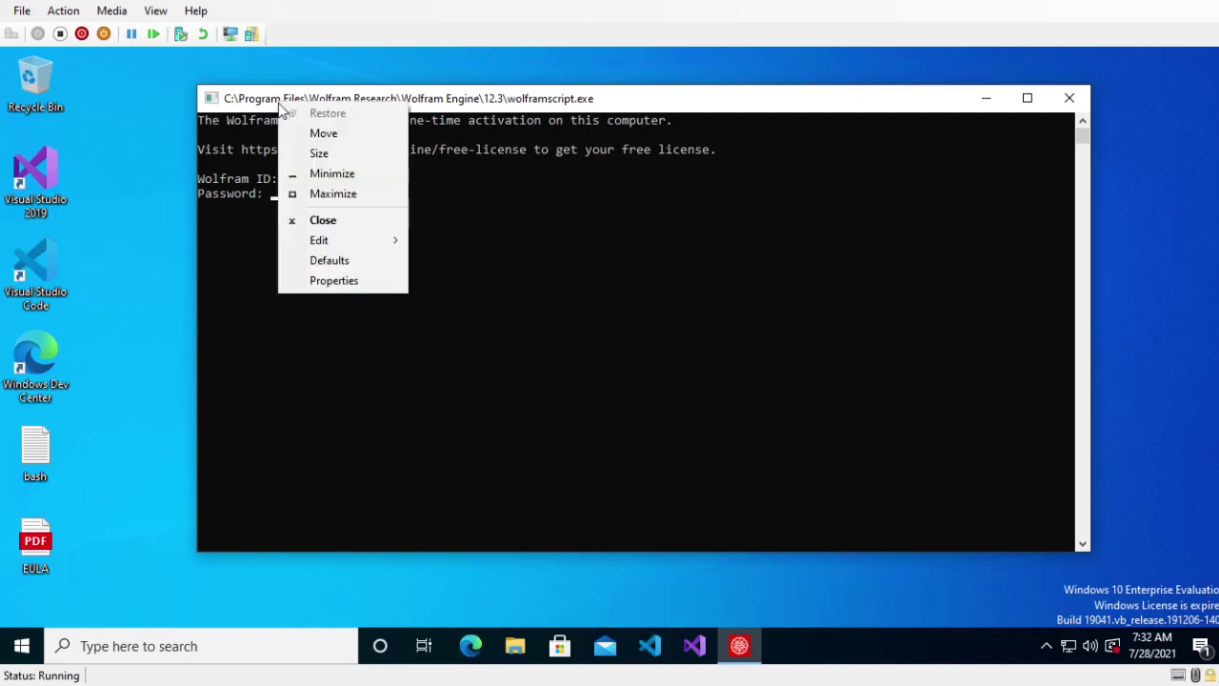
pyautogui.moveTo(334, 244)
pyautogui.click(475, 286)
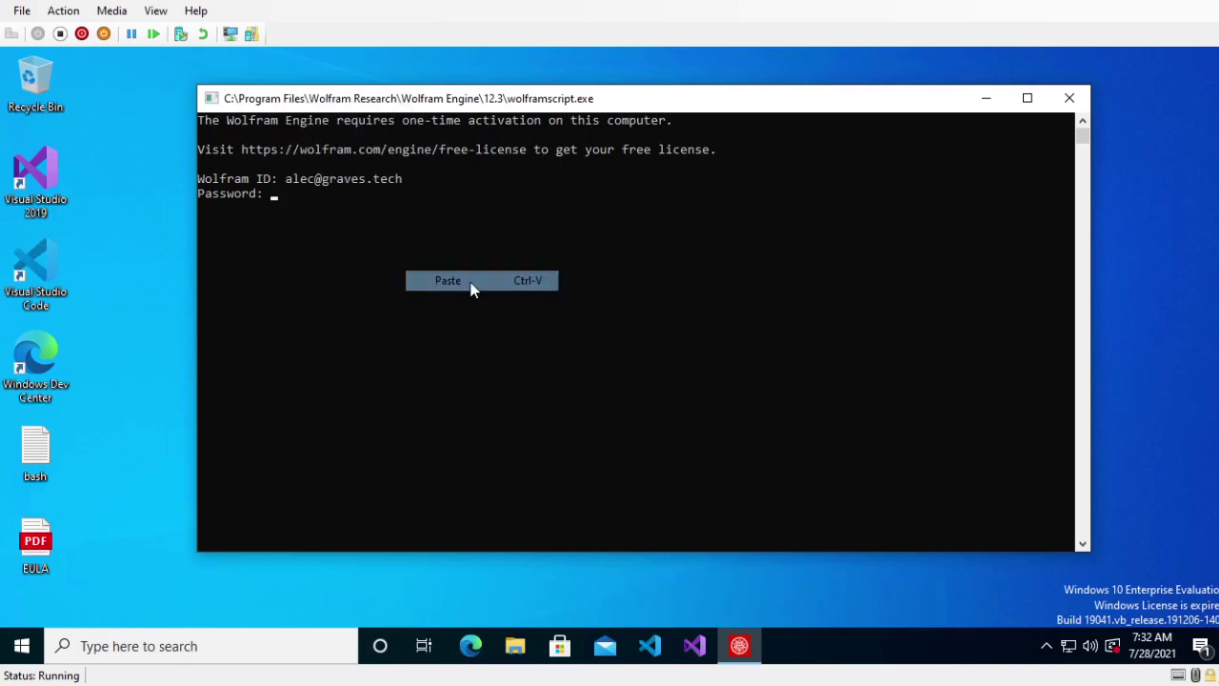
pyautogui.press('Return')
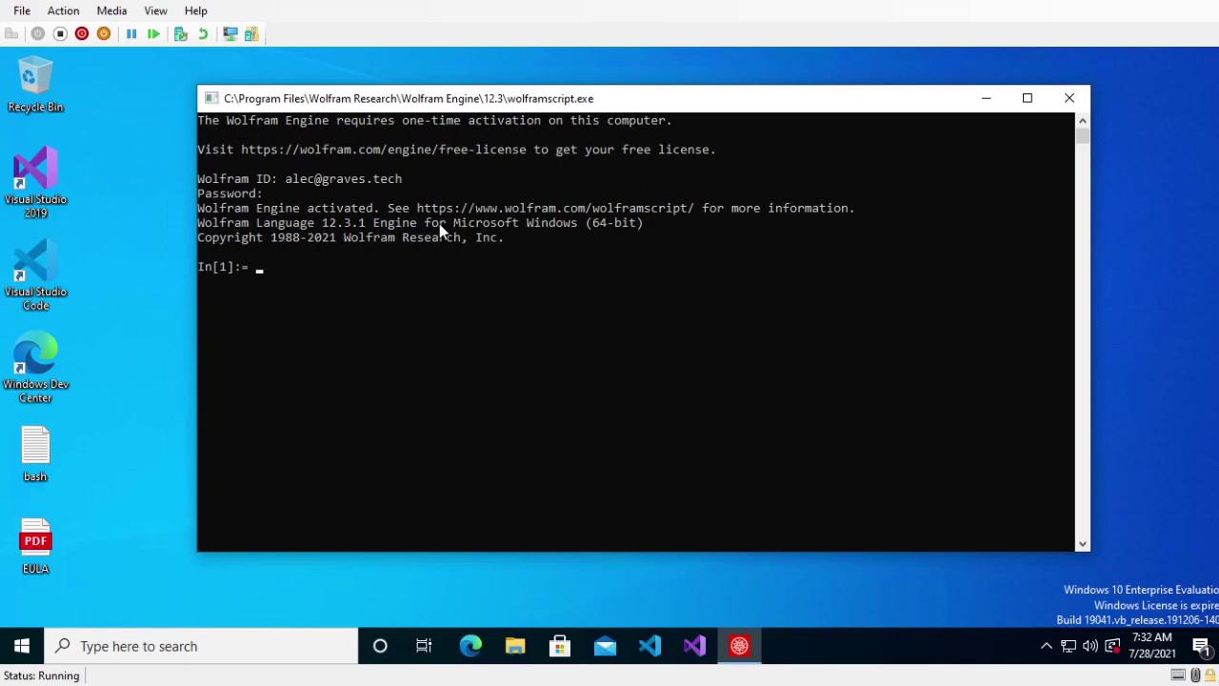
# - Print "Hello world!" and define f[x_] := x+1;
pyautogui.write('Print["Hello wor')
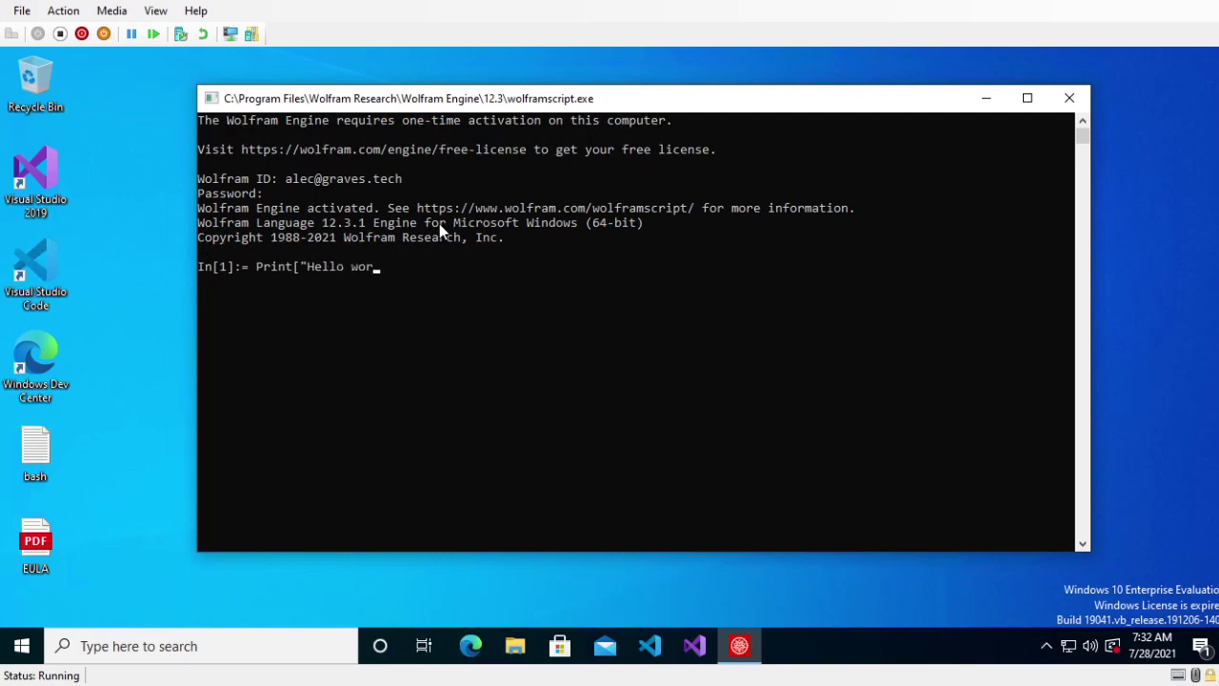
pyautogui.write('ld!"]')
pyautogui.press('Return')
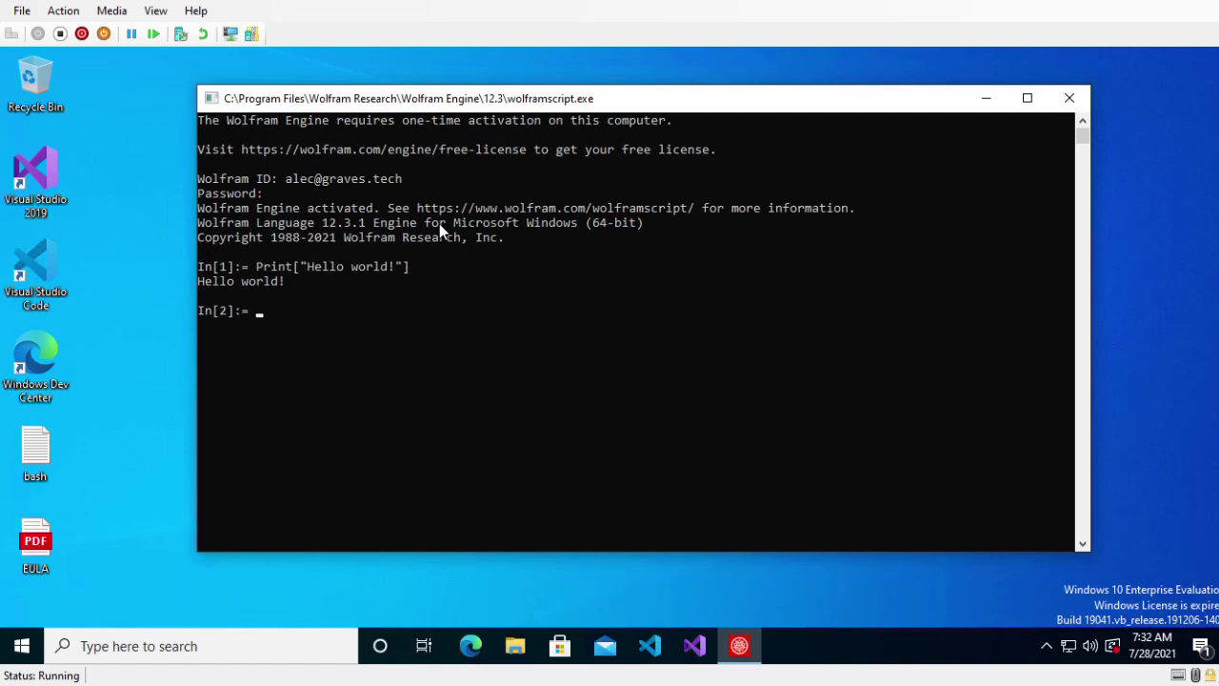
pyautogui.write('f[x] =')
pyautogui.press('BackSpace')
pyautogui.press('BackSpace')
pyautogui.write(':')
pyautogui.press('Left')
pyautogui.press('Left')
pyautogui.press('Left')
pyautogui.write('_')
pyautogui.press('Right')
pyautogui.press('Right')
pyautogui.press('Right')
pyautogui.write('= x+1;')
pyautogui.press('Return')
# - Evaluate f[7] to 8 and f[z] to 1 + z, then end the session with Exit[]
pyautogui.write('f[7]')
pyautogui.press('Return')
pyautogui.write('f[')
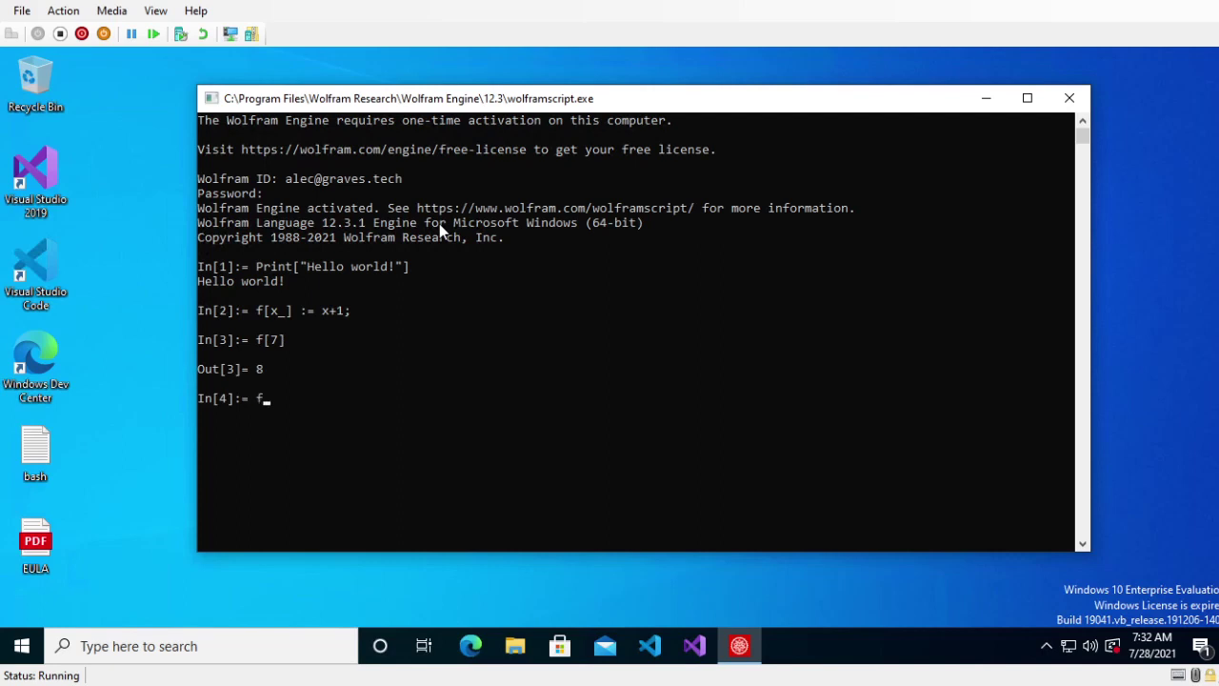
pyautogui.write('z]')
pyautogui.press('Return')
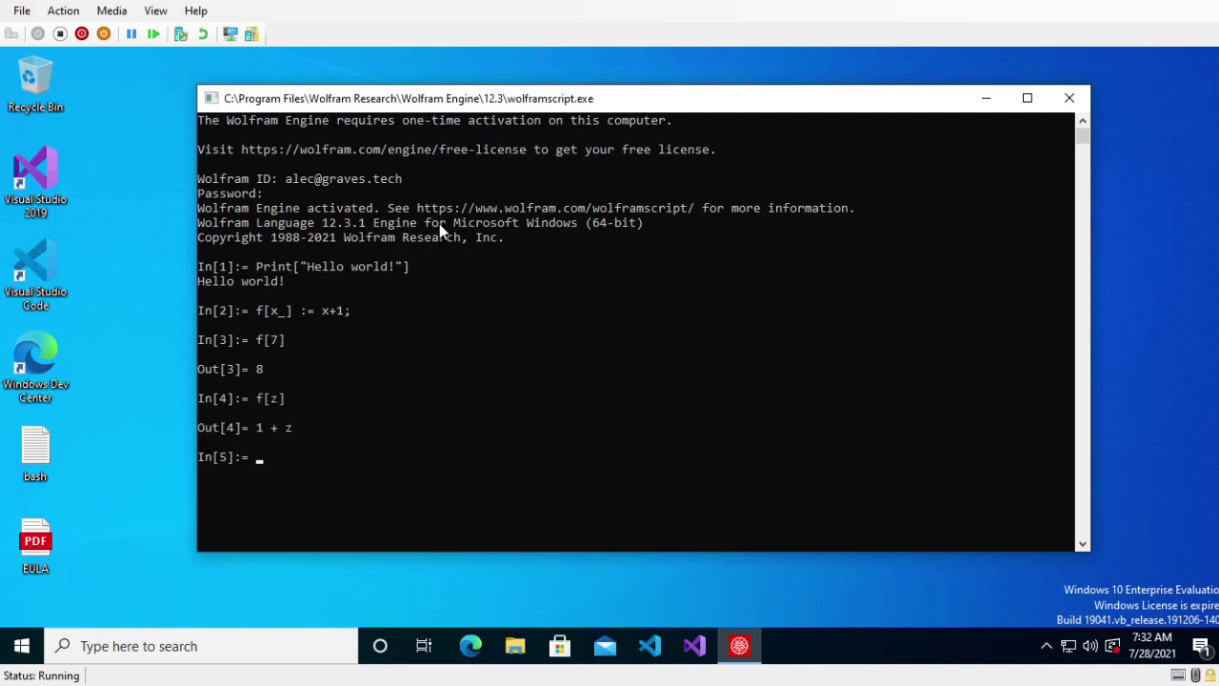
pyautogui.moveTo(485, 101); pyautogui.dragTo(459, 117)
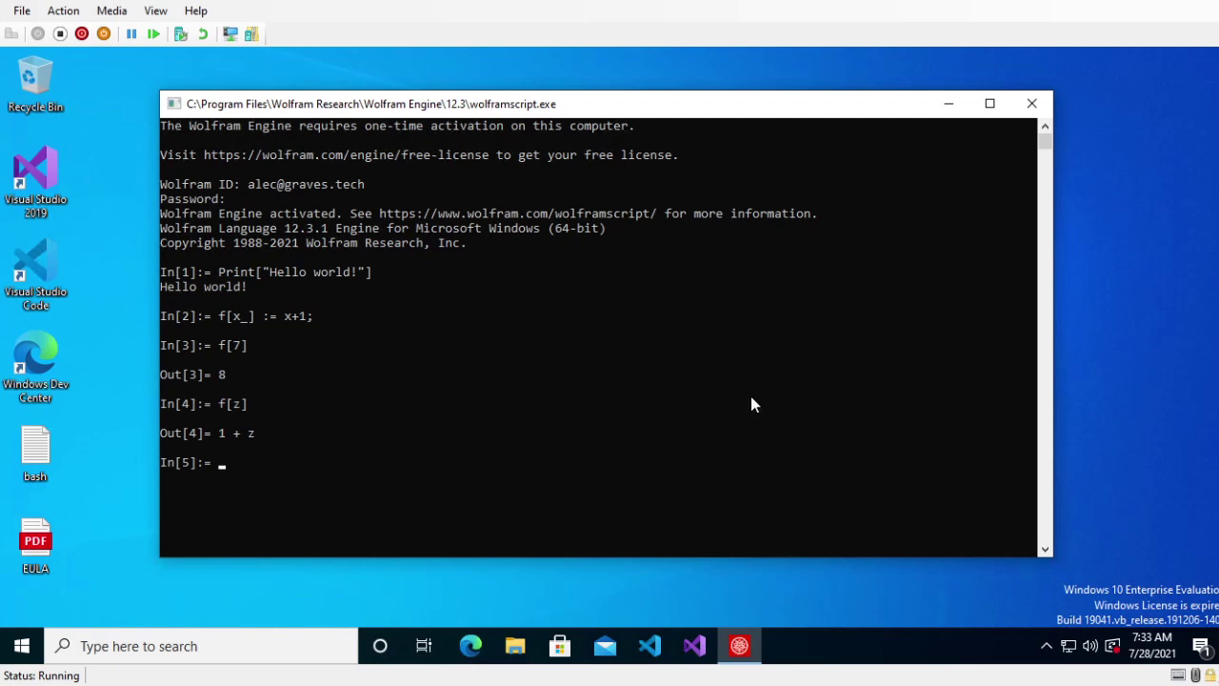
pyautogui.write('Exit[]')
pyautogui.press('Return')
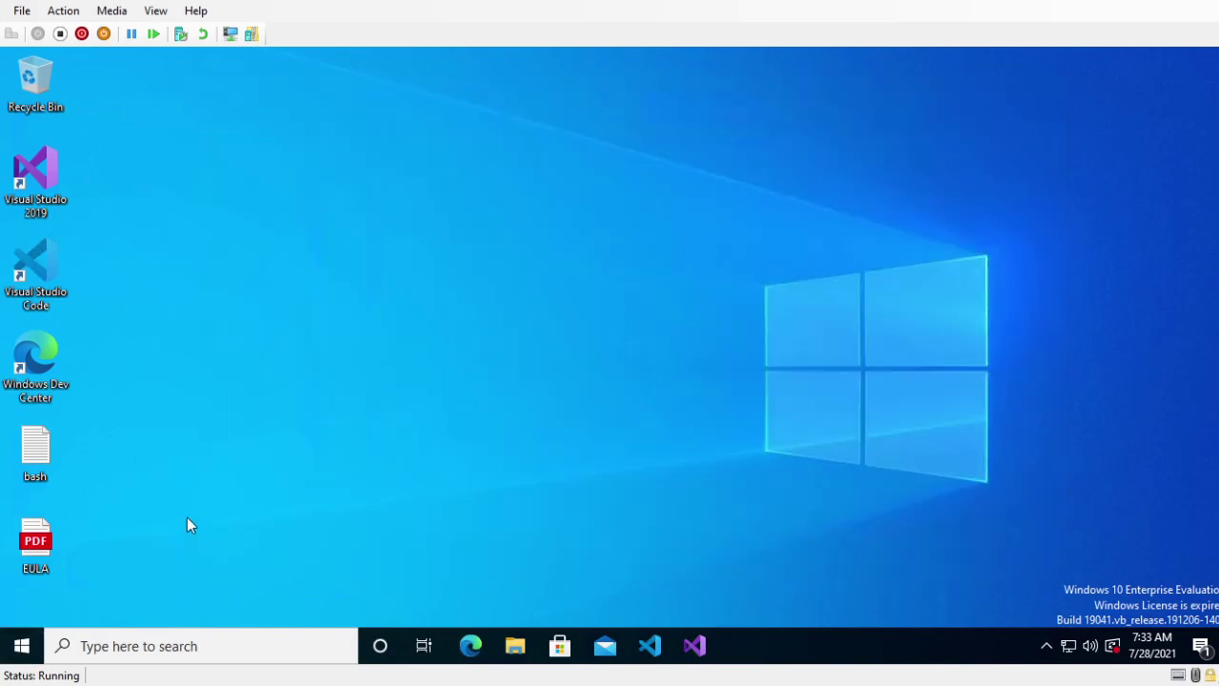
# - Open Command Prompt, start wolframscript, and leave it again with Exit[]
pyautogui.click(29, 649)
pyautogui.click(142, 634)
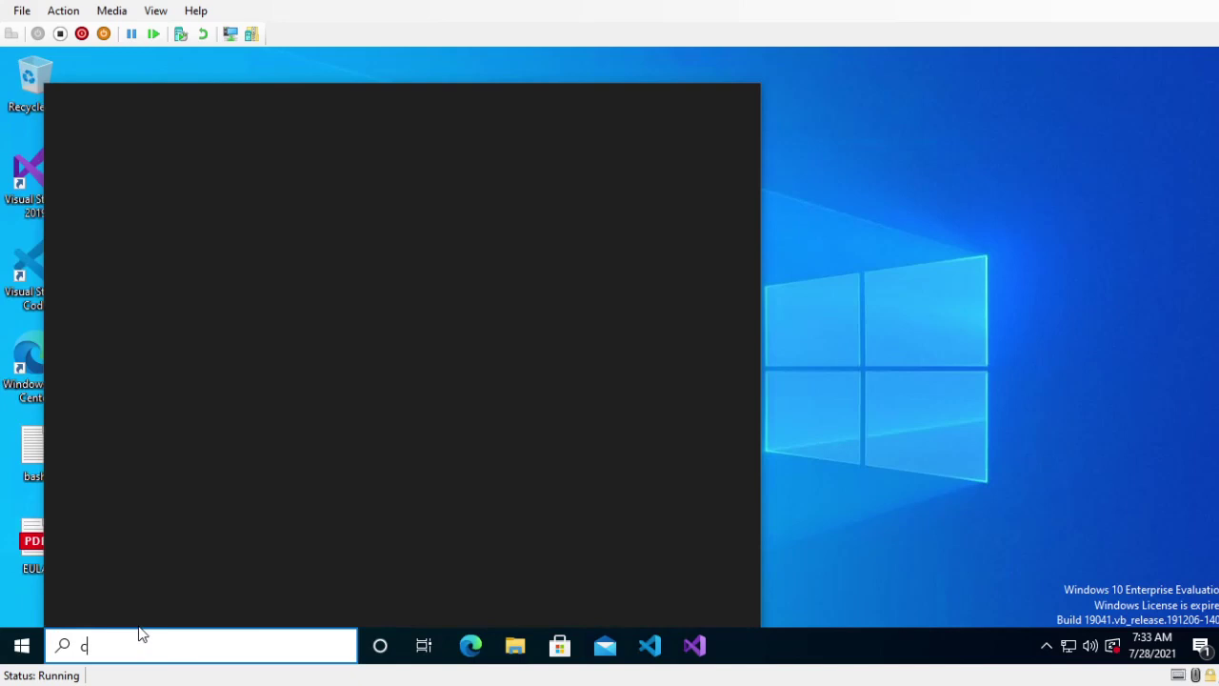
pyautogui.click(138, 626)
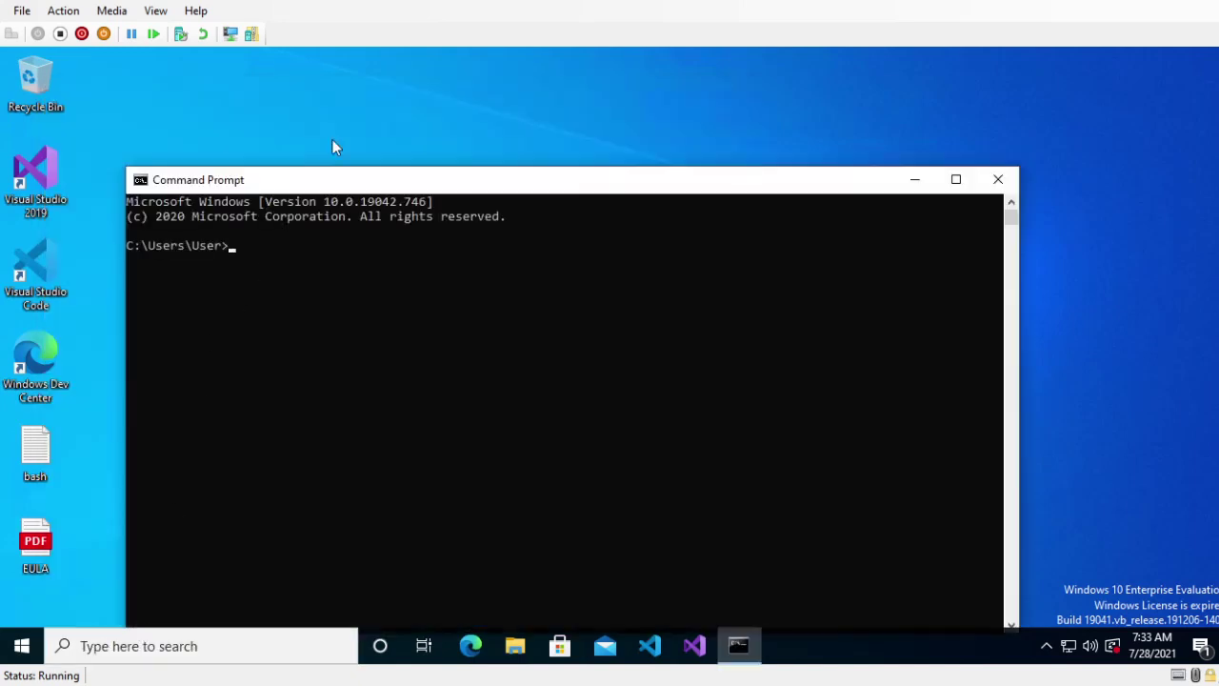
pyautogui.moveTo(334, 181); pyautogui.dragTo(374, 109)
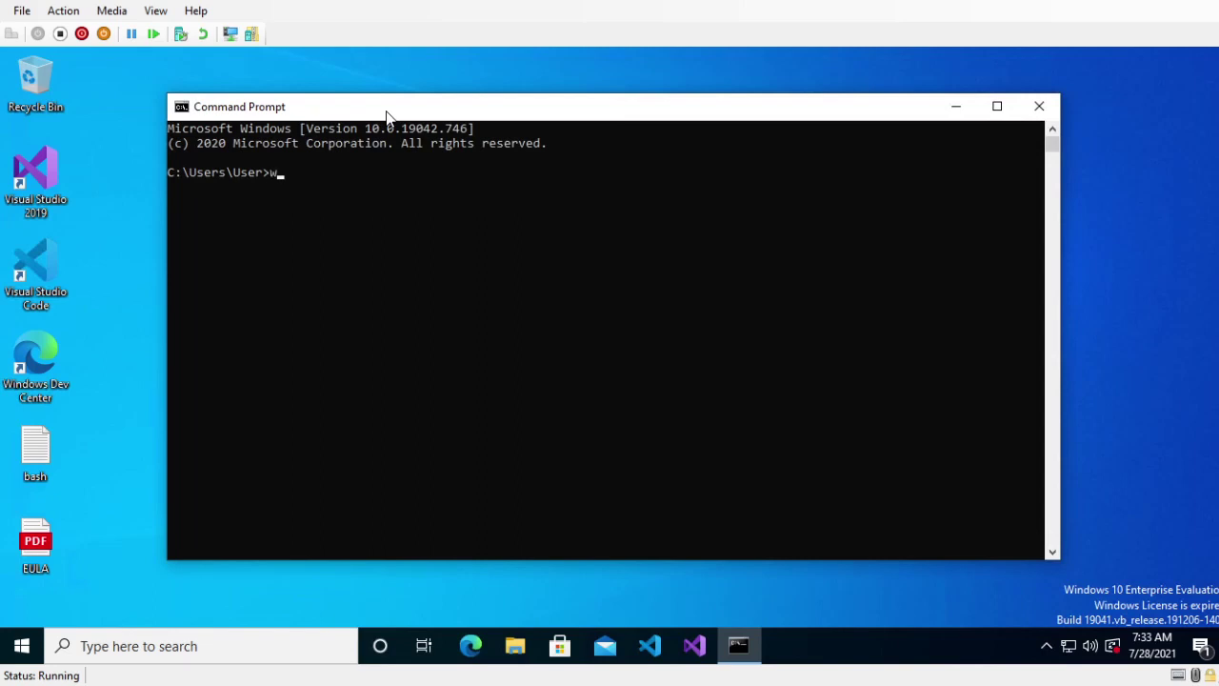
pyautogui.write('olframscript')
pyautogui.press('Return')
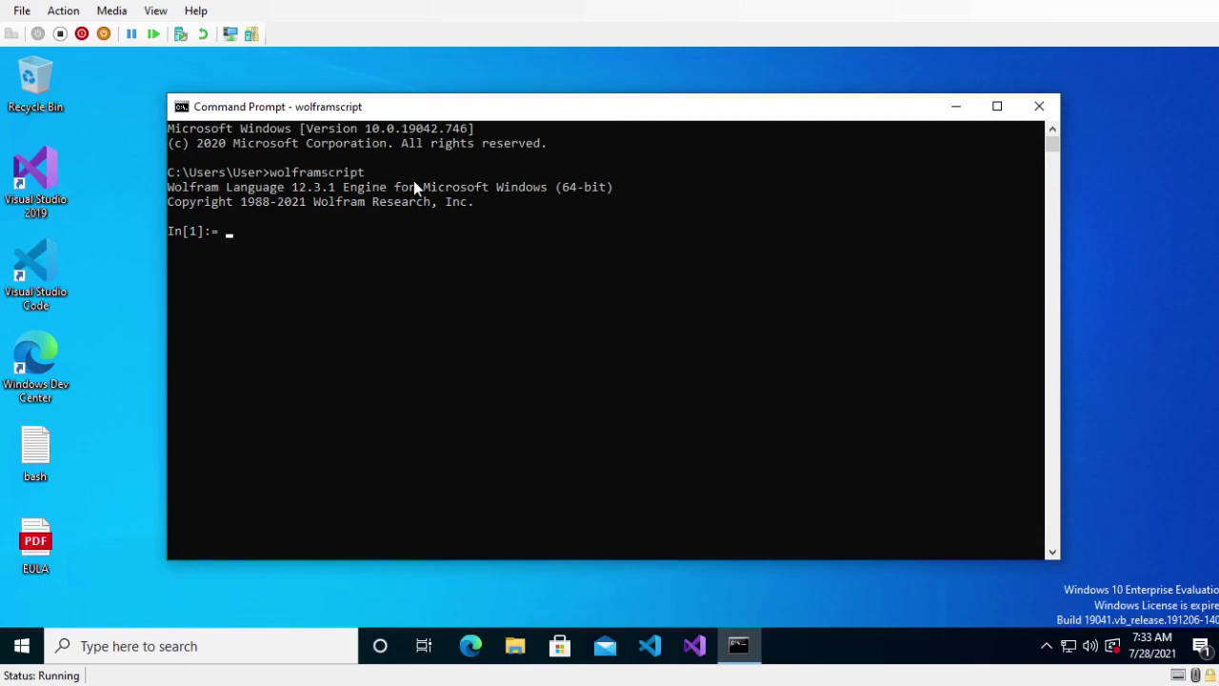
pyautogui.write('Exit[]')
pyautogui.press('Return')
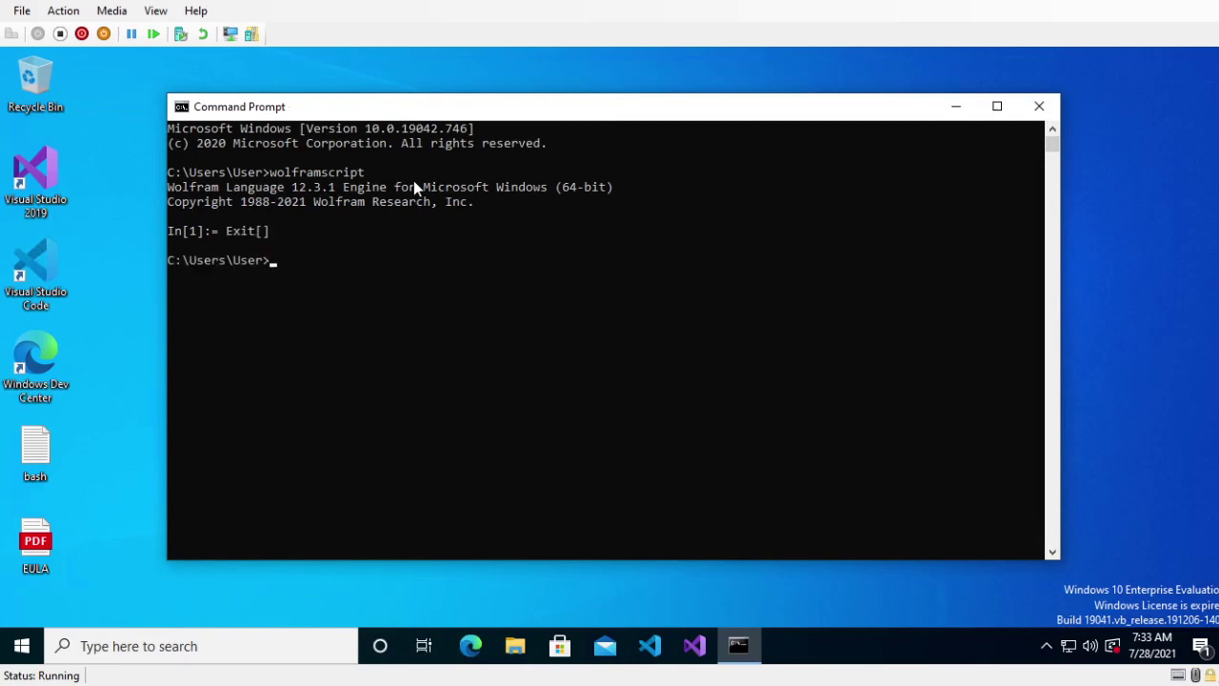
# - Print the PATH variable with echo %PATH% and copy the WolframScript install path
pyautogui.write('echo %PATH%')
pyautogui.press('Return')
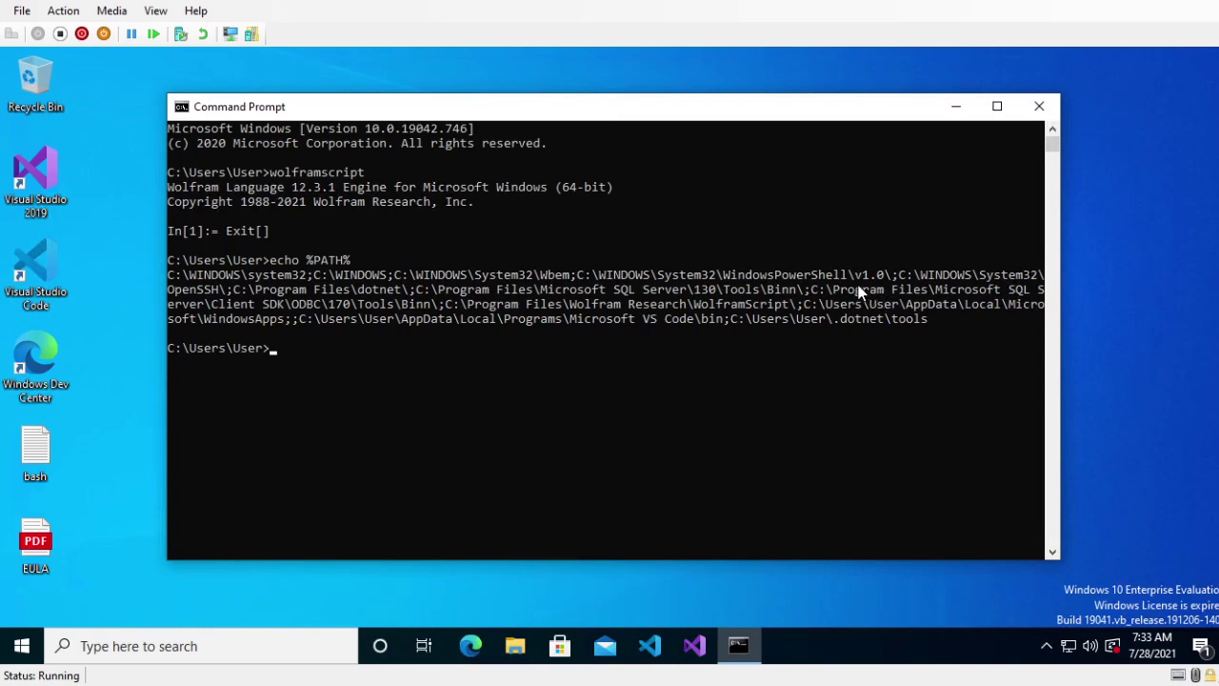
pyautogui.click(448, 307)
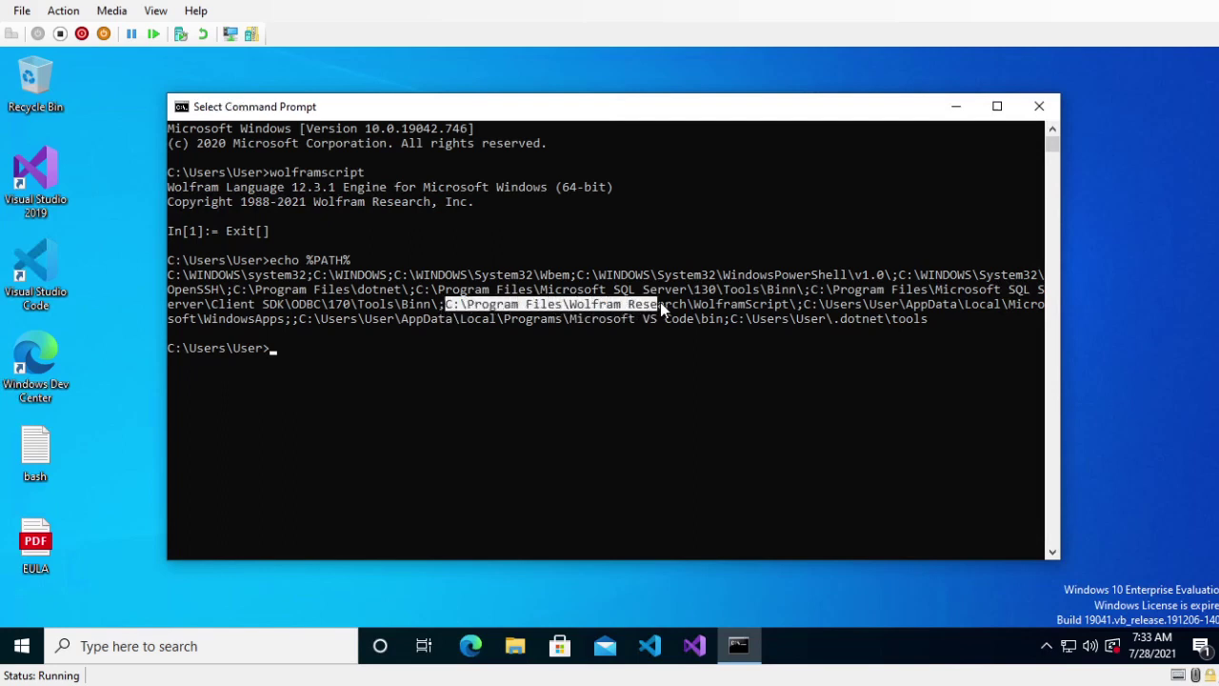
pyautogui.click(786, 304)
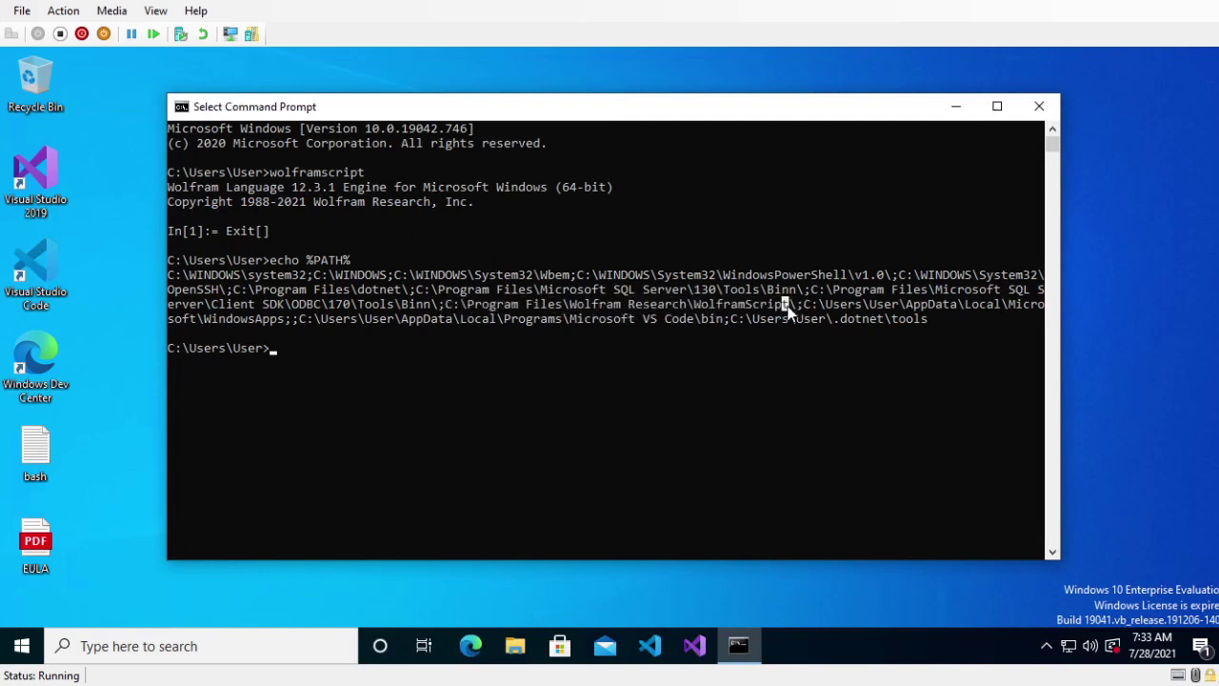
pyautogui.moveTo(452, 307); pyautogui.dragTo(798, 307)
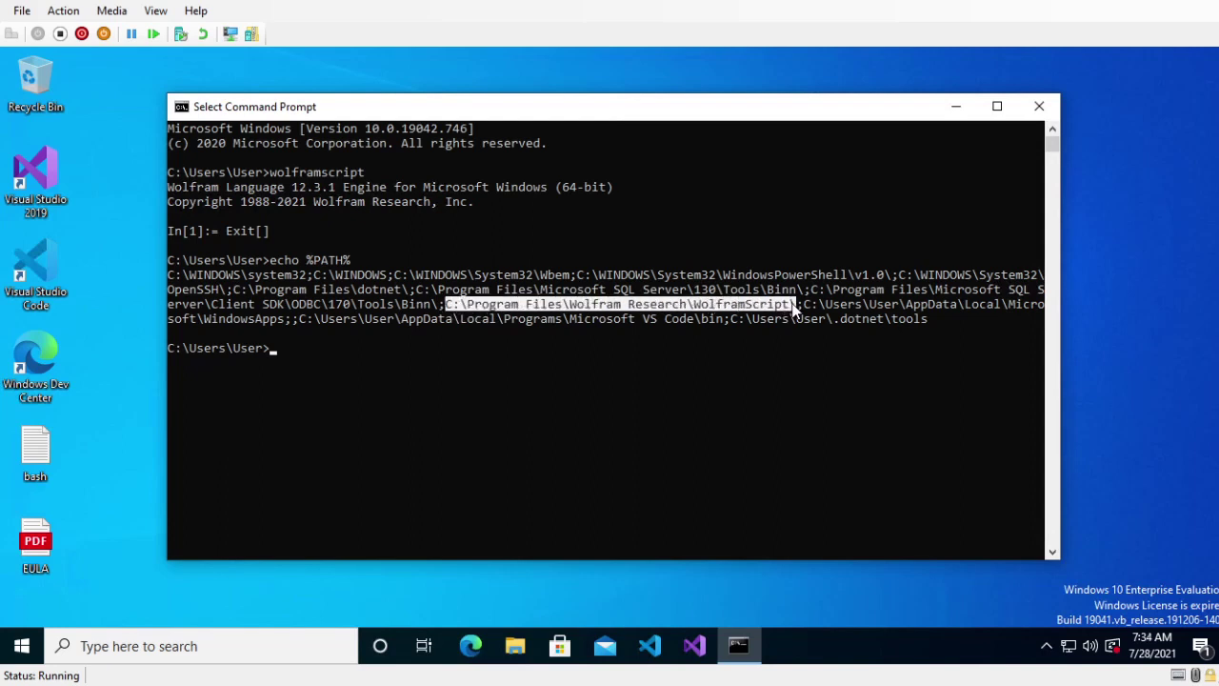
pyautogui.rightClick(454, 301)
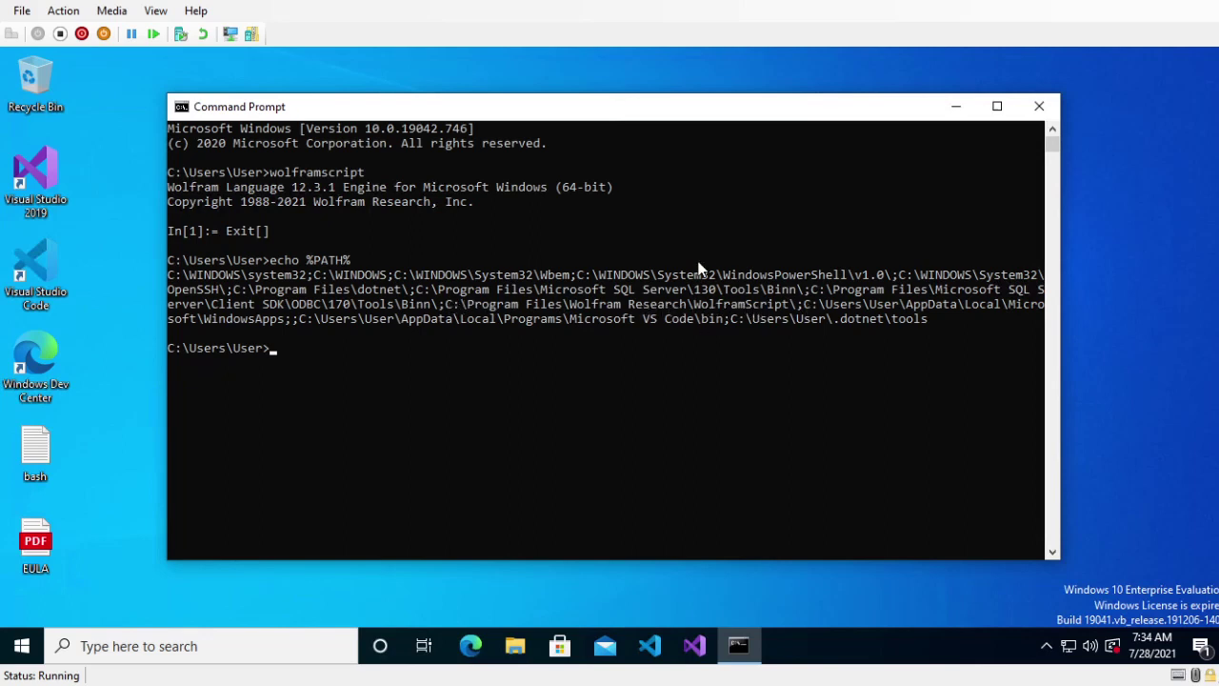
# - Rerun wolframscript, print "hi" with Print["hi"], and quit with Ctrl+C
pyautogui.write('wolframscript')
pyautogui.press('Return')
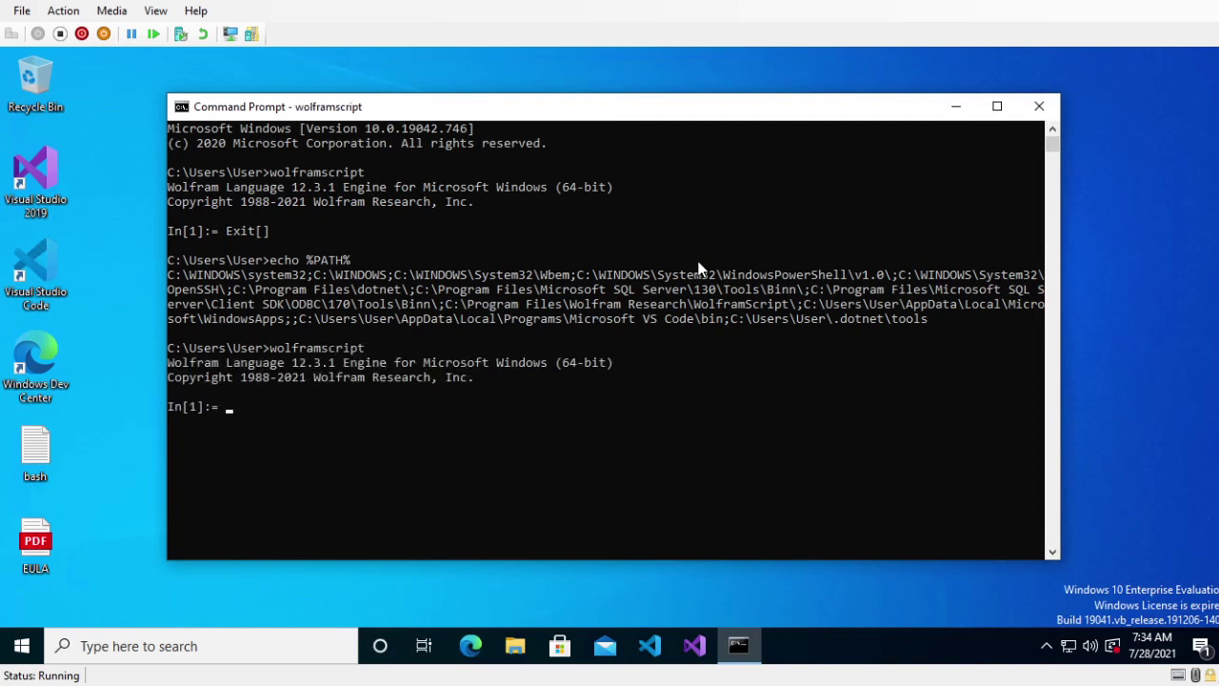
pyautogui.write('POr')
pyautogui.press('BackSpace')
pyautogui.press('BackSpace')
pyautogui.write('rint["hi"]')
pyautogui.press('Return')
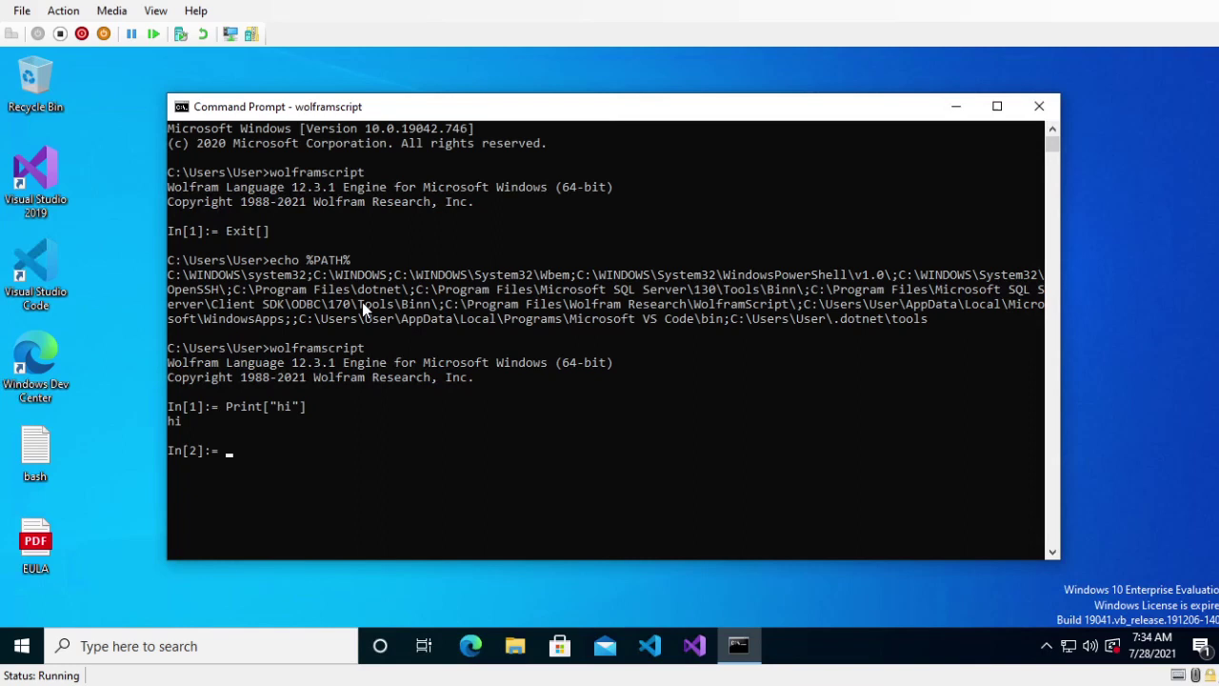
pyautogui.hotkey('ctrl', 'c')
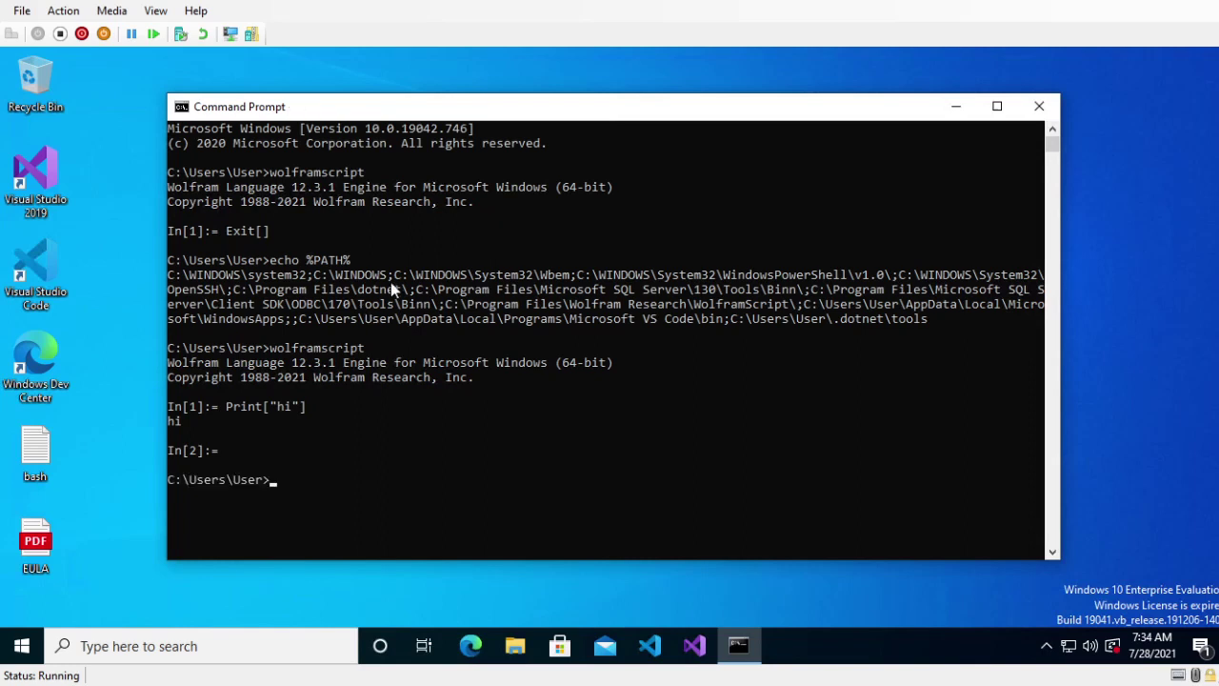
pyautogui.moveTo(422, 107); pyautogui.dragTo(427, 83)
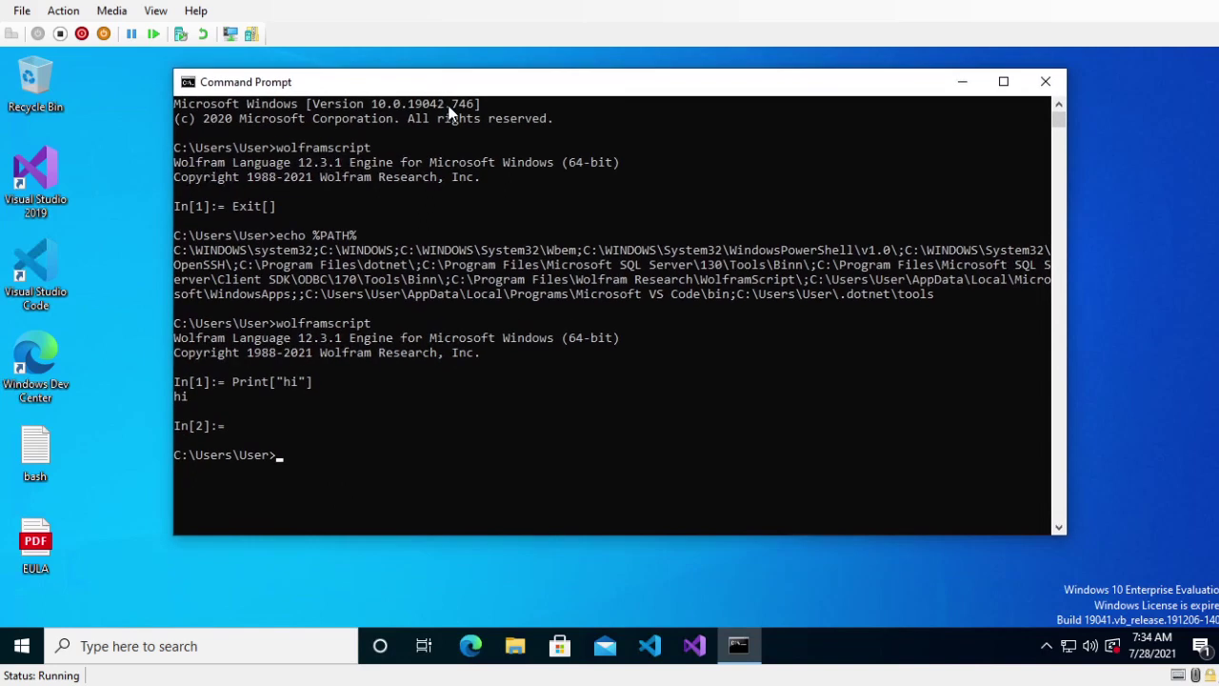
# - Open the current folder in File Explorer and create a new text document
pyautogui.write('explorer .')
pyautogui.press('Return')
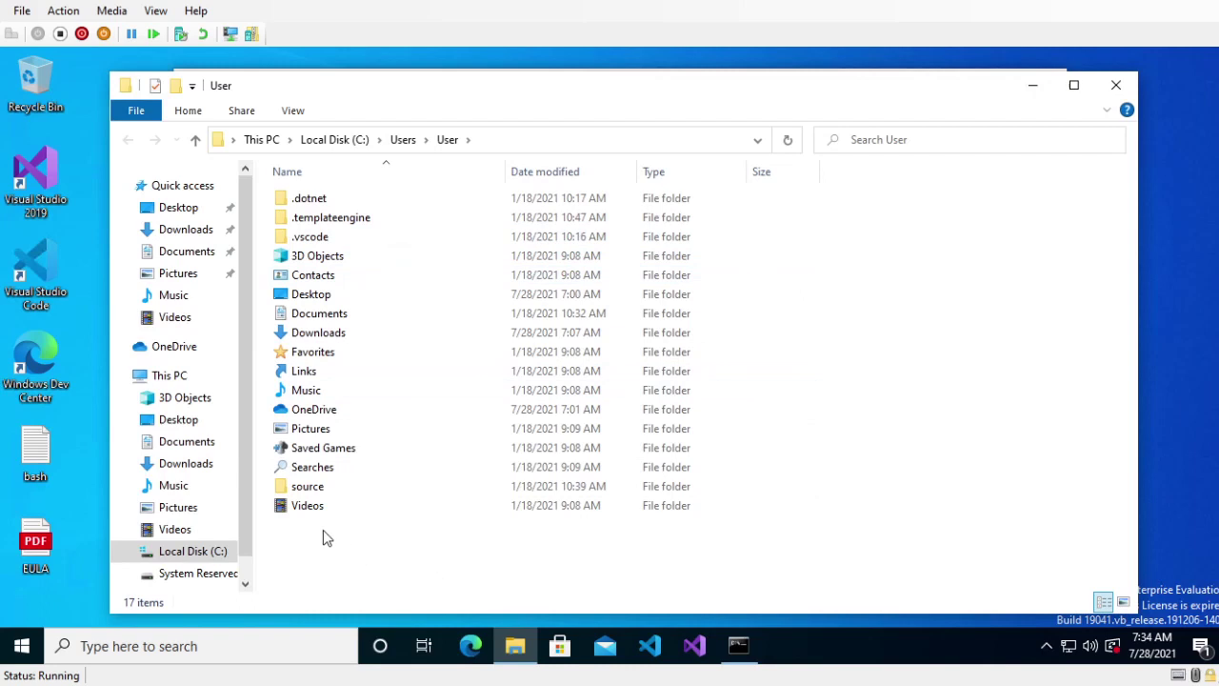
pyautogui.rightClick(323, 530)
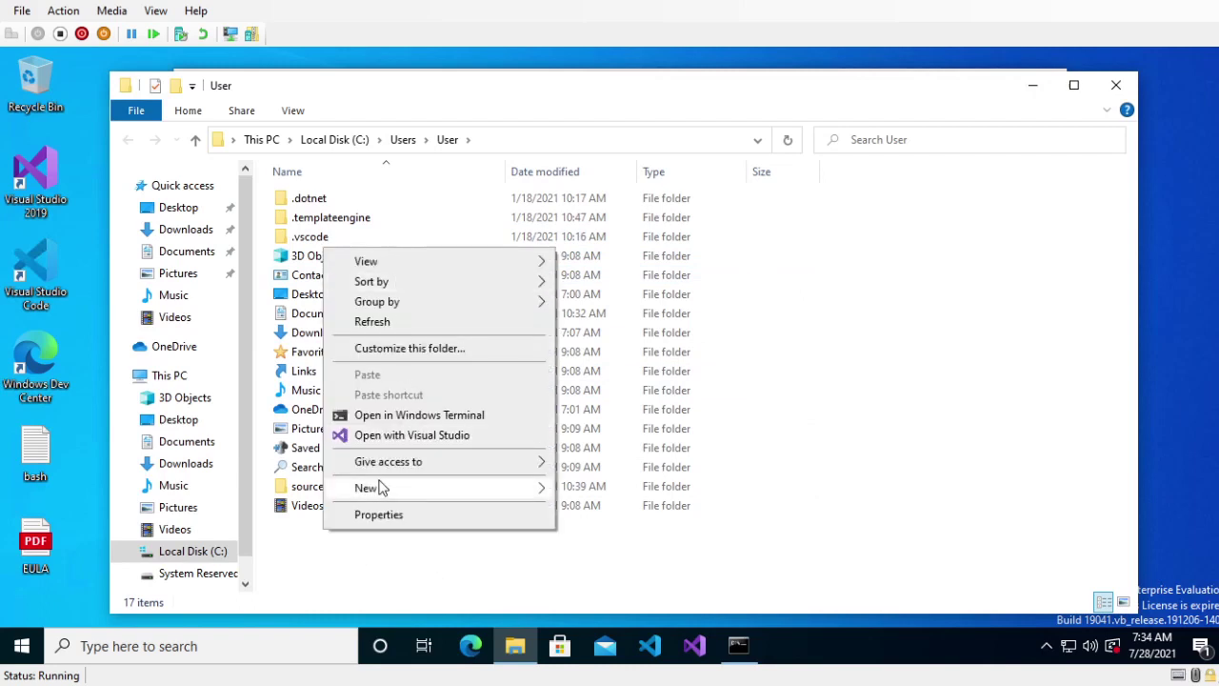
pyautogui.moveTo(379, 488)
pyautogui.click(631, 579)
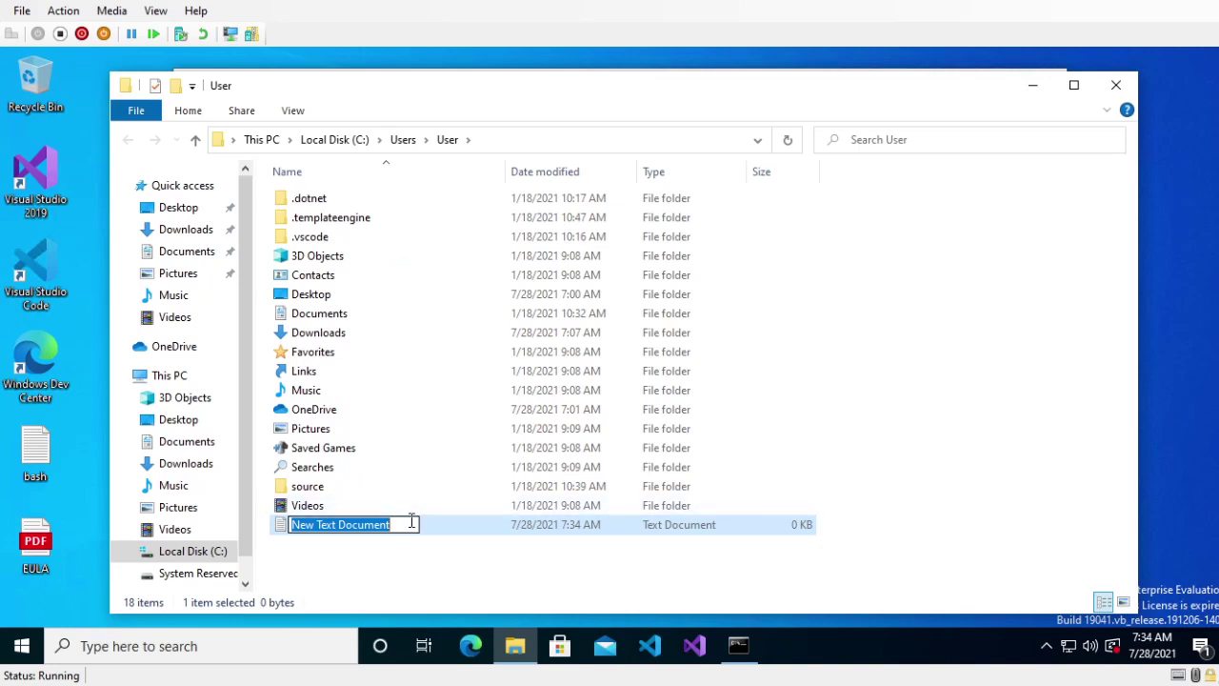
# - Name the file myScript and open it in Notepad
pyautogui.write('my_sc')
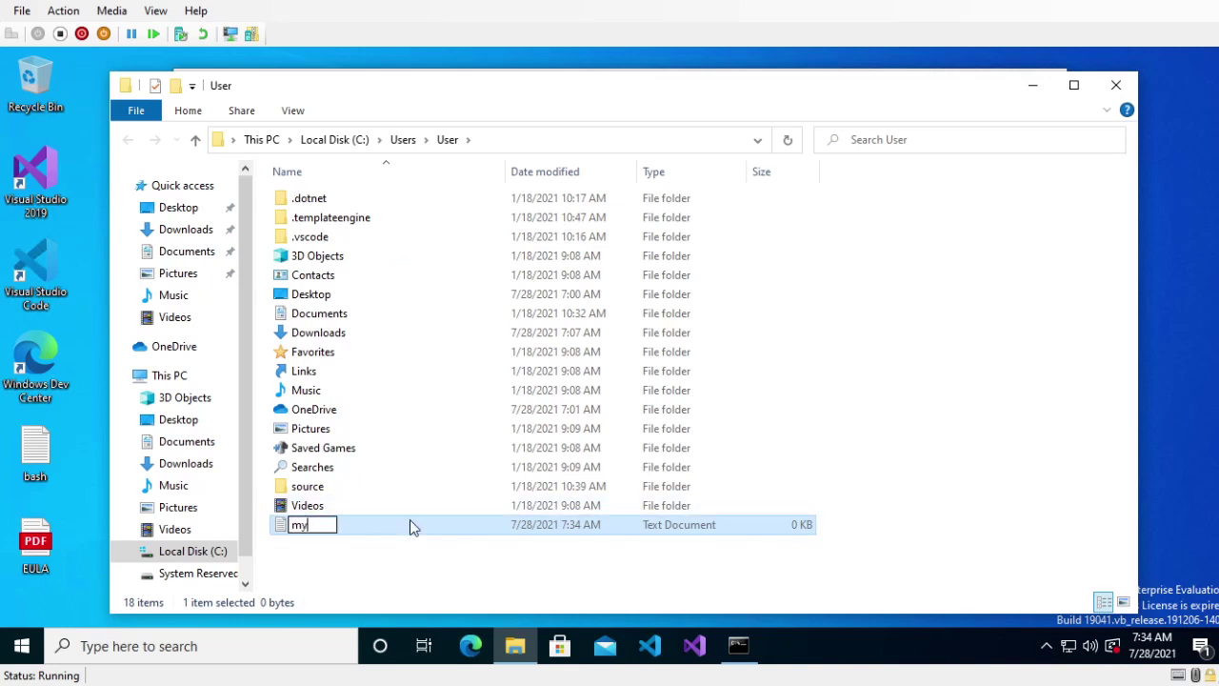
pyautogui.press('BackSpace')
pyautogui.press('BackSpace')
pyautogui.press('BackSpace')
pyautogui.write('Script')
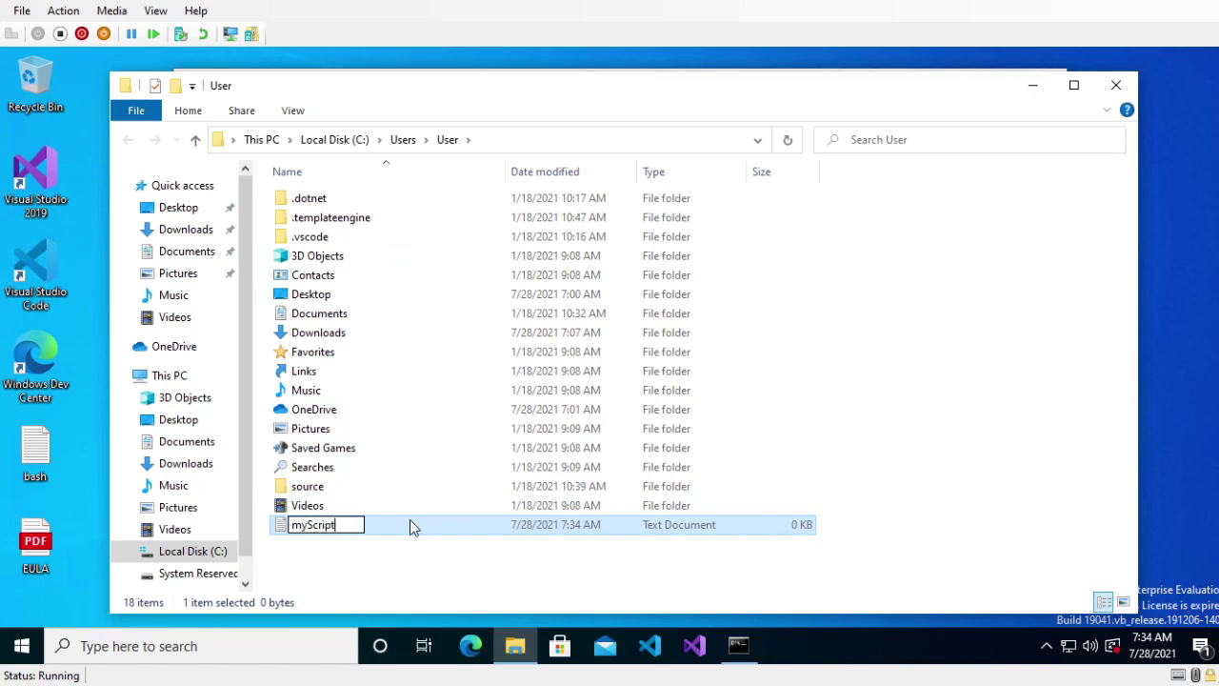
pyautogui.press('Return')
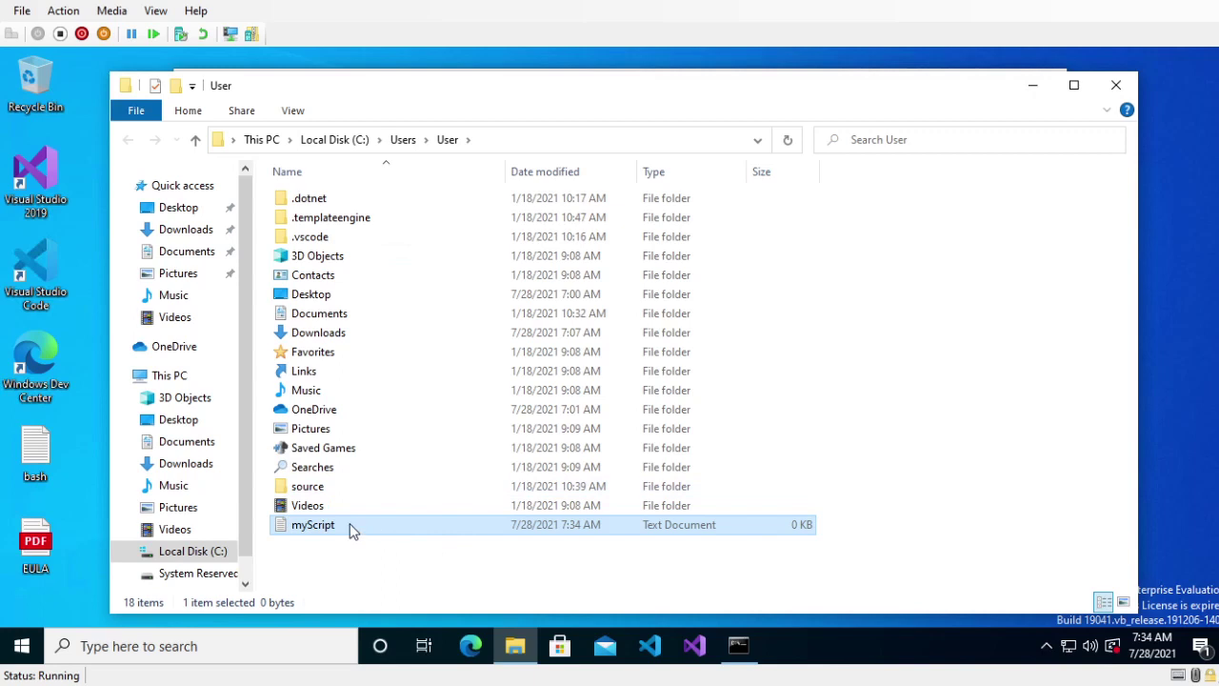
pyautogui.doubleClick(339, 526)
pyautogui.moveTo(436, 226); pyautogui.dragTo(440, 110)
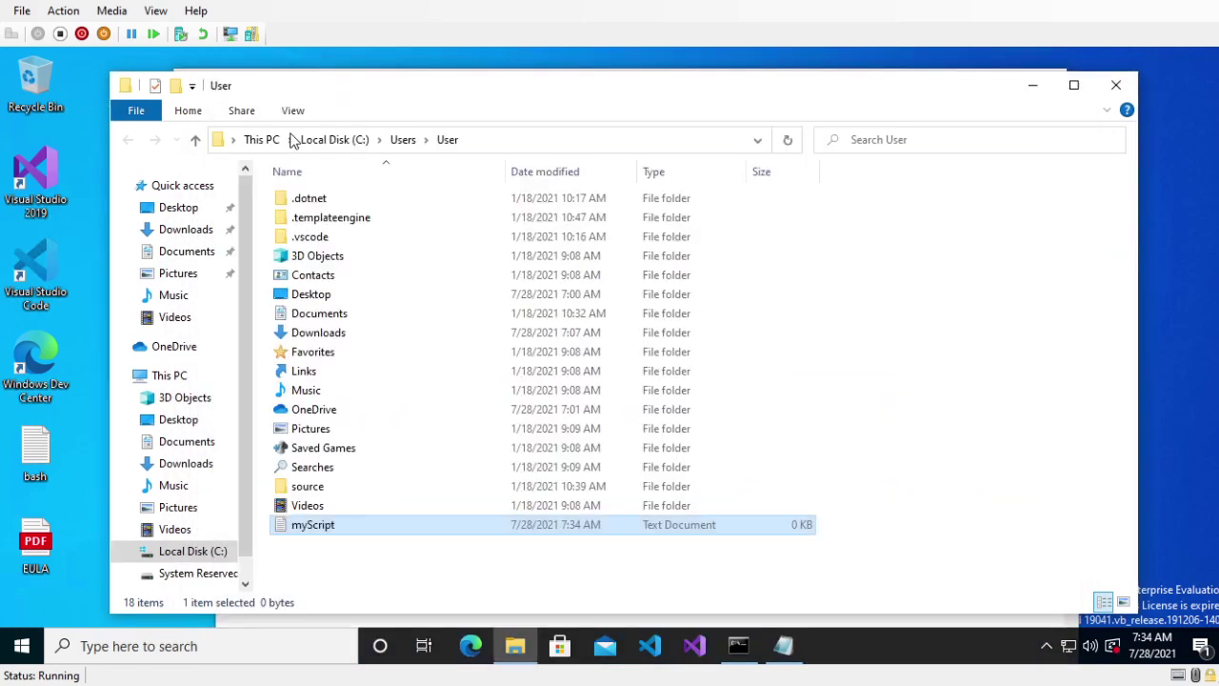
pyautogui.moveTo(217, 84); pyautogui.dragTo(326, 121)
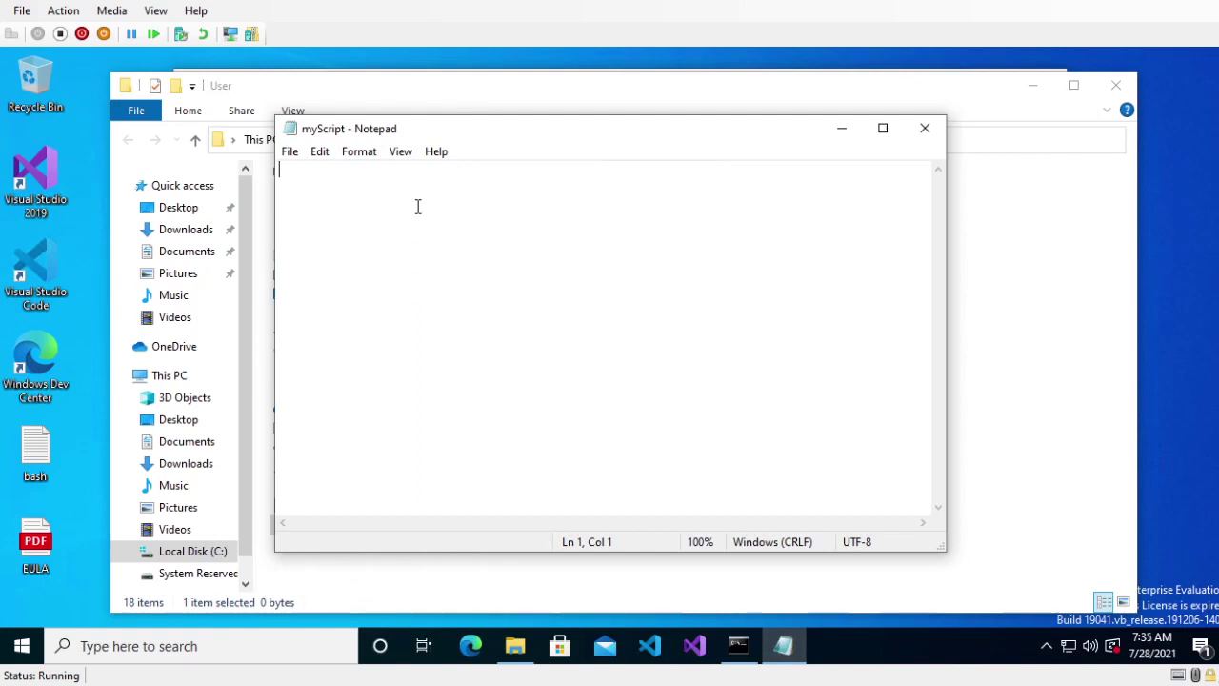
# - Write the lines Print["Hello world!"] and Print["What is x?"]
pyautogui.write('P')
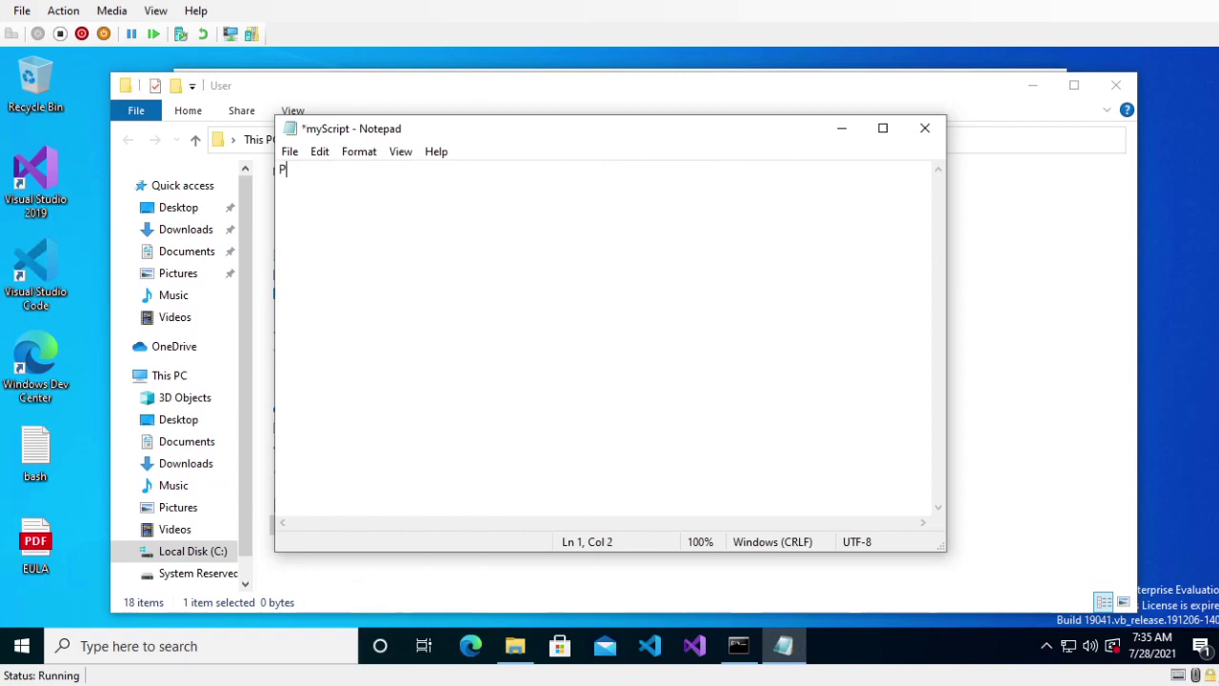
pyautogui.write('rint["Hello world')
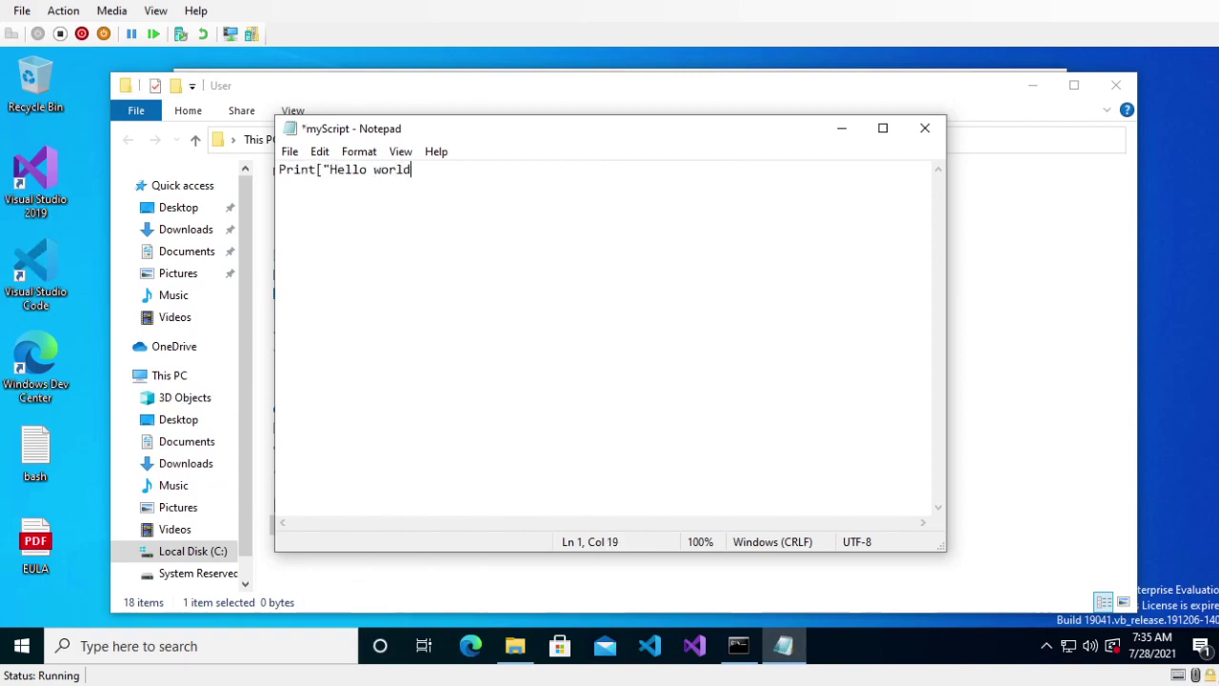
pyautogui.write('!"]')
pyautogui.press('Return')
pyautogui.press('Return')
pyautogui.write('Input')
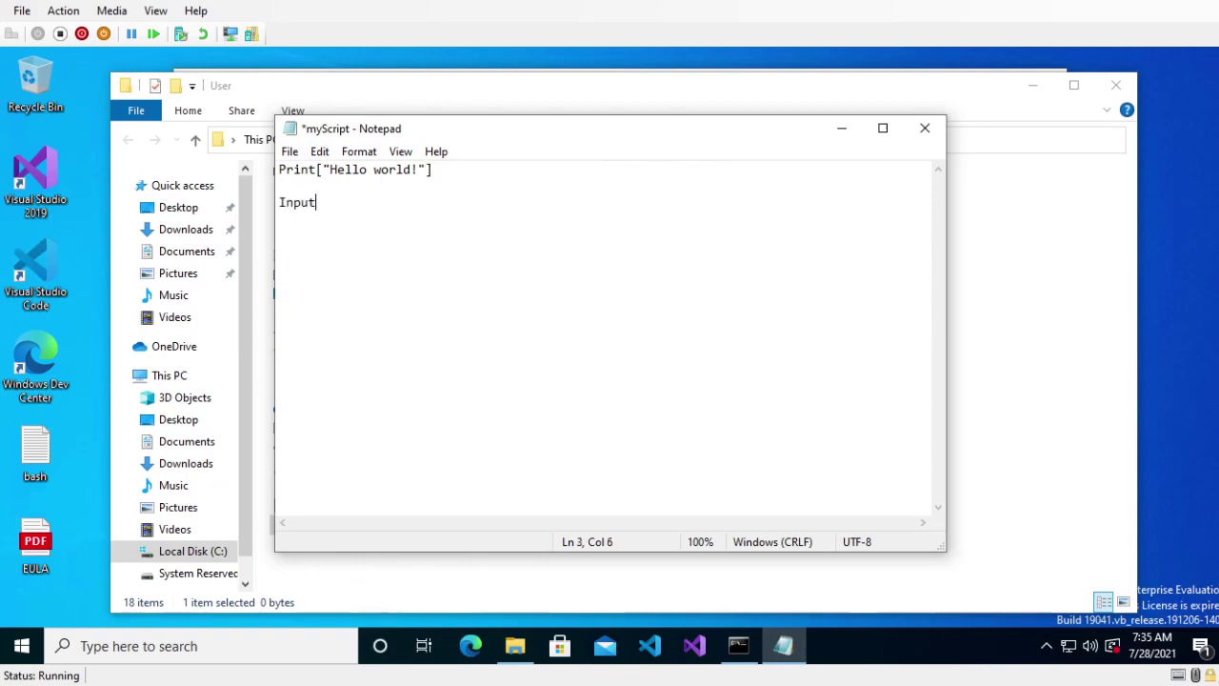
pyautogui.press('BackSpace')
pyautogui.press('BackSpace')
pyautogui.press('BackSpace')
pyautogui.press('BackSpace')
pyautogui.press('BackSpace')
pyautogui.write('Print(')
pyautogui.press('BackSpace')
pyautogui.press('BackSpace')
pyautogui.write('t["What i')
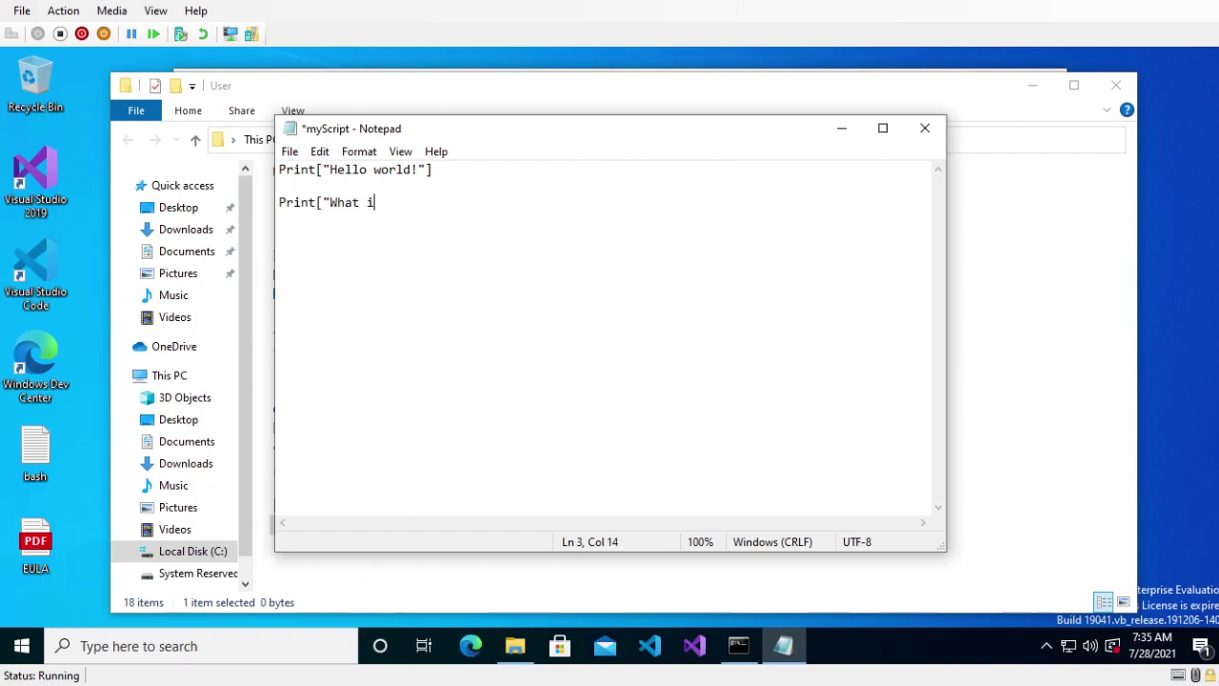
pyautogui.write('s x?"]')
pyautogui.press('Return')
pyautogui.press('Return')
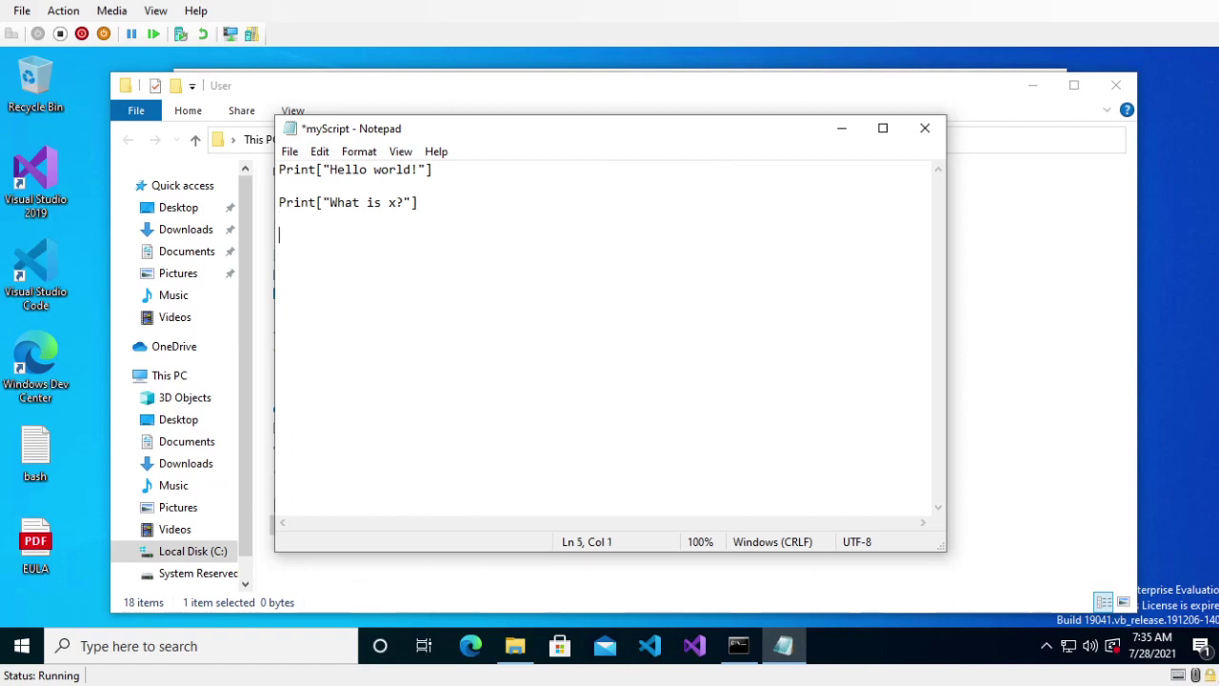
# - Add x = Input[] and end each of the three statements with a semicolon
pyautogui.write('In')
pyautogui.press('BackSpace')
pyautogui.press('BackSpace')
pyautogui.write('x')
pyautogui.press('BackSpace')
pyautogui.write('= Input[]')
pyautogui.press('Return')
pyautogui.press('Return')
pyautogui.press('BackSpace')
pyautogui.press('BackSpace')
pyautogui.write(';')
pyautogui.click(444, 170)
pyautogui.write(';')
pyautogui.click(435, 207)
pyautogui.write(';')
pyautogui.click(401, 255)
# - Add Print["x + 1 is ", x+1]; on line 7 and save the script
pyautogui.press('Return')
pyautogui.press('Return')
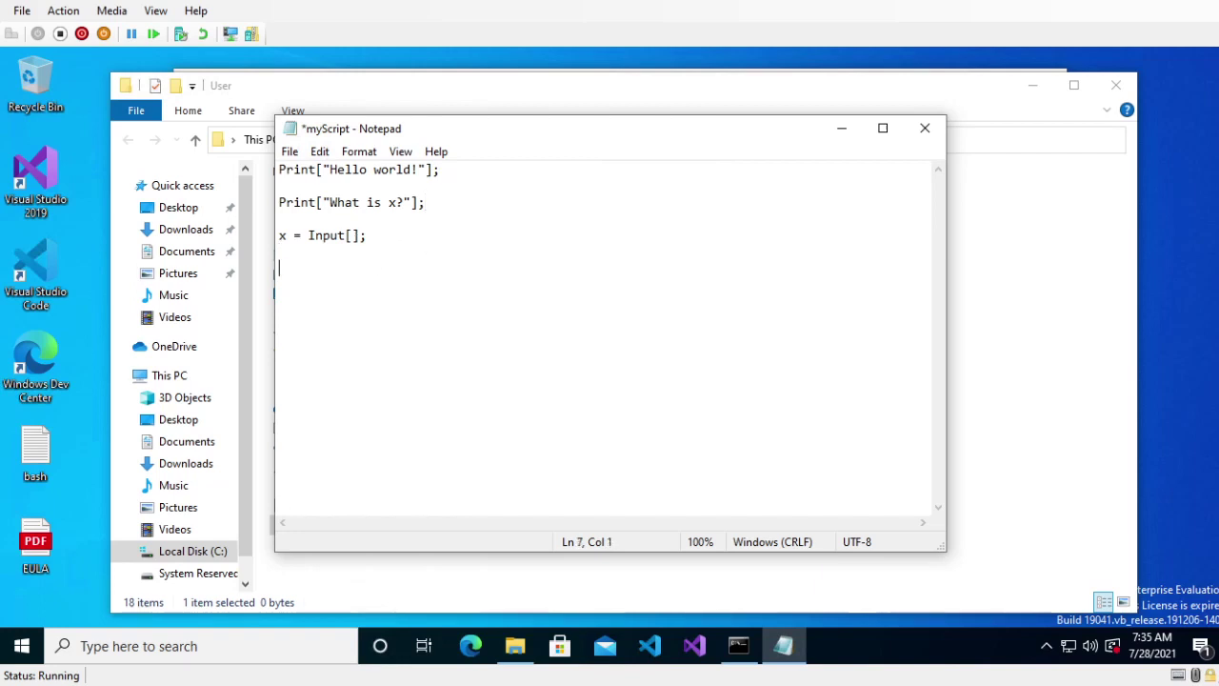
pyautogui.write('Print["x + 1 is')
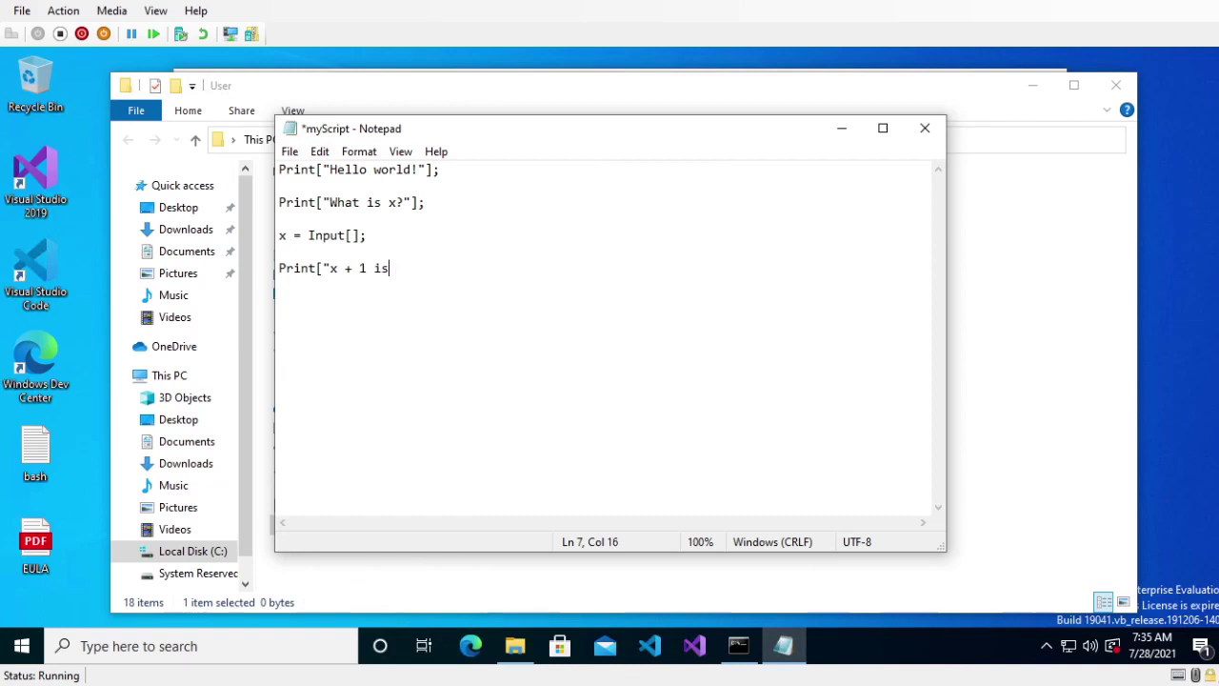
pyautogui.write('", x+1')
pyautogui.press('Left')
pyautogui.press('Left')
pyautogui.press('Left')
pyautogui.press('Left')
pyautogui.press('Left')
pyautogui.press('Right')
pyautogui.press('Right')
pyautogui.press('Right')
pyautogui.press('Right')
pyautogui.write('];')
pyautogui.hotkey('ctrl', 's')
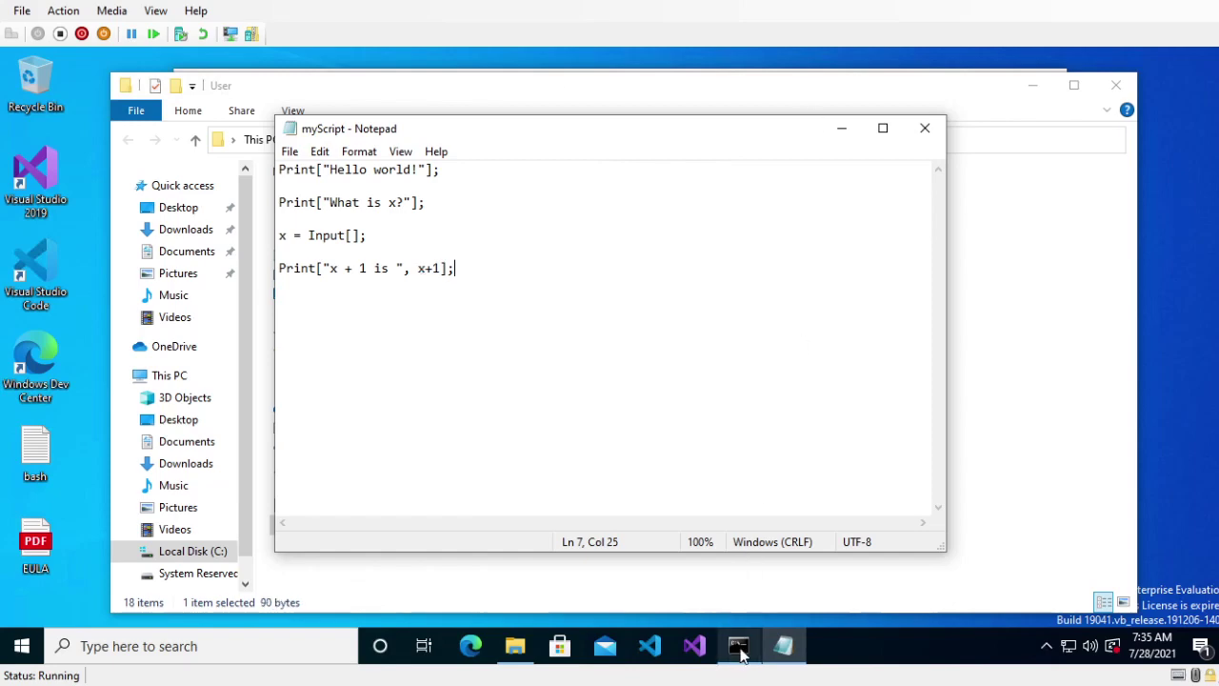
# - List the folder with dir and copy the myScript.txt file name
pyautogui.click(738, 645)
pyautogui.write('dir')
pyautogui.press('Return')
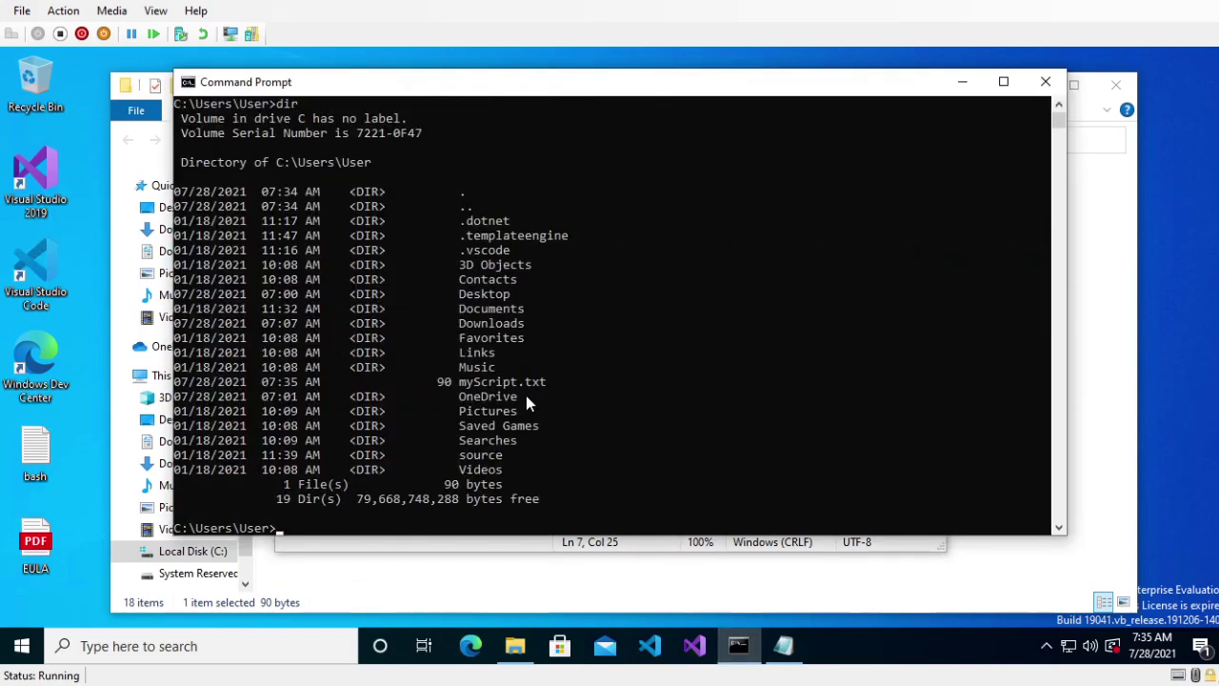
pyautogui.scroll(-1, 480, 171)
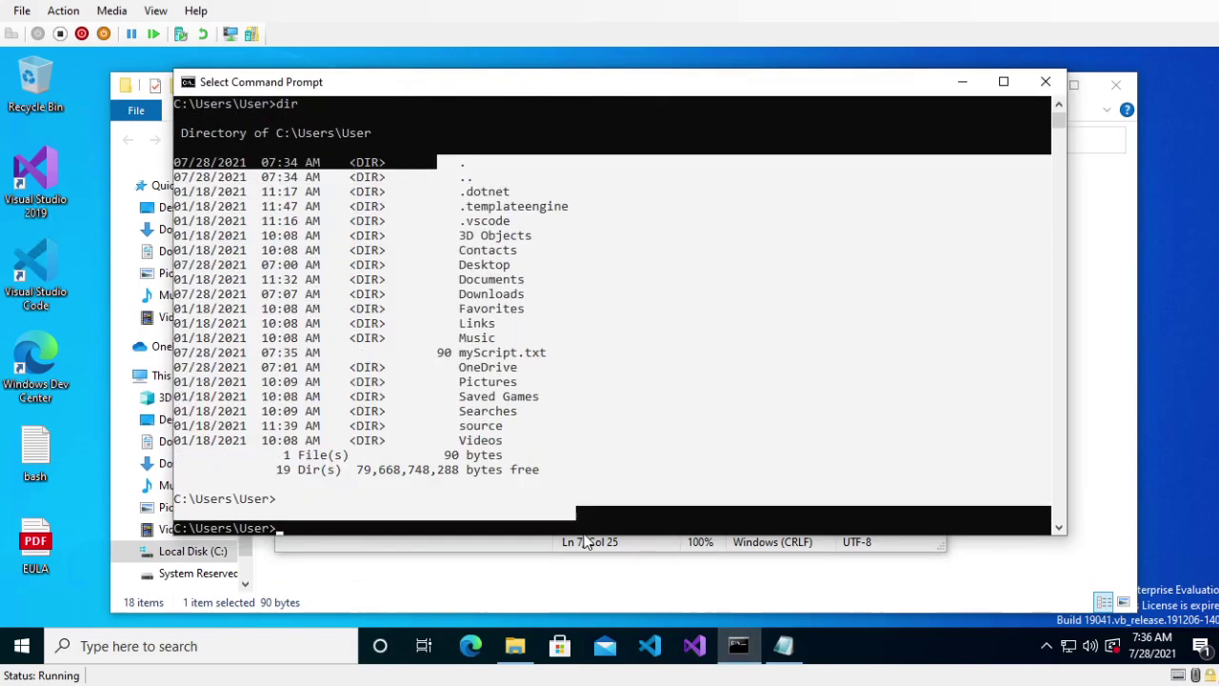
pyautogui.moveTo(461, 339); pyautogui.dragTo(547, 341)
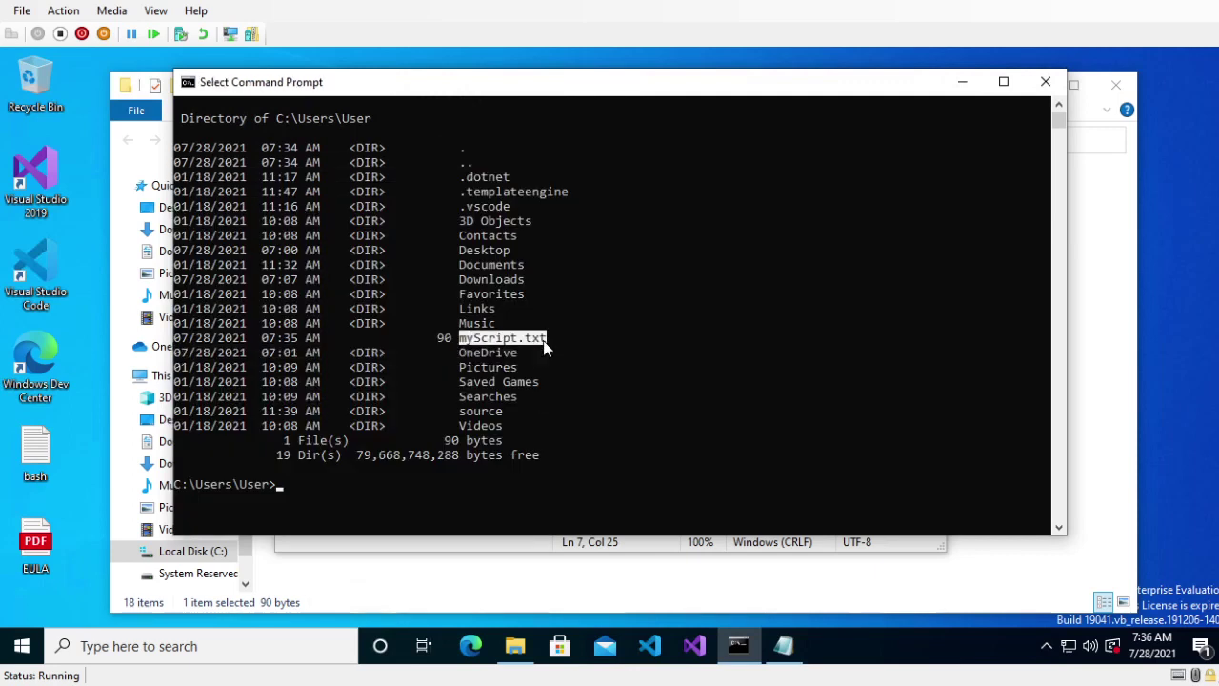
pyautogui.rightClick(358, 425)
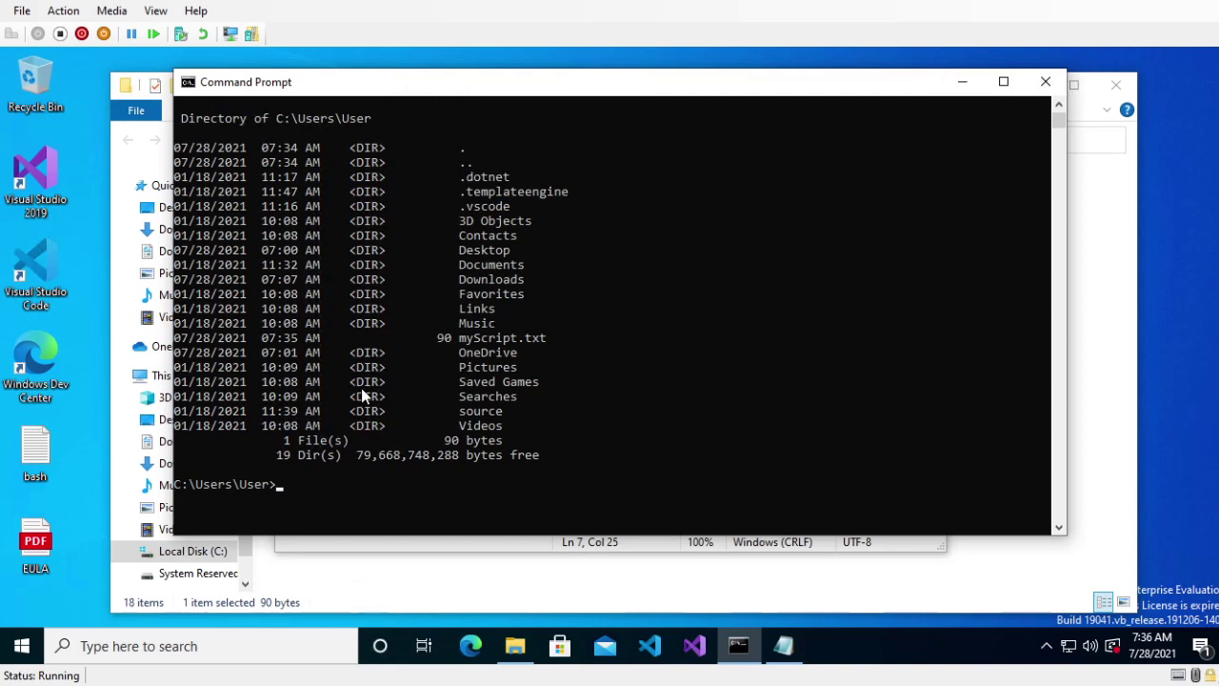
# - Run wolframscript -f myScript.txt and answer 4, getting x + 1 is 5
pyautogui.write('wolframscri')
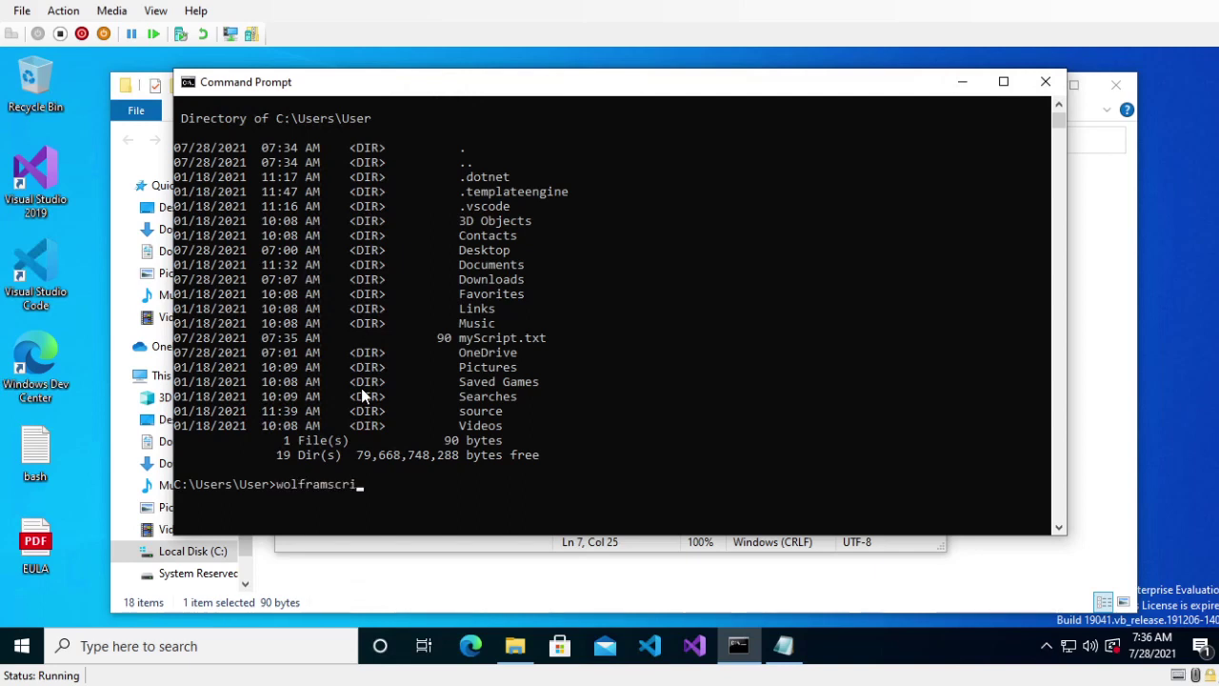
pyautogui.write('pt -f myScript.tx')
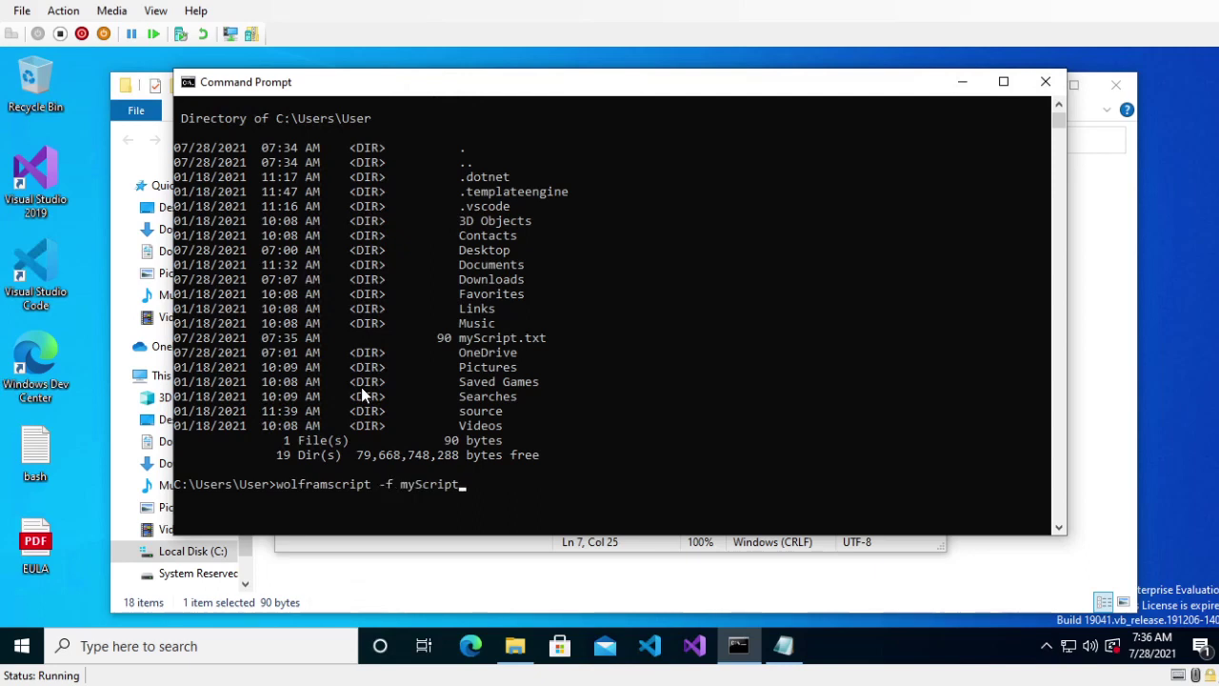
pyautogui.write('t')
pyautogui.press('Return')
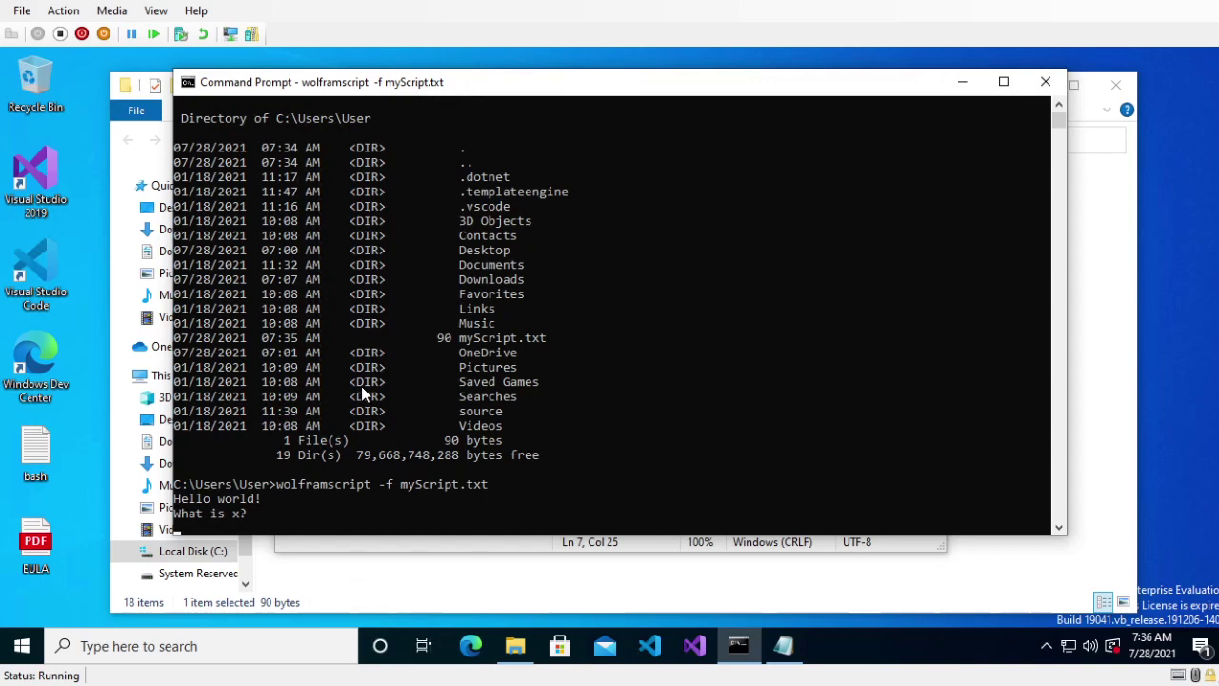
pyautogui.moveTo(390, 85); pyautogui.dragTo(381, 2)
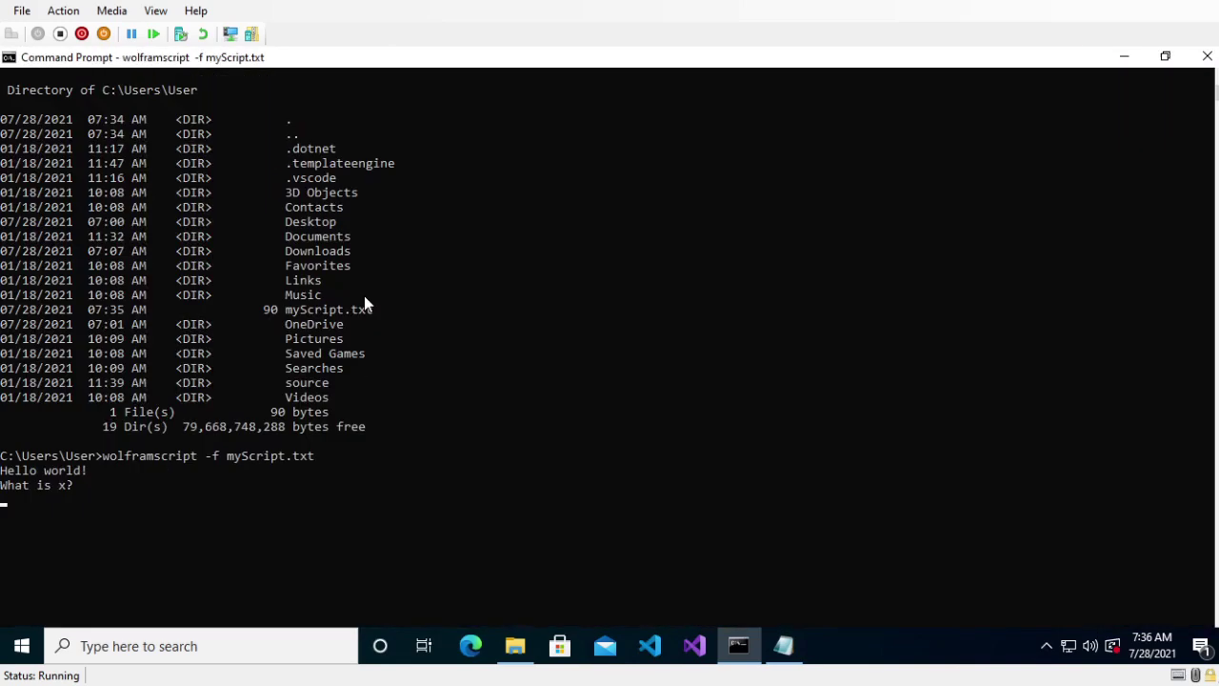
pyautogui.moveTo(190, 59); pyautogui.dragTo(368, 112)
pyautogui.write('4')
pyautogui.press('Return')
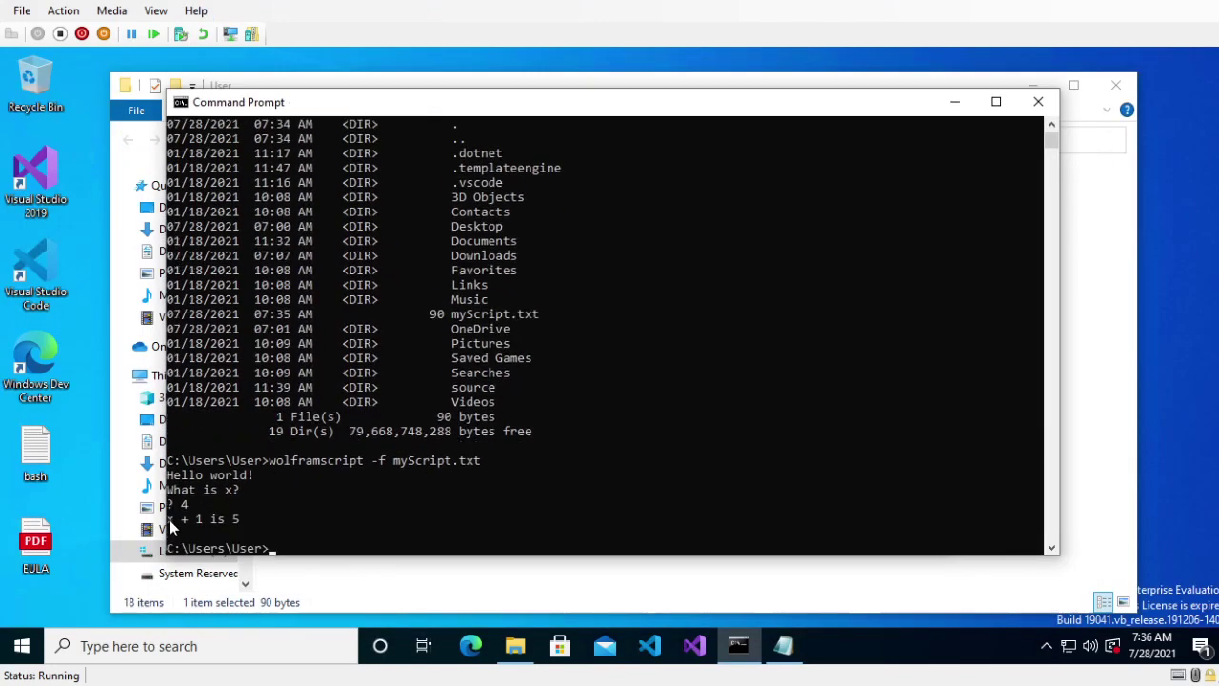
# - Rerun the script with 7 and then h, getting 8 and 1 + h
pyautogui.moveTo(236, 518); pyautogui.dragTo(252, 511)
pyautogui.press('Escape')
pyautogui.press('Up')
pyautogui.press('Return')
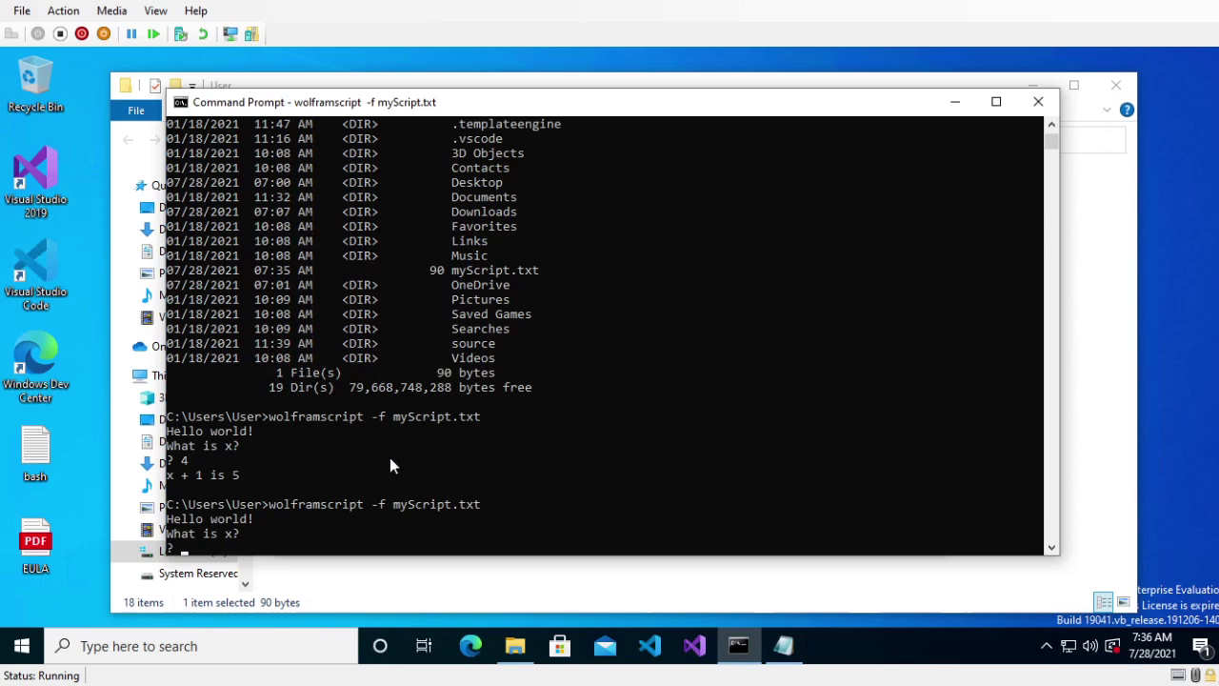
pyautogui.write('7')
pyautogui.press('Return')
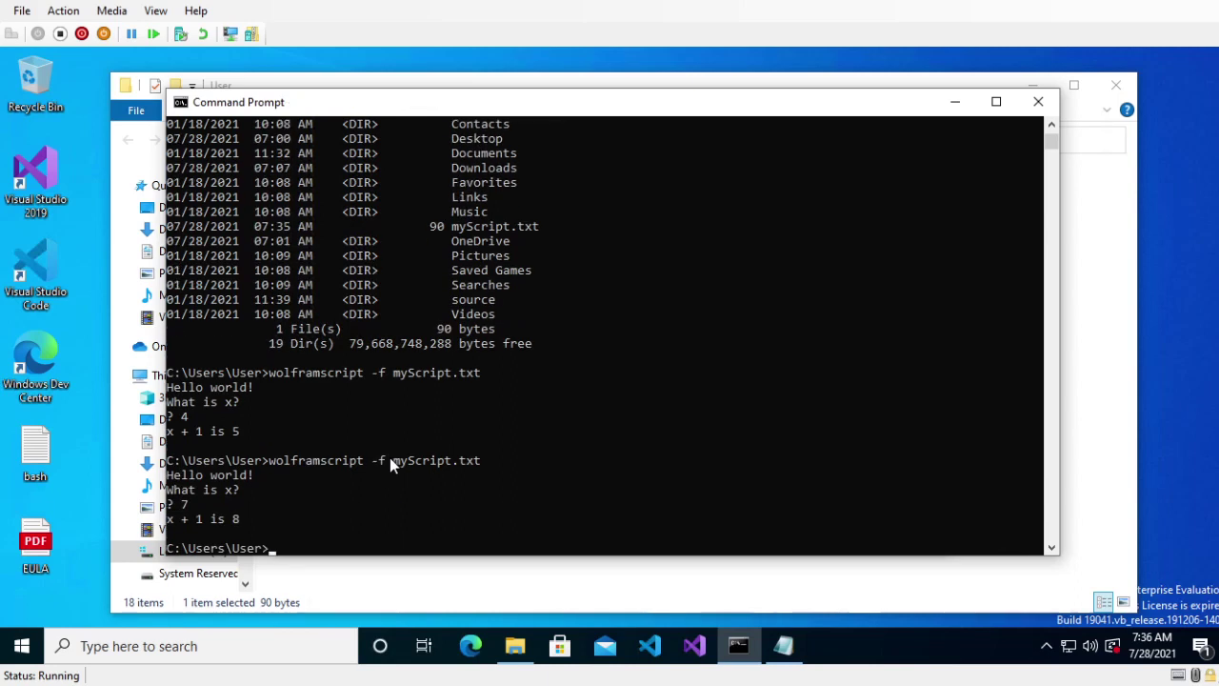
pyautogui.press('Up')
pyautogui.press('Return')
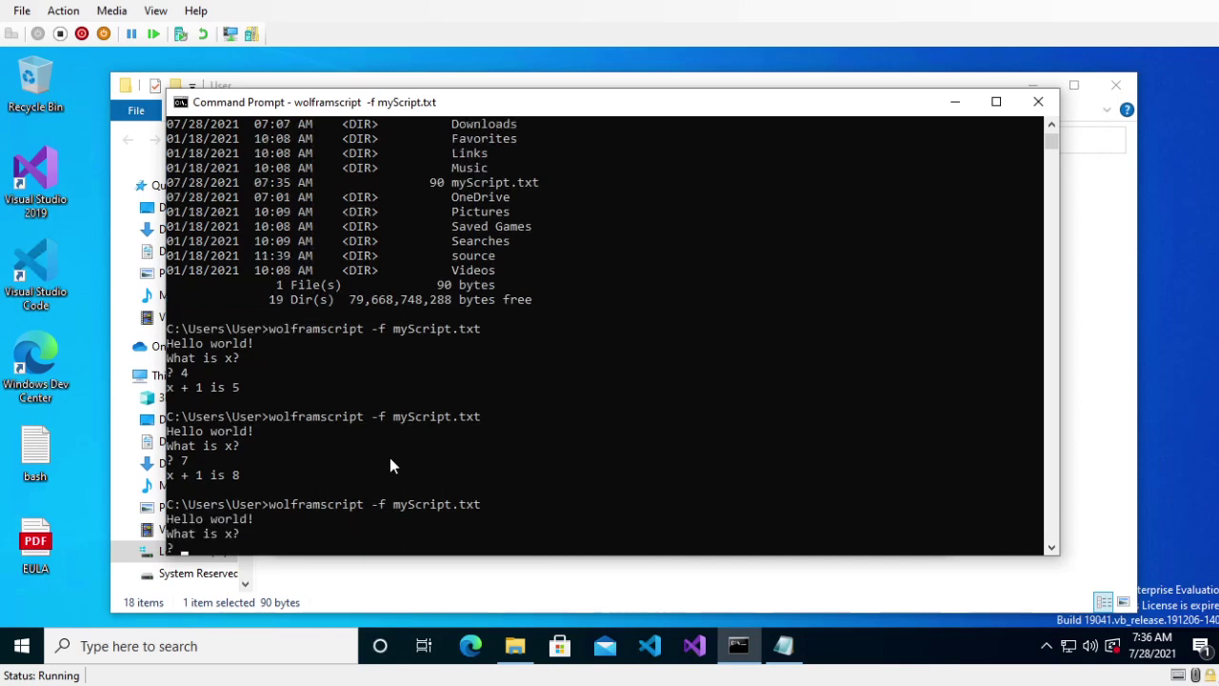
pyautogui.write('h')
pyautogui.press('Return')
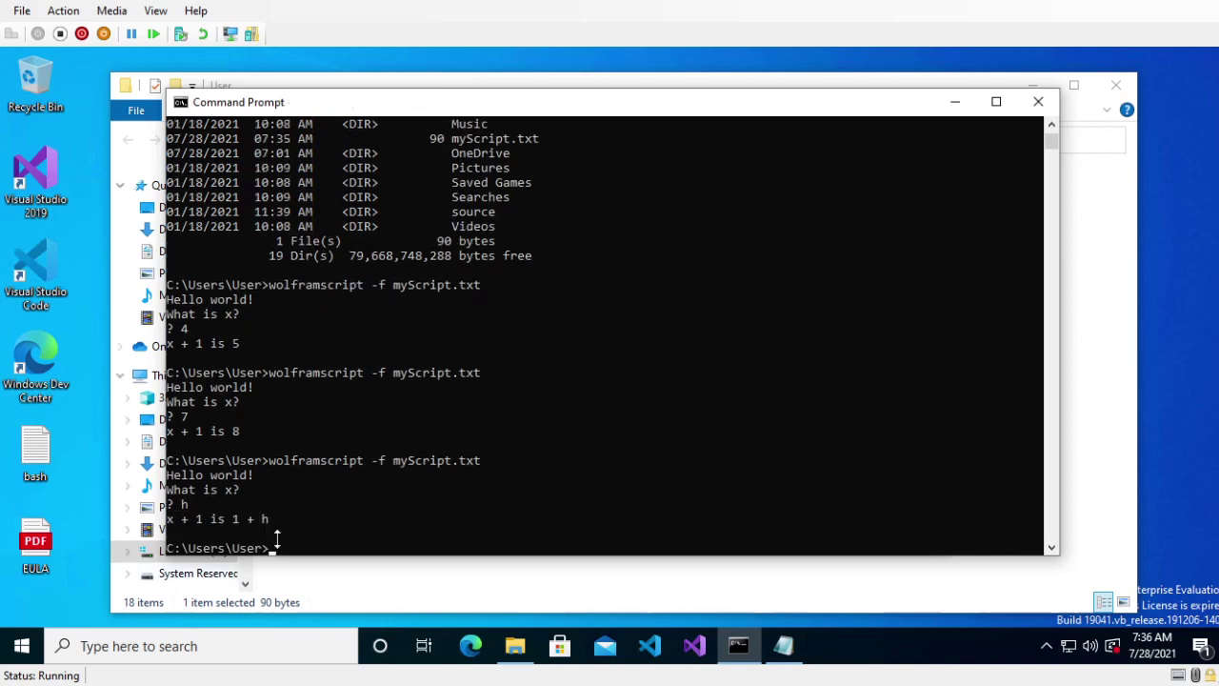
pyautogui.moveTo(831, 114); pyautogui.dragTo(821, 100)
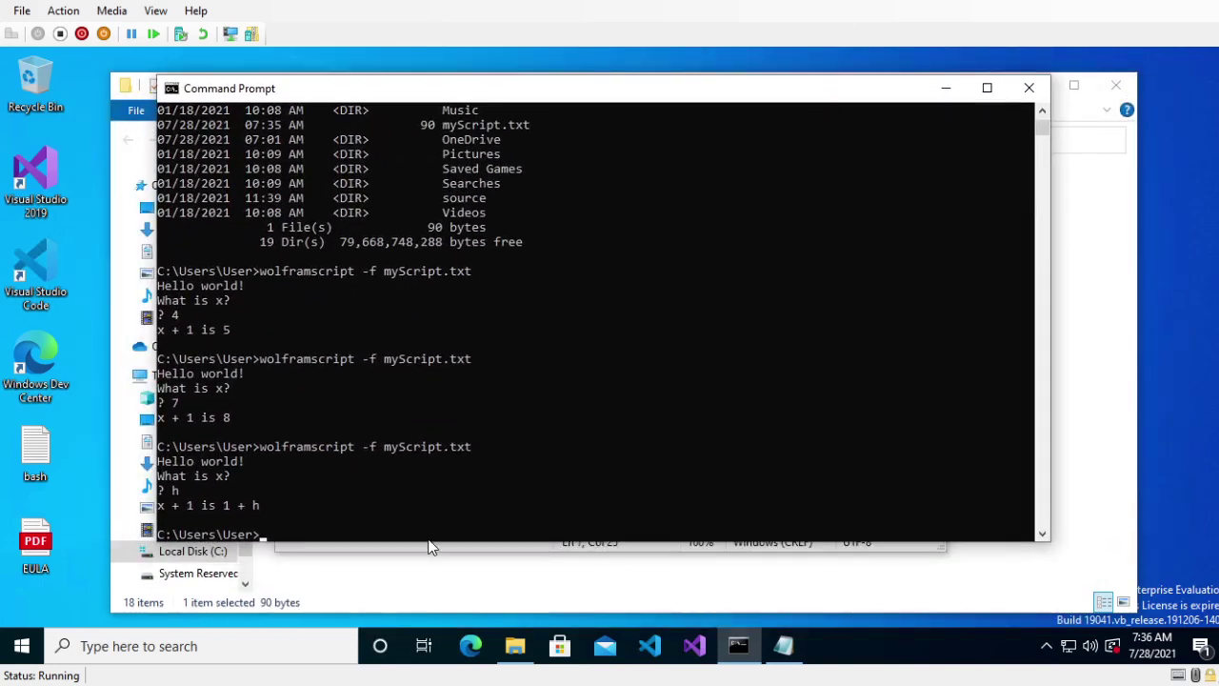
# - Review the full myScript text in Notepad by selecting it
pyautogui.click(783, 646)
pyautogui.hotkey('ctrl', 'a')
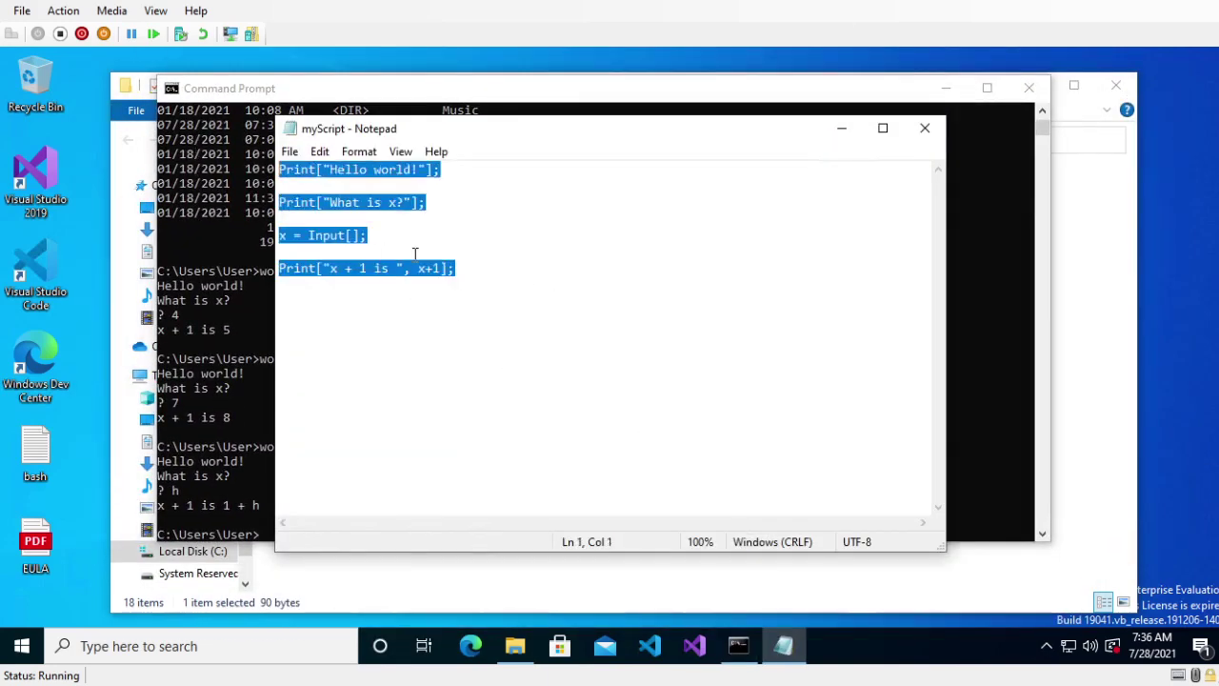
pyautogui.click(465, 272)
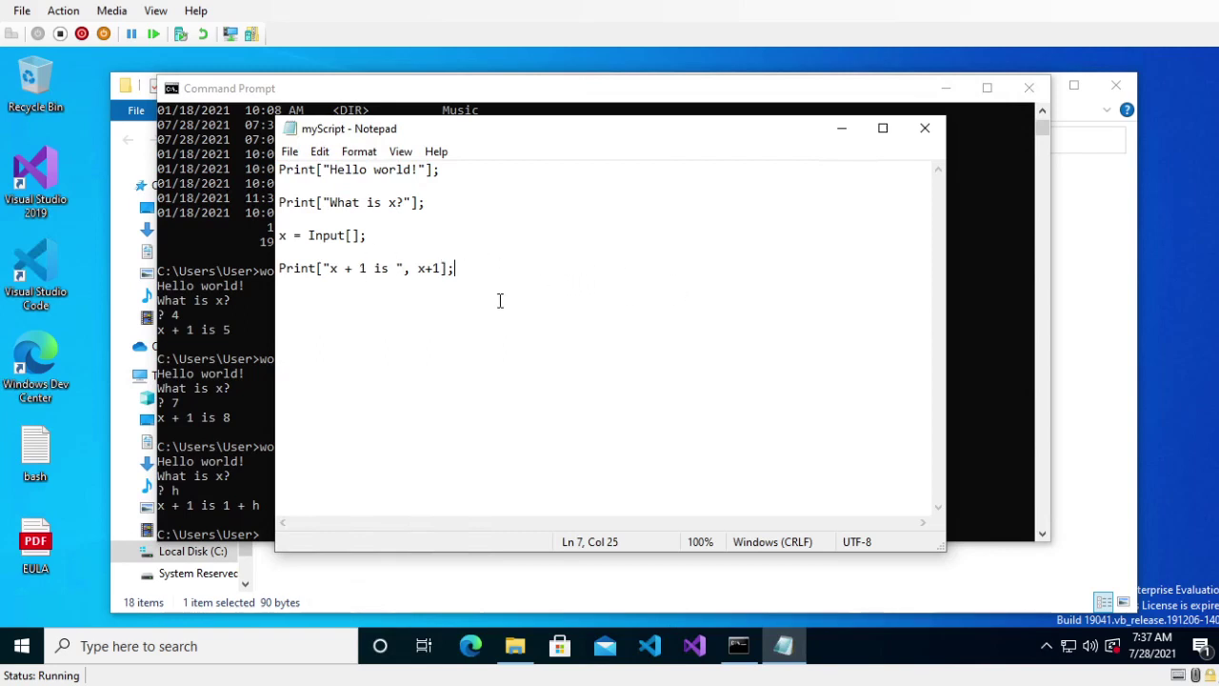
pyautogui.hotkey('shift', 'Home')
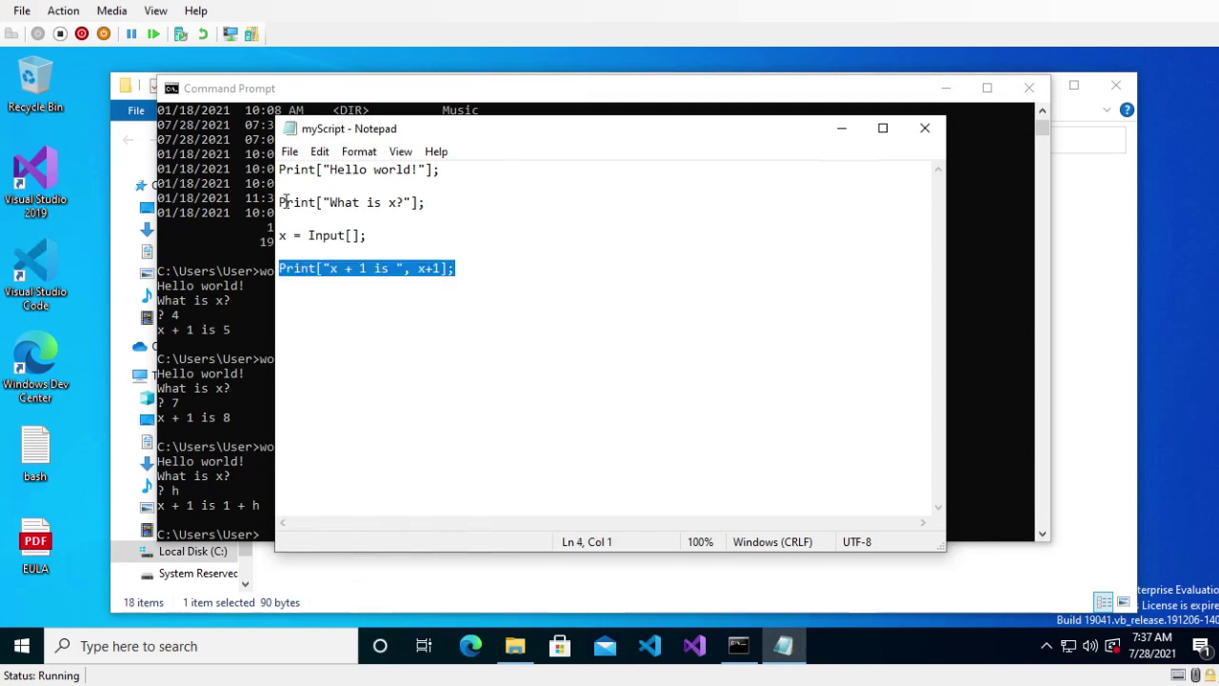
pyautogui.hotkey('ctrl', 'shift', 'Home')
pyautogui.click(499, 253)
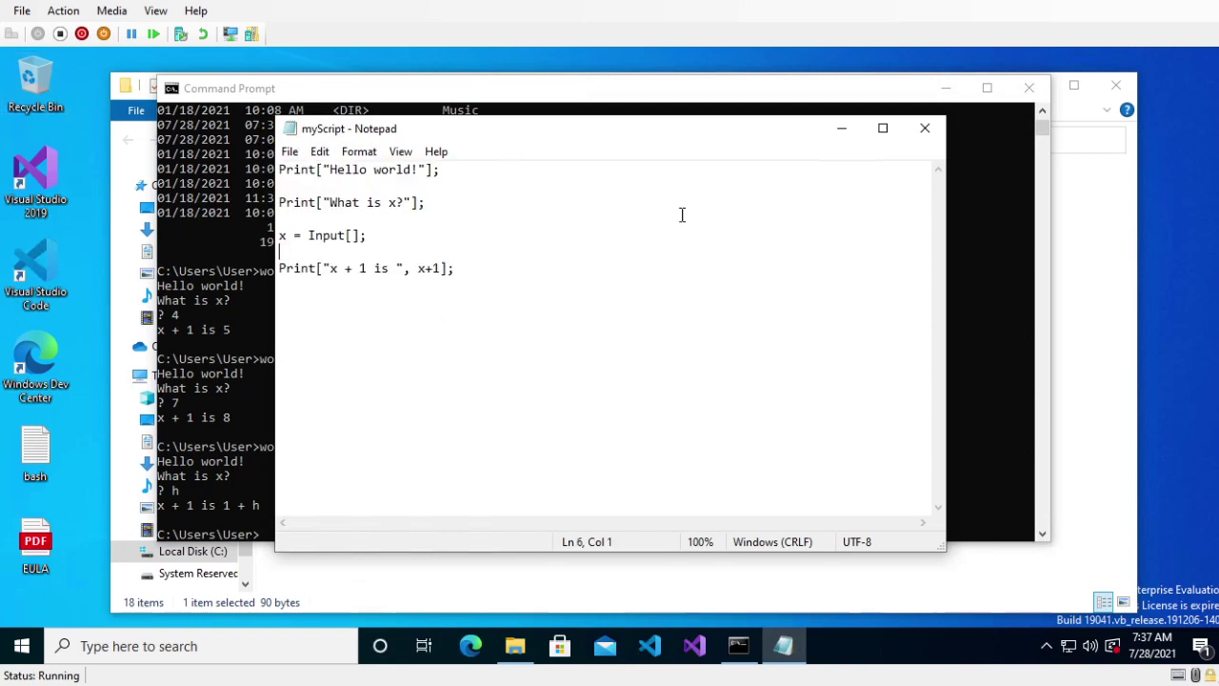
pyautogui.moveTo(715, 139); pyautogui.dragTo(458, 91)
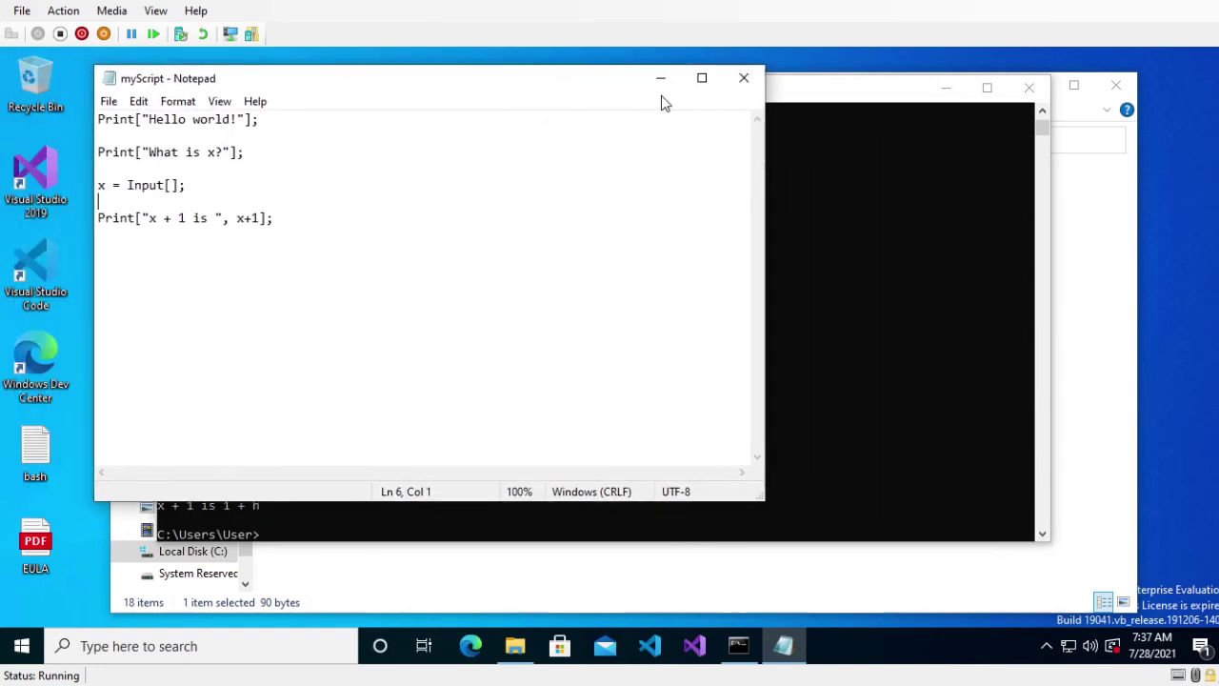
# - Close Notepad, Command Prompt and File Explorer
pyautogui.click(737, 87)
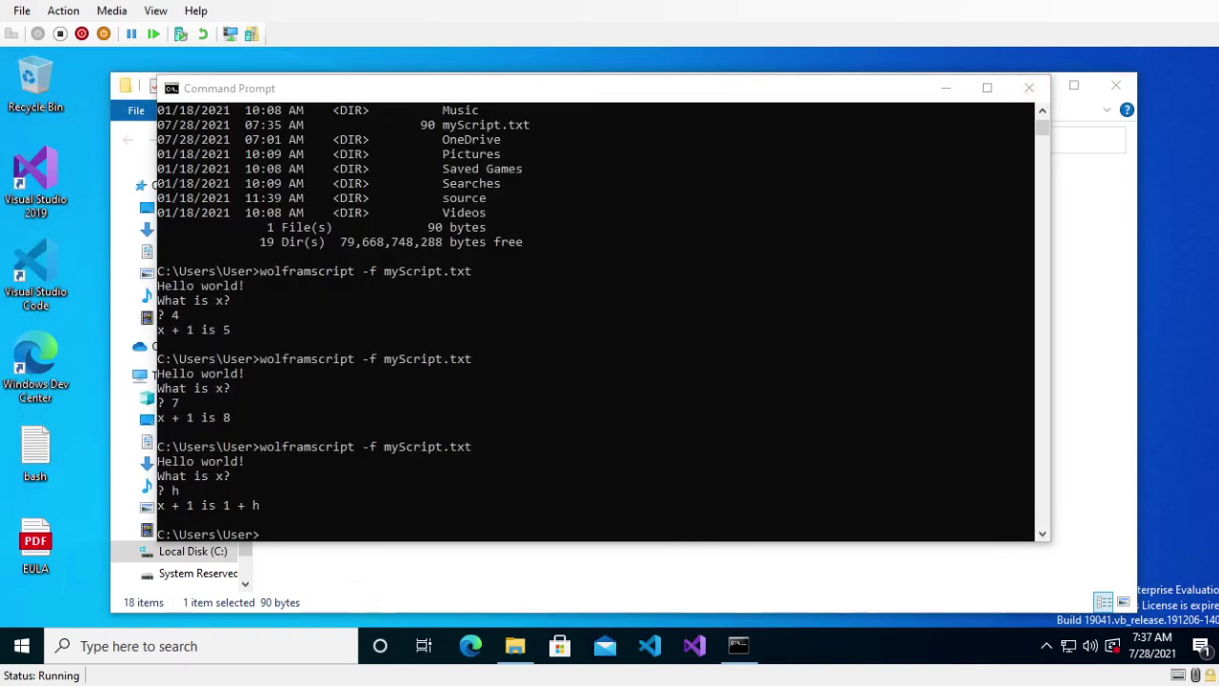
pyautogui.click(1029, 88)
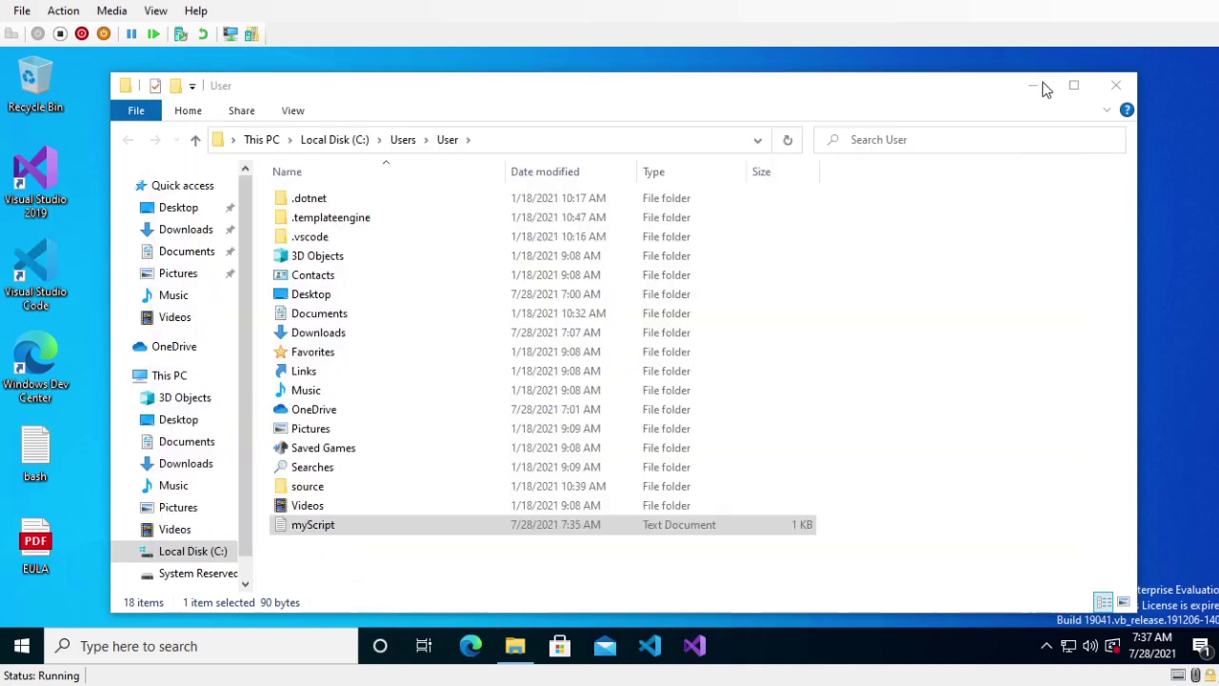
pyautogui.click(1107, 86)
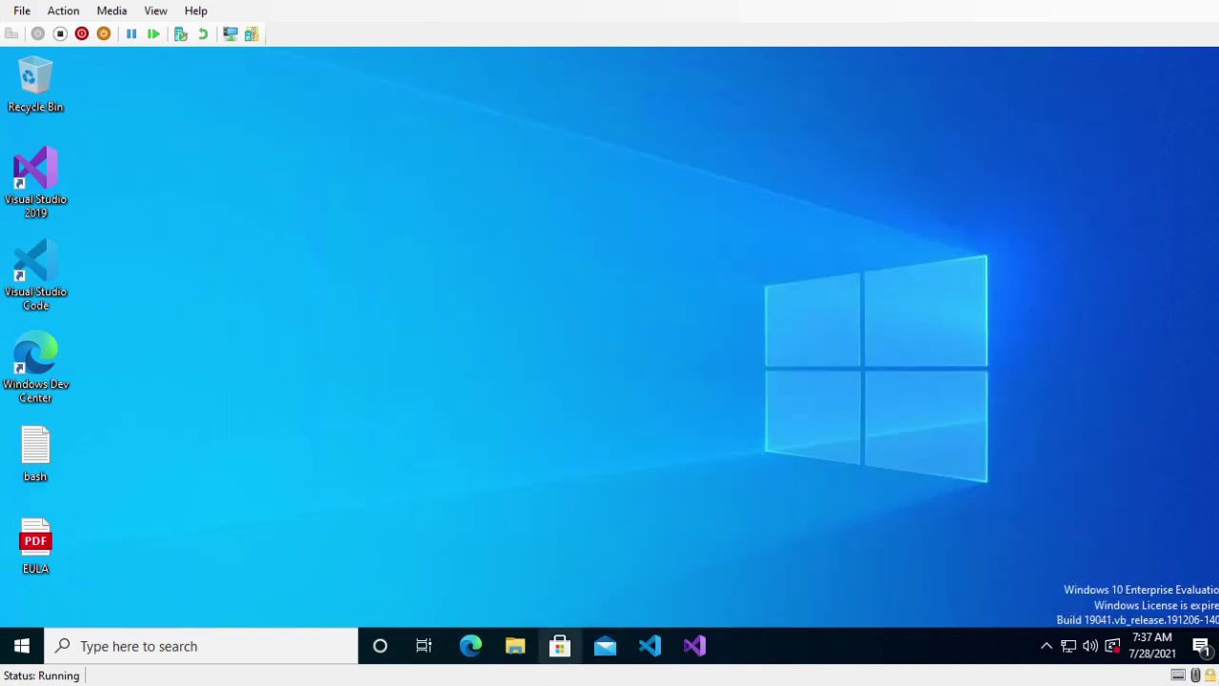